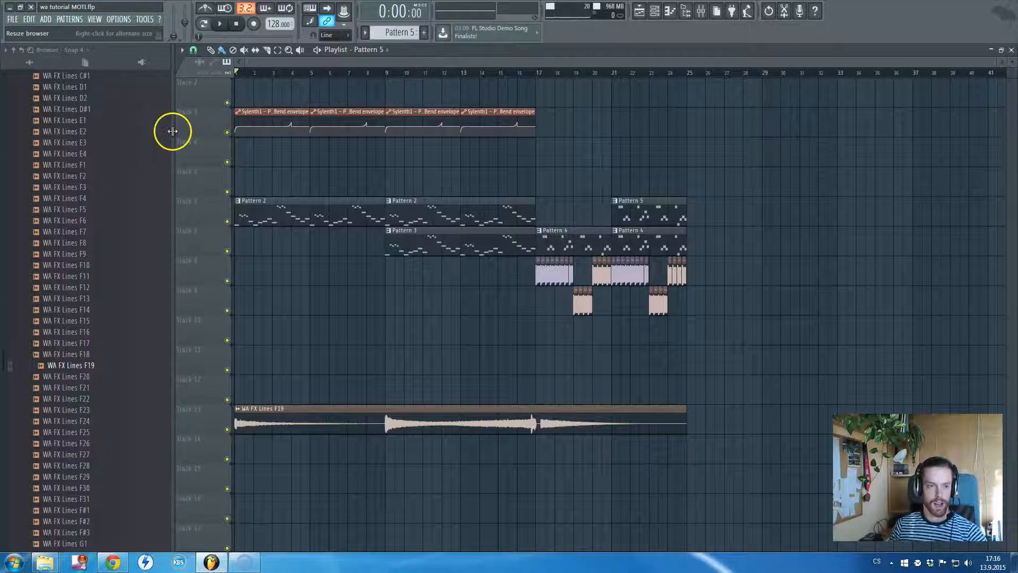
# Narrow the browser and widen the mixer window so that more insert tracks fit beside its effect slots
pyautogui.moveTo(172, 132); pyautogui.dragTo(150, 138)
pyautogui.click(269, 74)
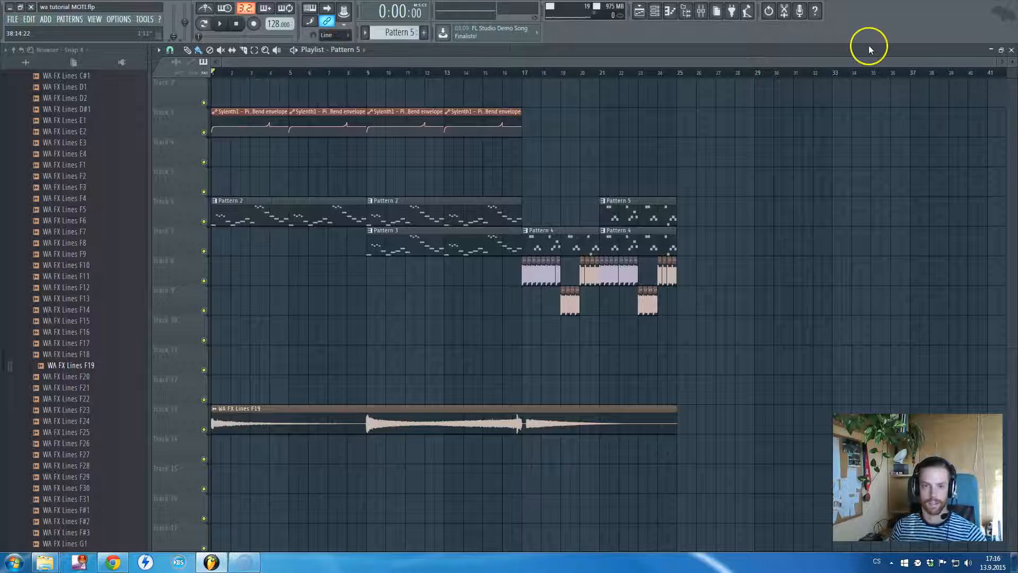
pyautogui.press('F5')
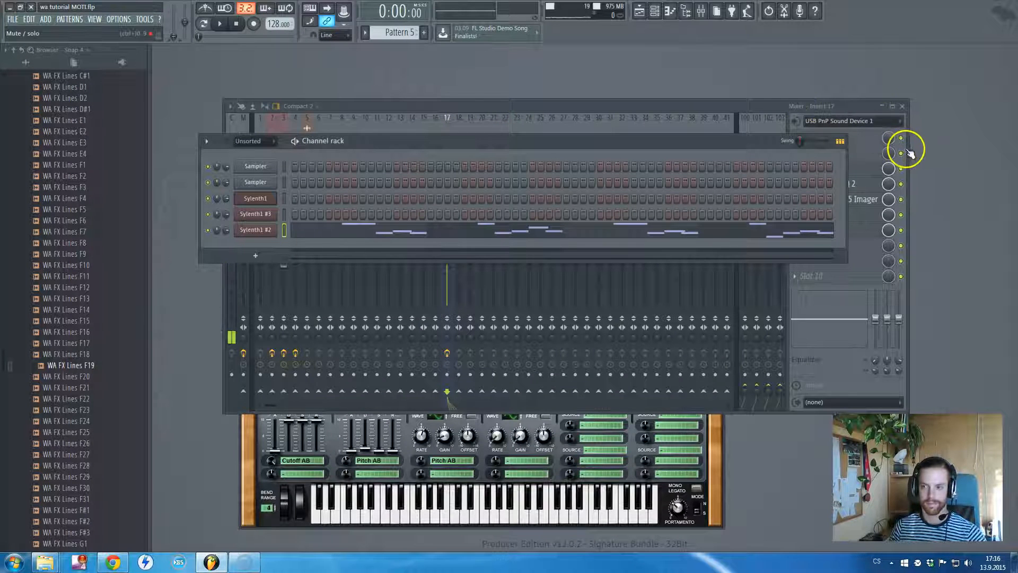
pyautogui.moveTo(904, 148); pyautogui.dragTo(974, 154)
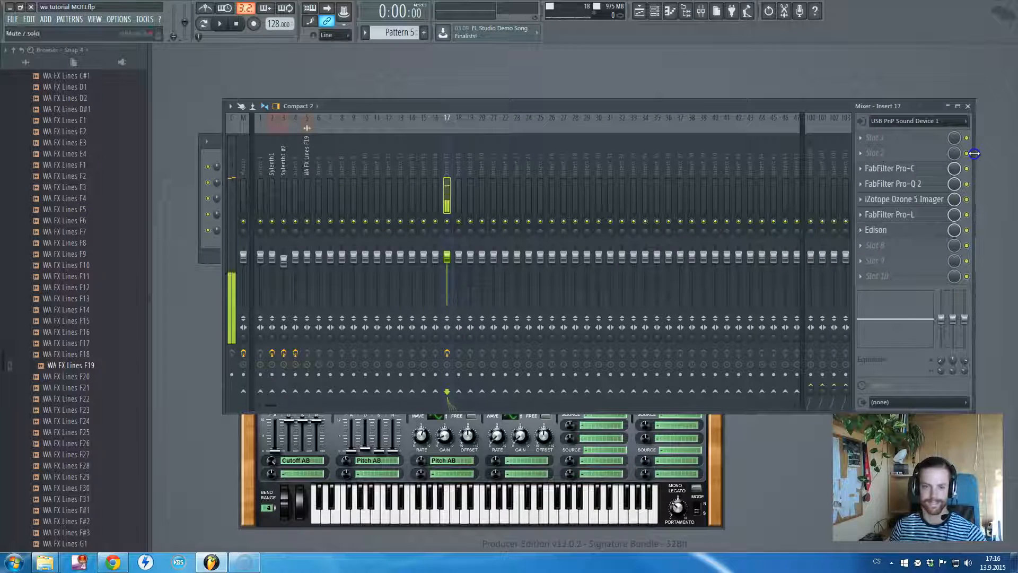
pyautogui.click(214, 143)
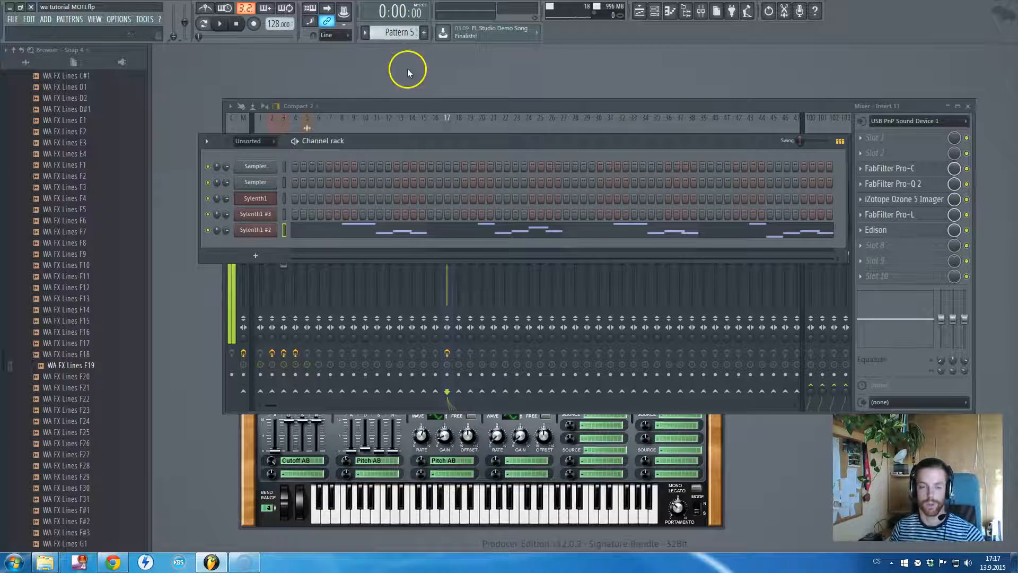
pyautogui.press('F5')
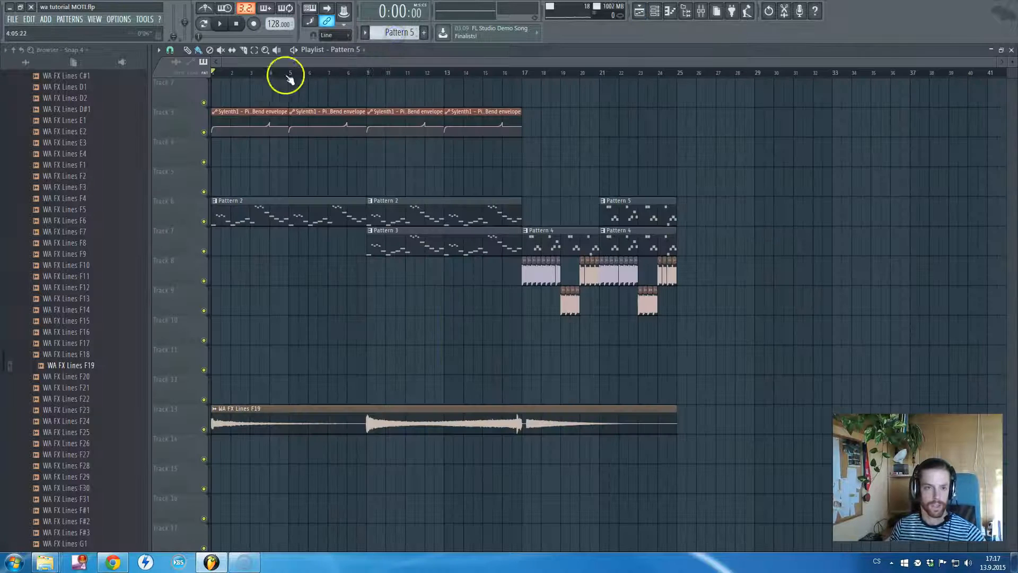
# Start song playback and route the Kick 4 Fadil F clip to the free mixer insert 6
pyautogui.click(220, 24)
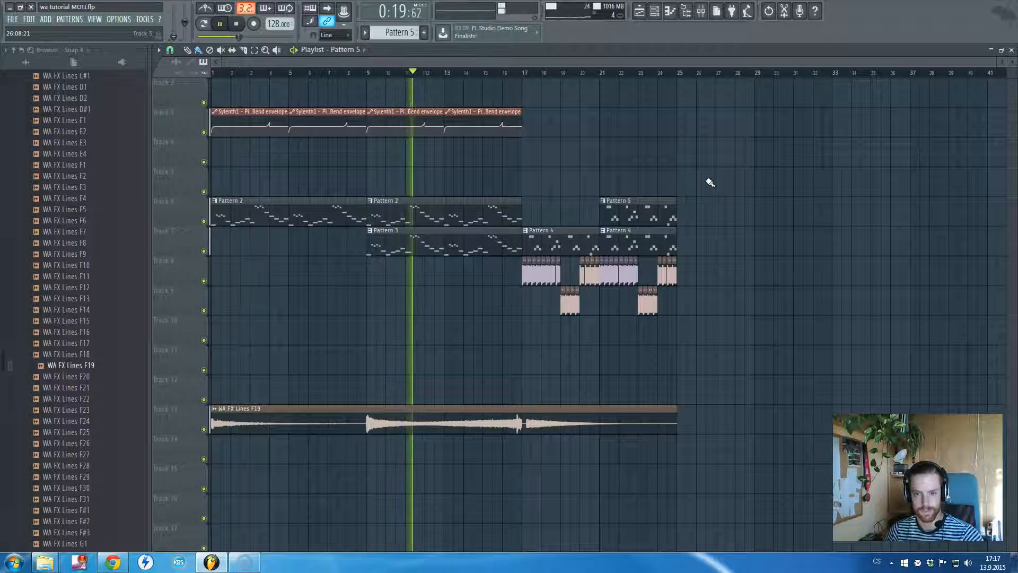
pyautogui.click(620, 254)
pyautogui.doubleClick(546, 277)
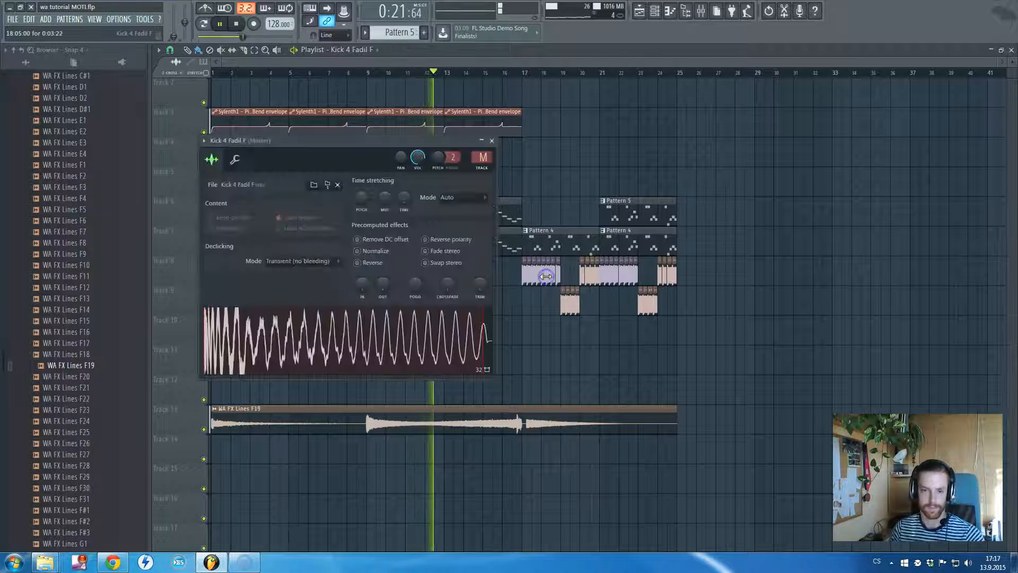
pyautogui.click(484, 169)
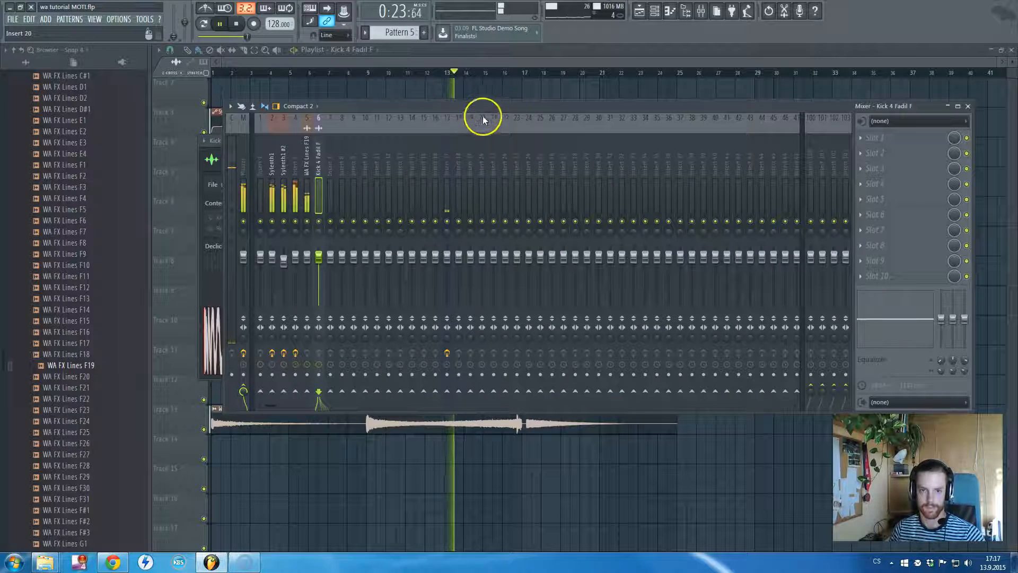
# Route the Kick 4 Fadil C# #2 and Kick 4 Fadil D# samples to mixer track 6
pyautogui.click(603, 205)
pyautogui.doubleClick(570, 301)
pyautogui.moveTo(496, 170); pyautogui.dragTo(499, 137)
pyautogui.doubleClick(583, 270)
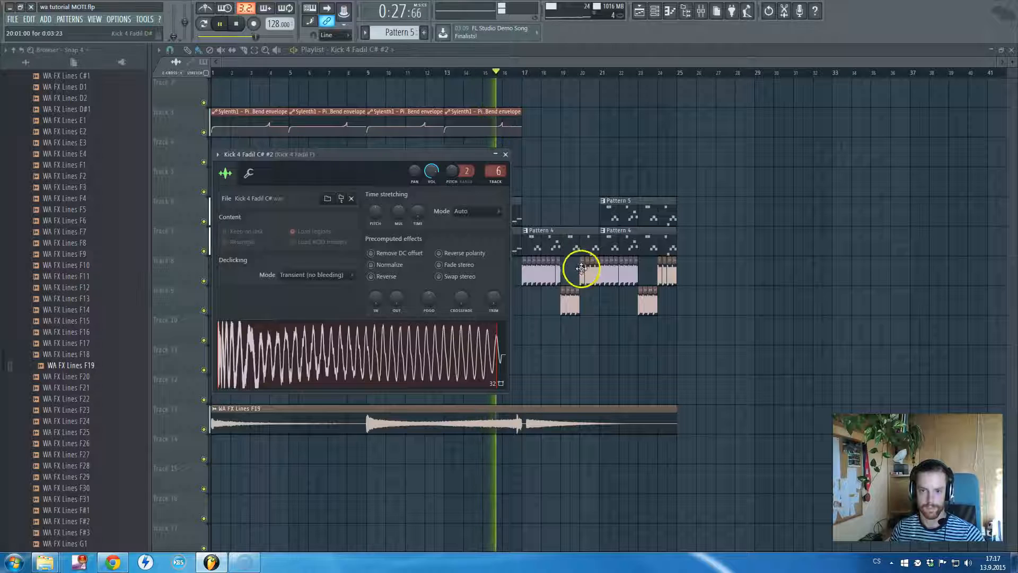
pyautogui.click(511, 194)
pyautogui.moveTo(515, 199); pyautogui.dragTo(508, 159)
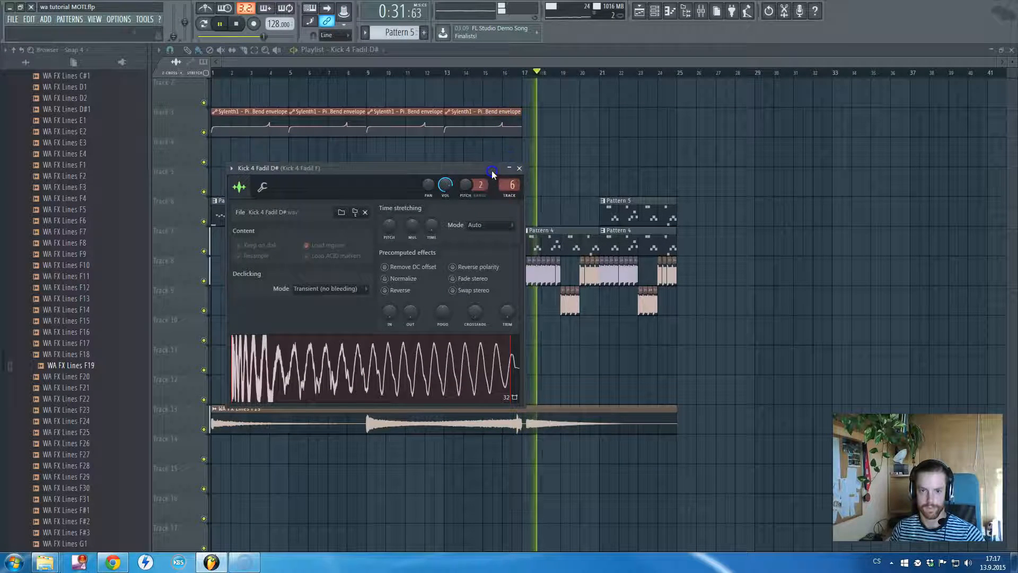
pyautogui.click(520, 168)
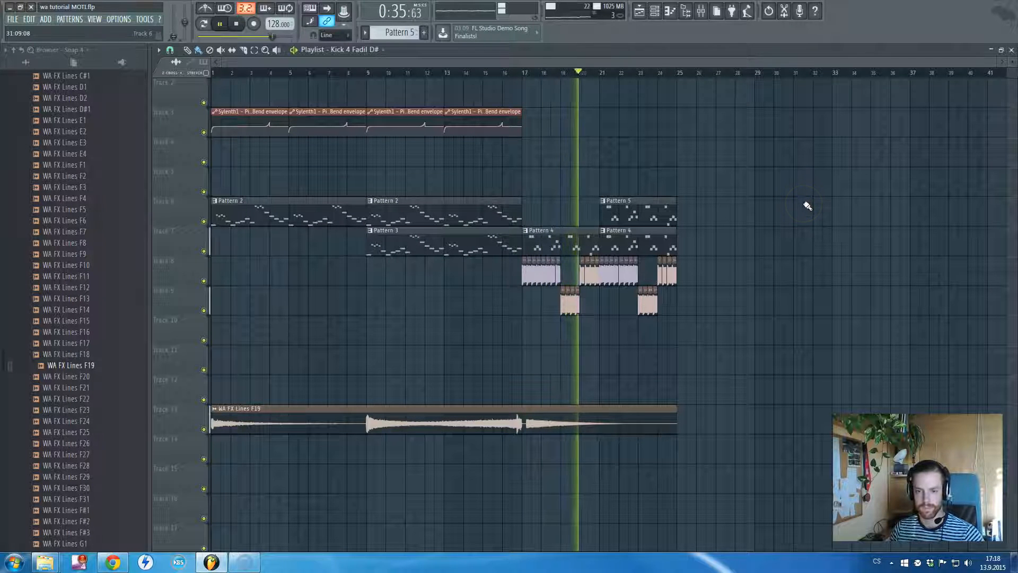
# Stop playback and adjust the end of the WA FX Lines F19 clip to just past bar 25
pyautogui.scroll(6, 619, 173)
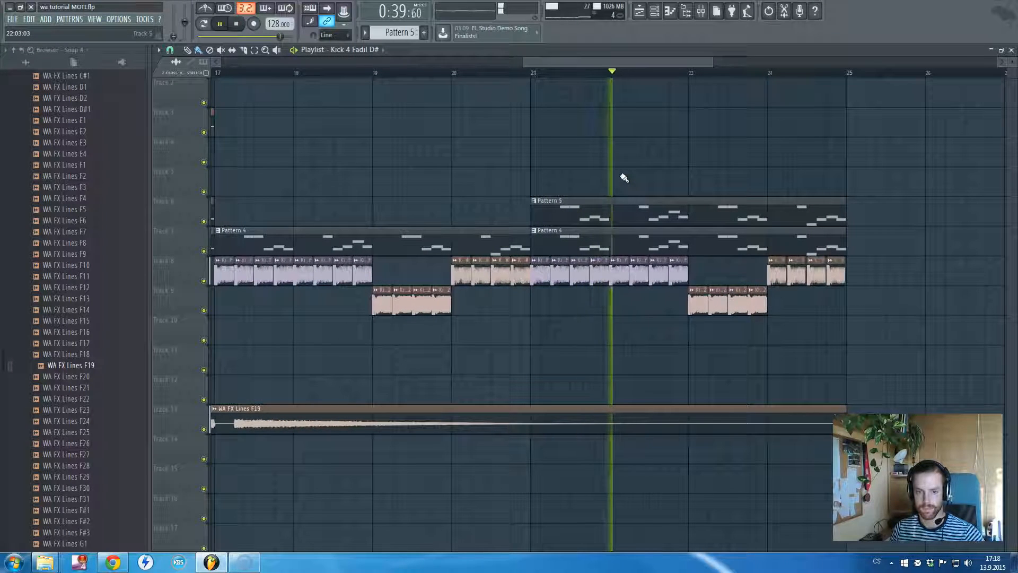
pyautogui.scroll(-3, 624, 177)
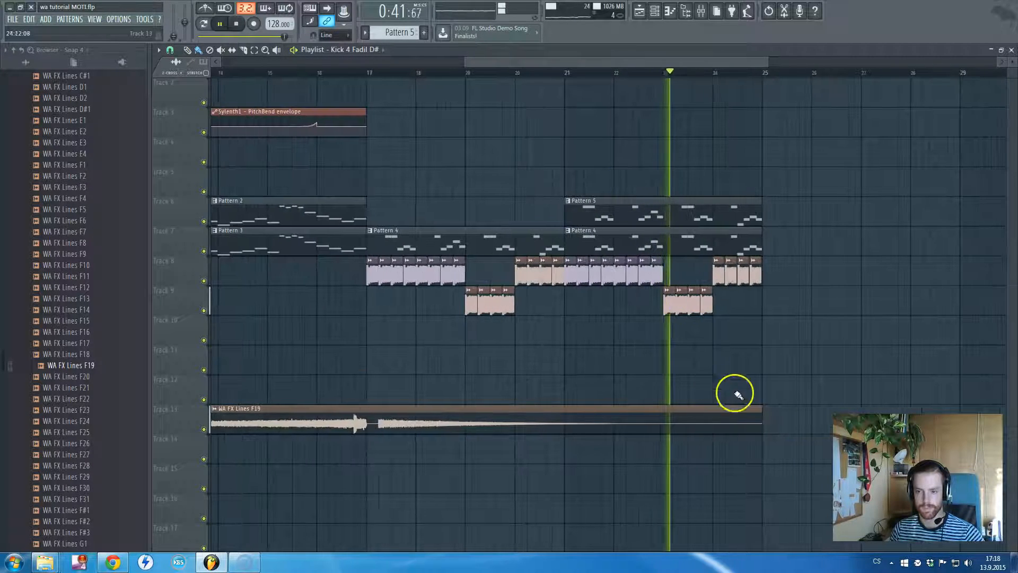
pyautogui.moveTo(763, 409); pyautogui.dragTo(819, 414)
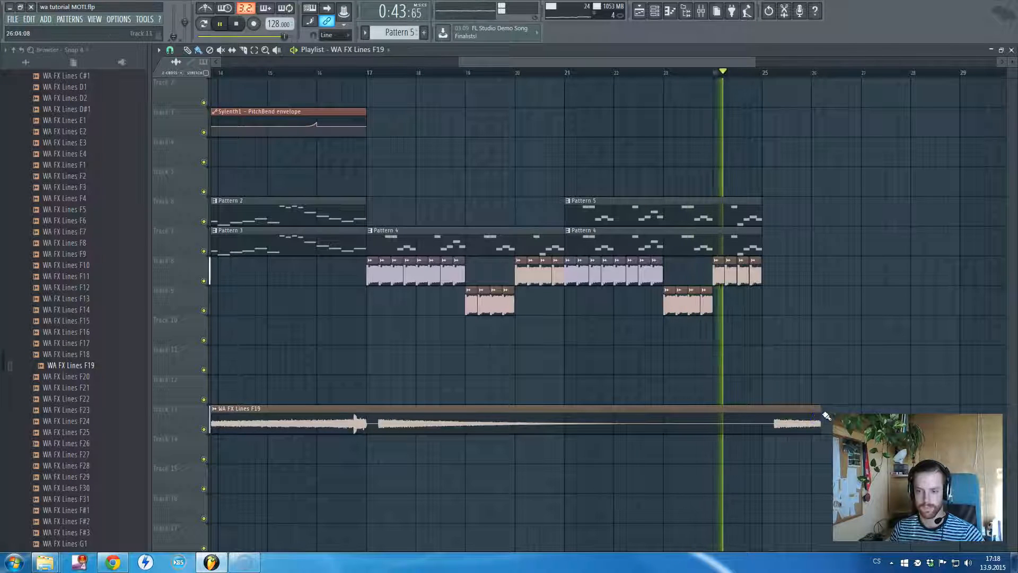
pyautogui.press('space')
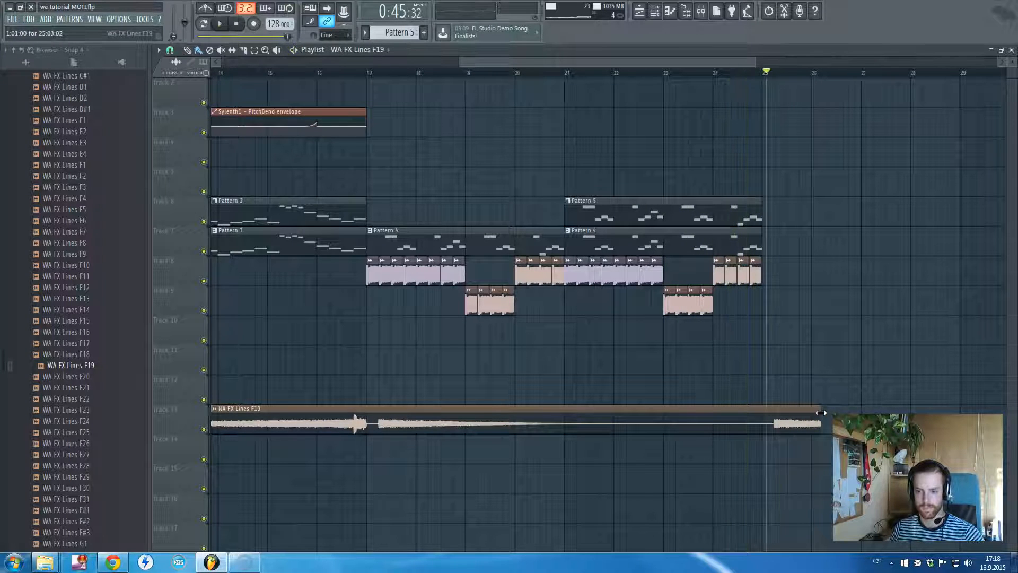
pyautogui.moveTo(820, 412); pyautogui.dragTo(769, 420)
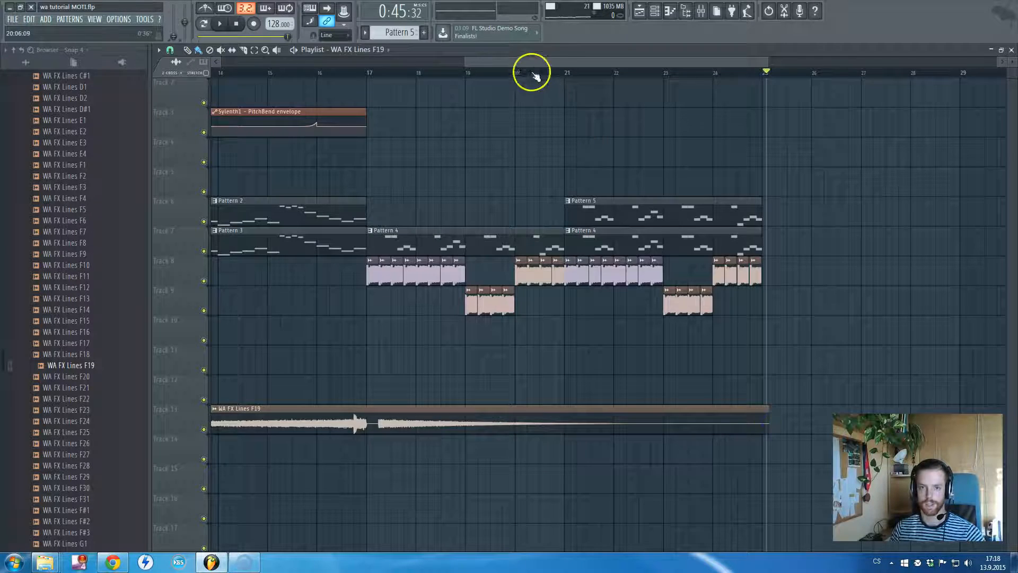
pyautogui.moveTo(536, 62); pyautogui.dragTo(171, 74)
pyautogui.scroll(-3, 285, 177)
pyautogui.scroll(-1, 322, 191)
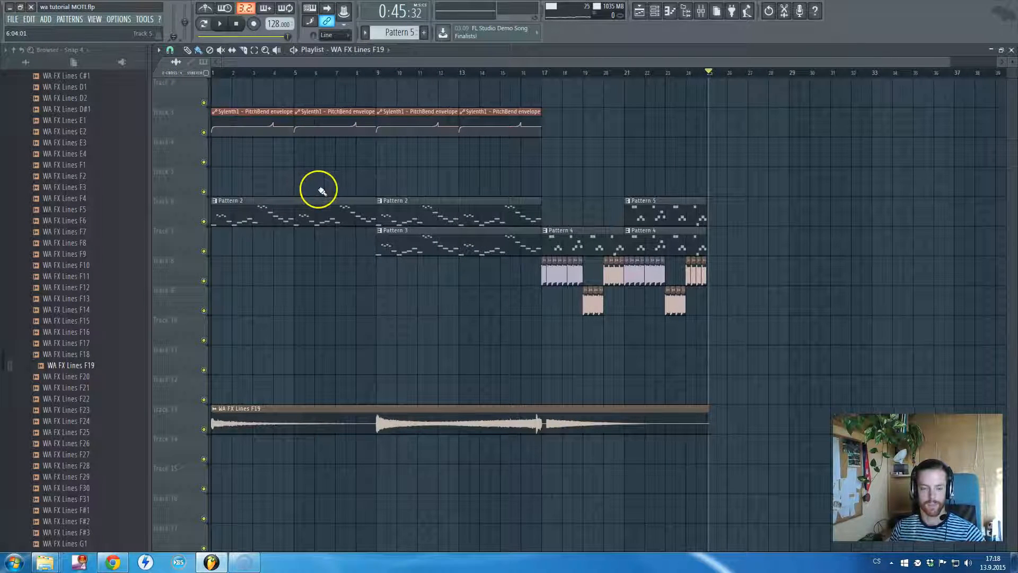
# Hide the playlist and close the open kick sampler and Sylenth1 windows to uncover the channel rack
pyautogui.click(309, 221)
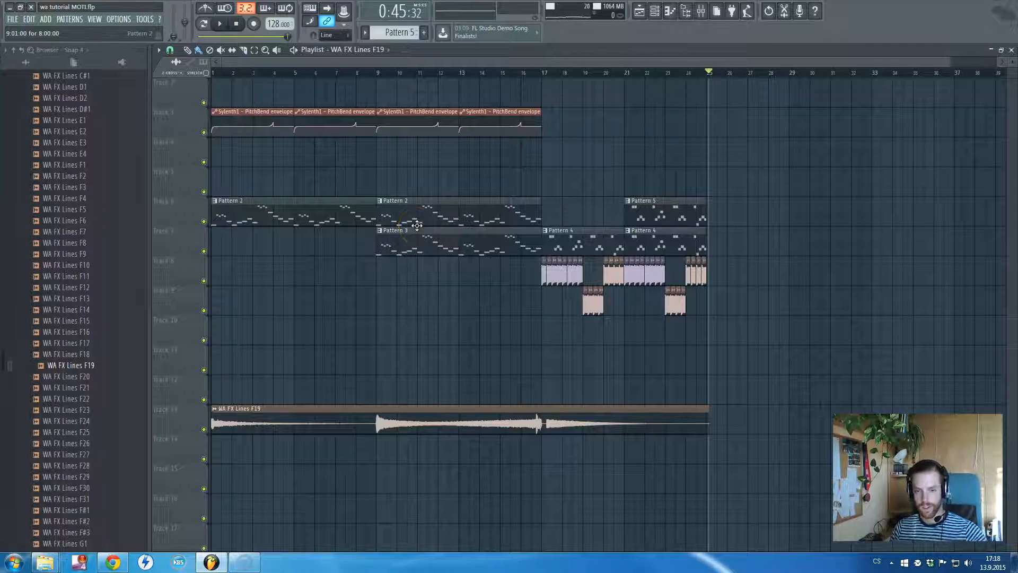
pyautogui.press('F5')
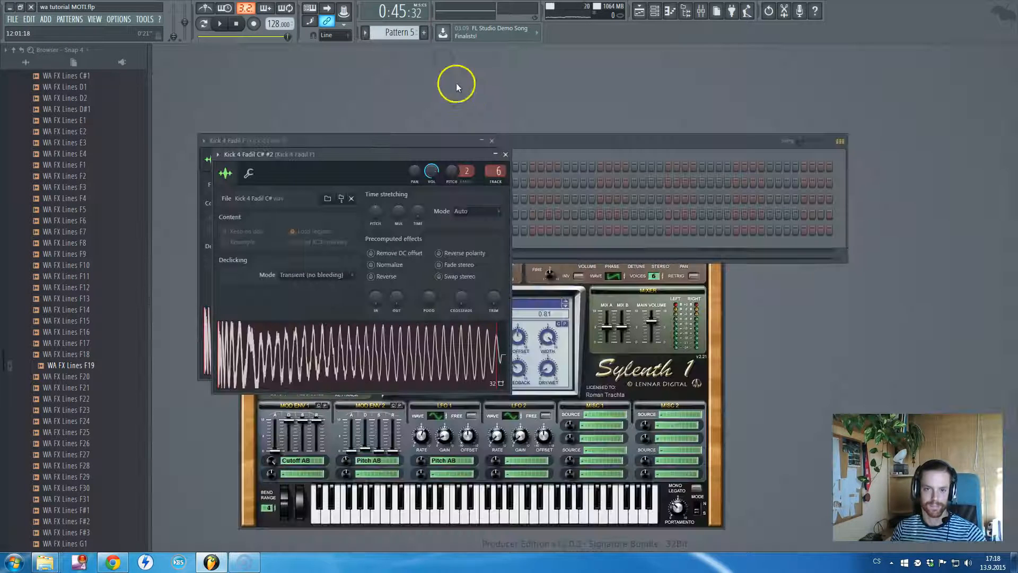
pyautogui.press('Escape')
pyautogui.press('Escape')
pyautogui.click(720, 284)
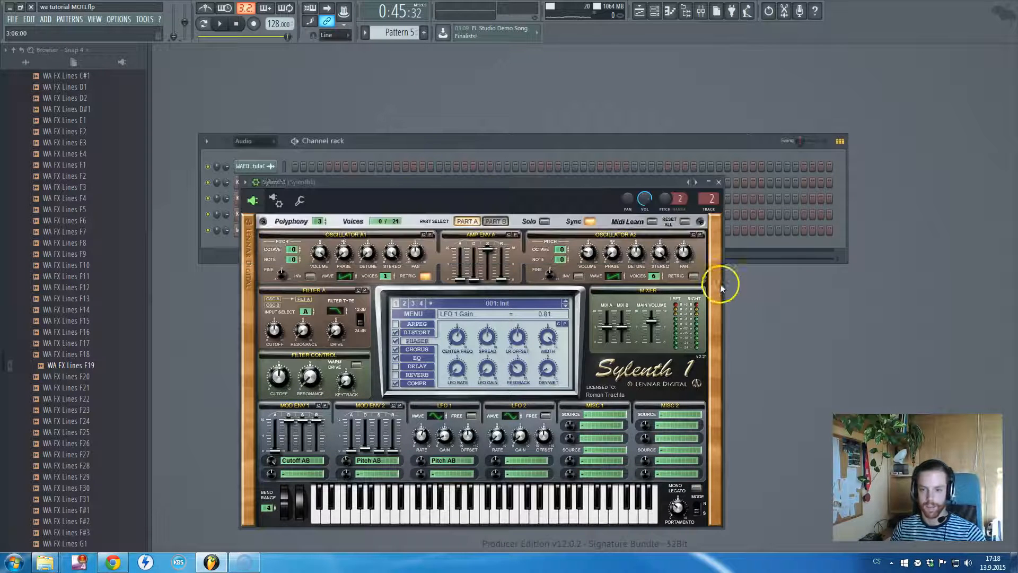
# Filter the channel rack to Unsorted channels and delete the first Sampler channel
pyautogui.click(265, 141)
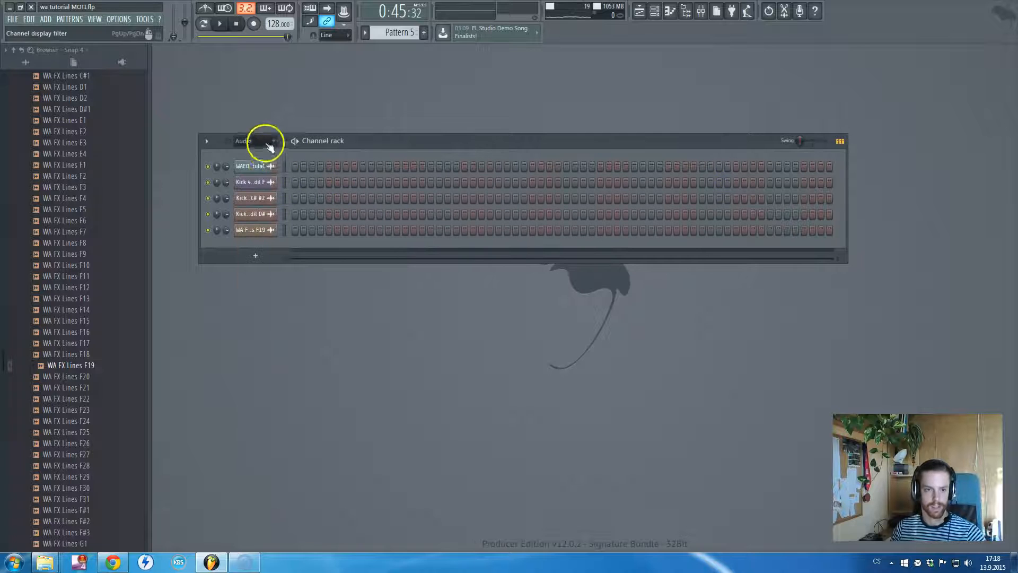
pyautogui.click(256, 186)
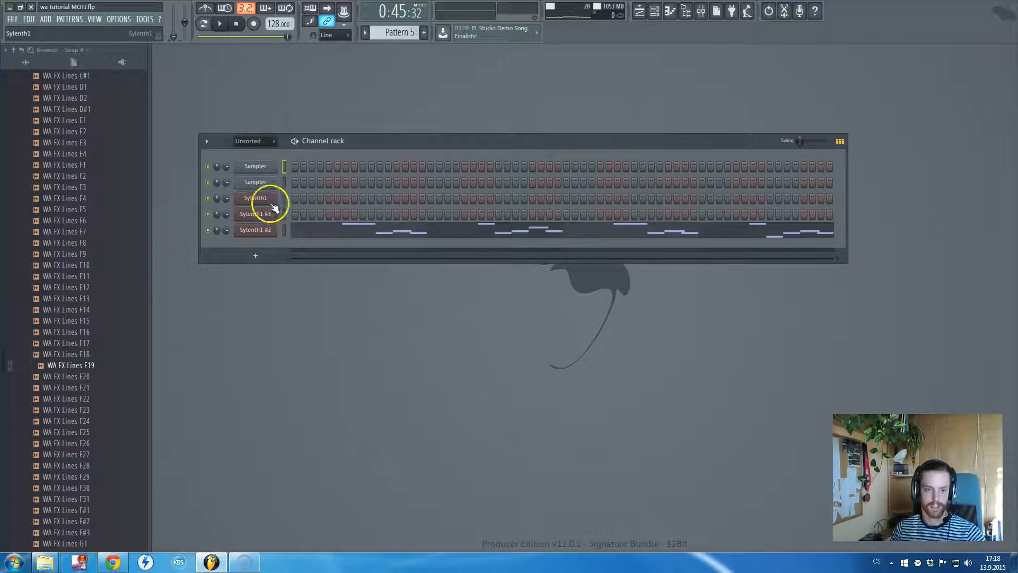
pyautogui.rightClick(258, 167)
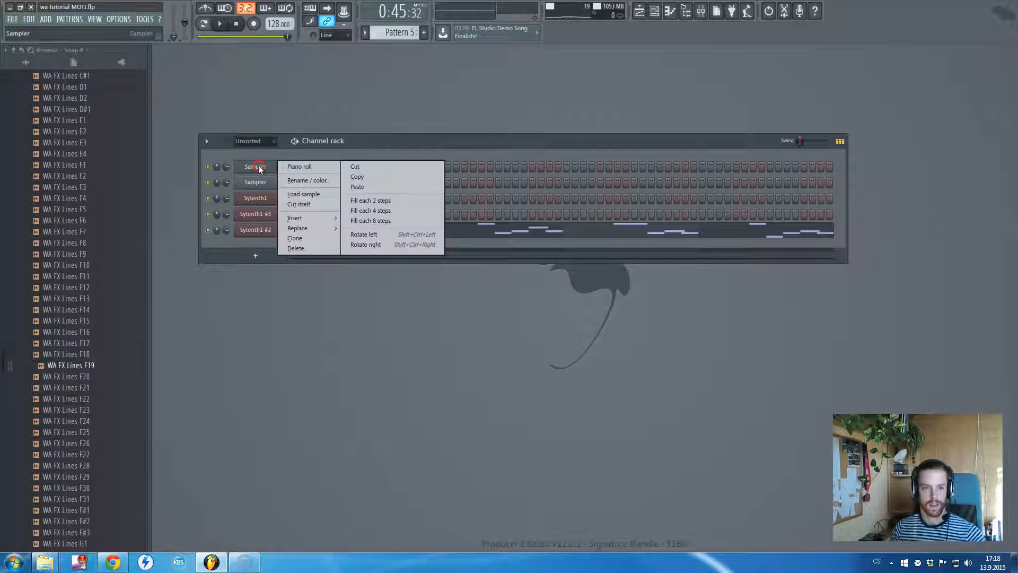
pyautogui.click(308, 247)
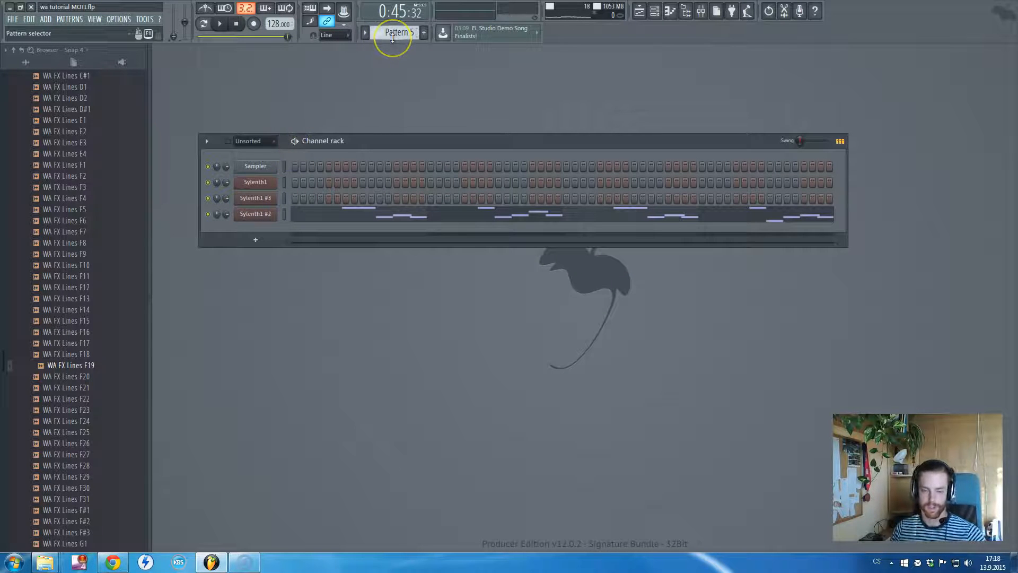
pyautogui.press('F5')
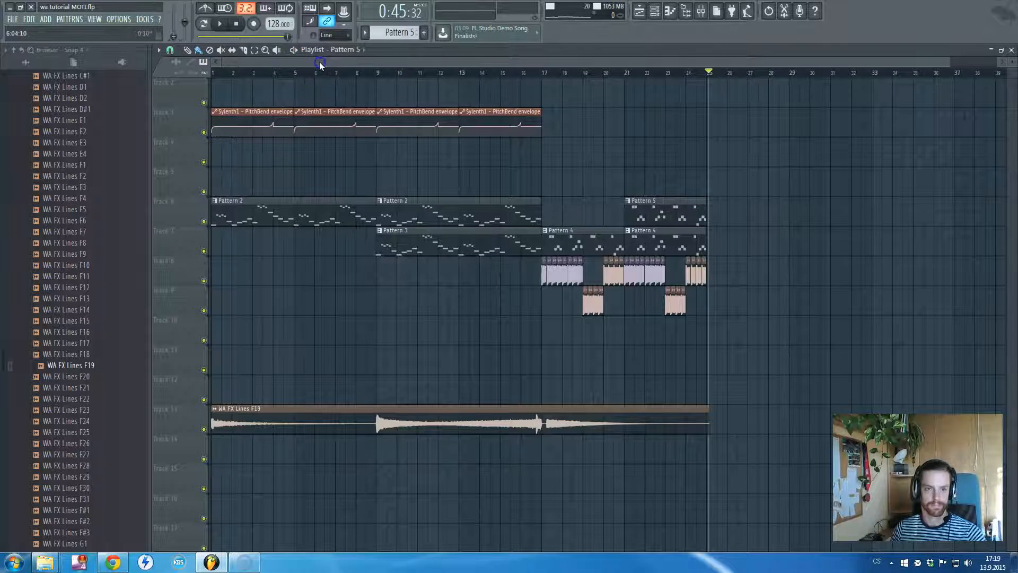
# Make Pattern 2 the active pattern and select its Sylenth1 channel in the channel rack
pyautogui.press('F5')
pyautogui.scroll(-3, 387, 33)
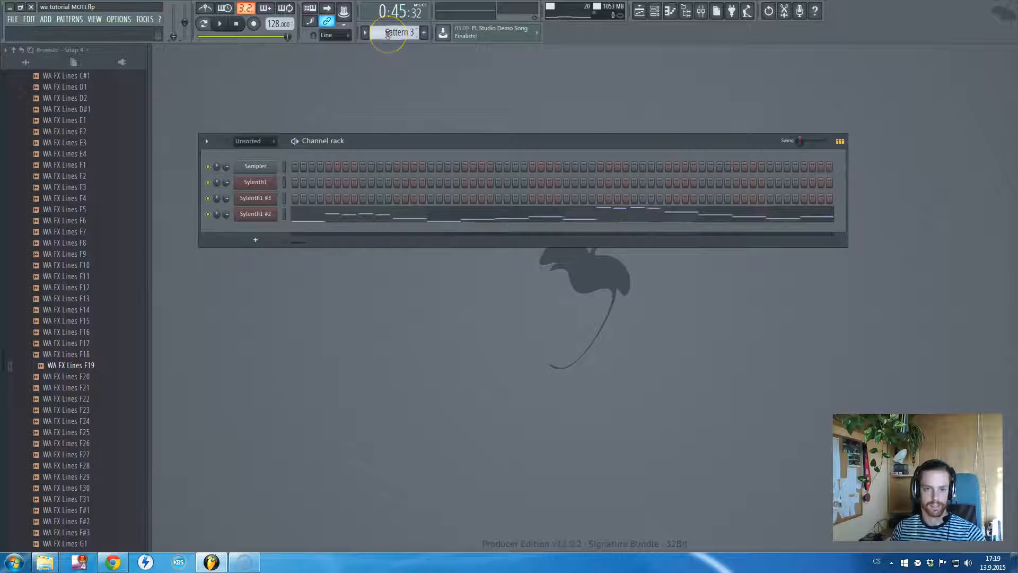
pyautogui.scroll(-1, 387, 33)
pyautogui.scroll(1, 387, 33)
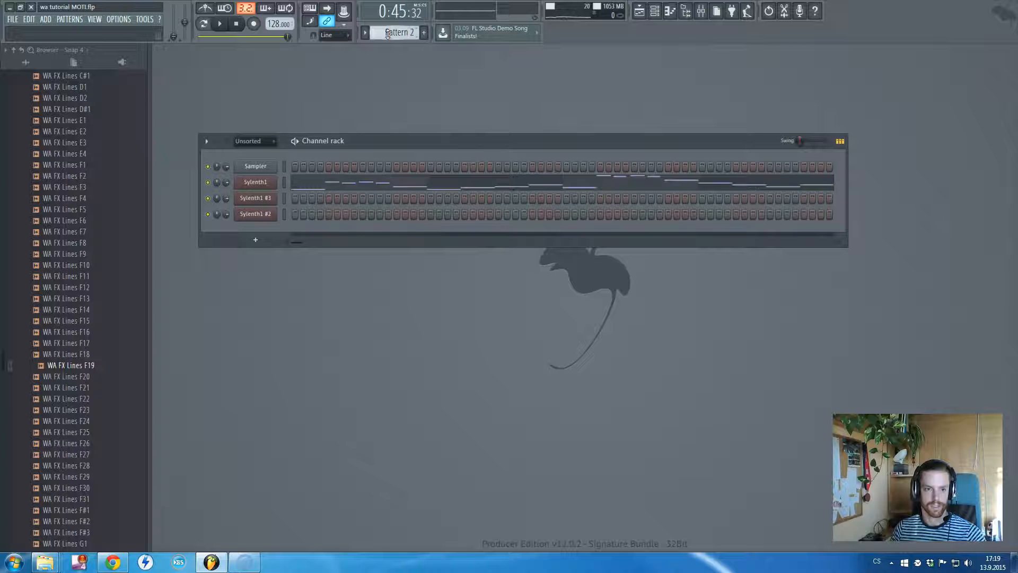
pyautogui.click(257, 182)
pyautogui.press('Escape')
# Switch to pattern mode and listen to Pattern 2 with the mixer open, stopping after a few seconds
pyautogui.click(203, 23)
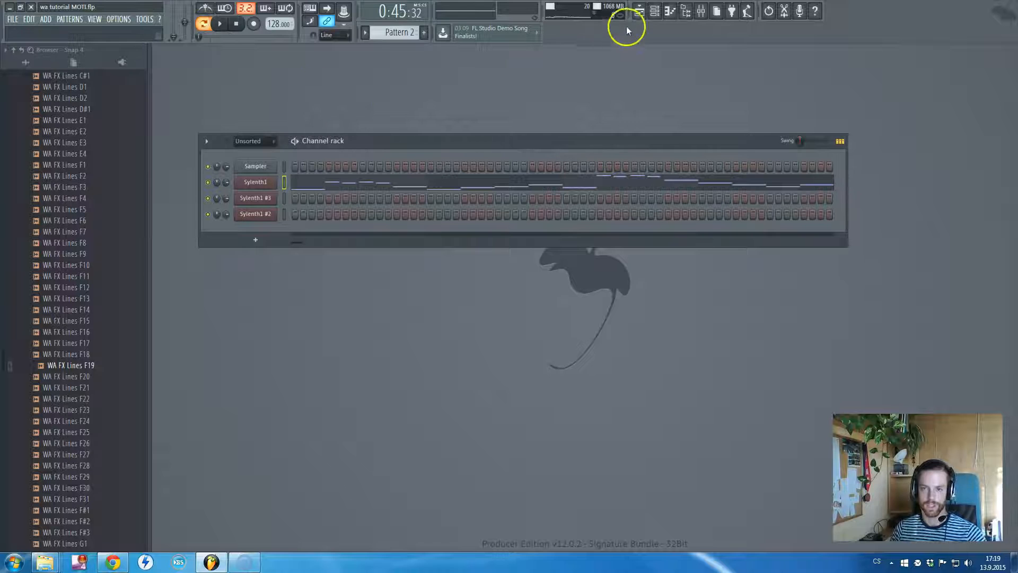
pyautogui.press('space')
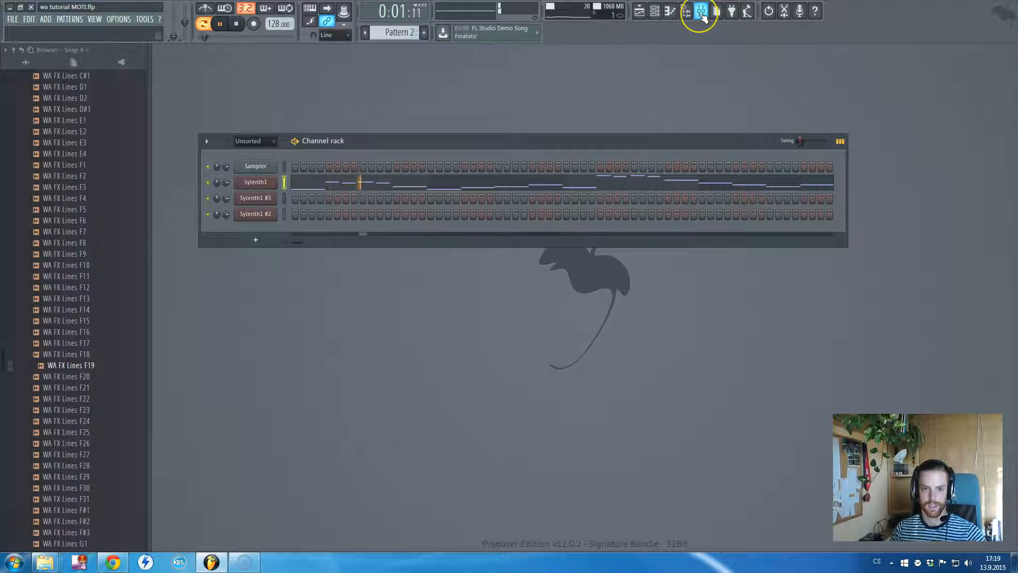
pyautogui.click(701, 11)
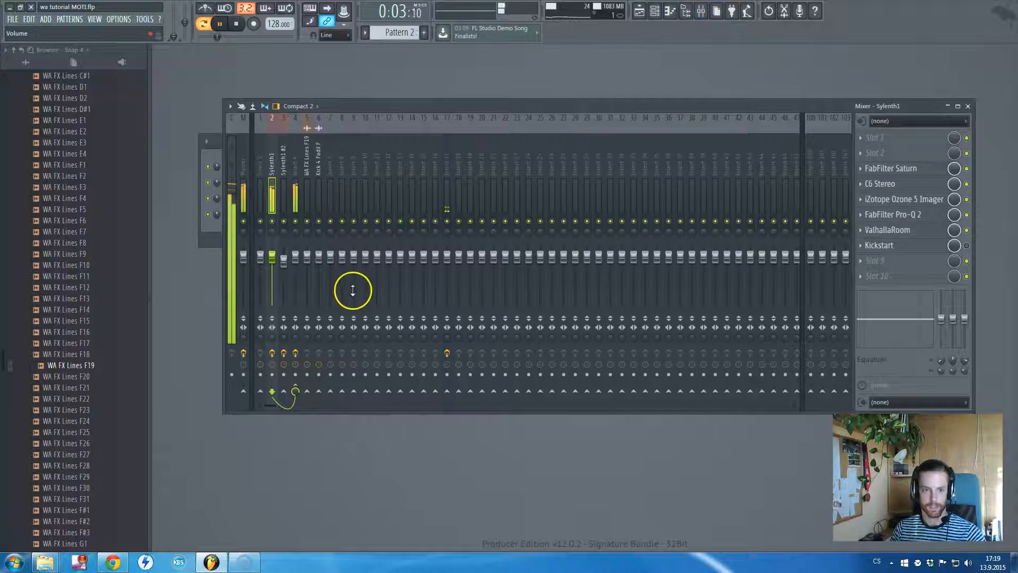
pyautogui.moveTo(377, 106); pyautogui.dragTo(378, 112)
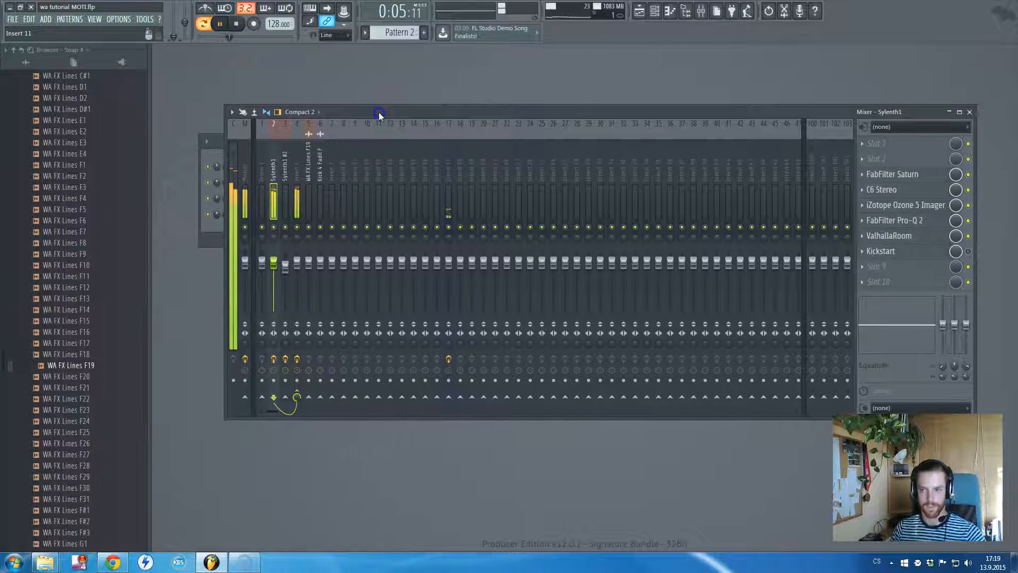
pyautogui.press('space')
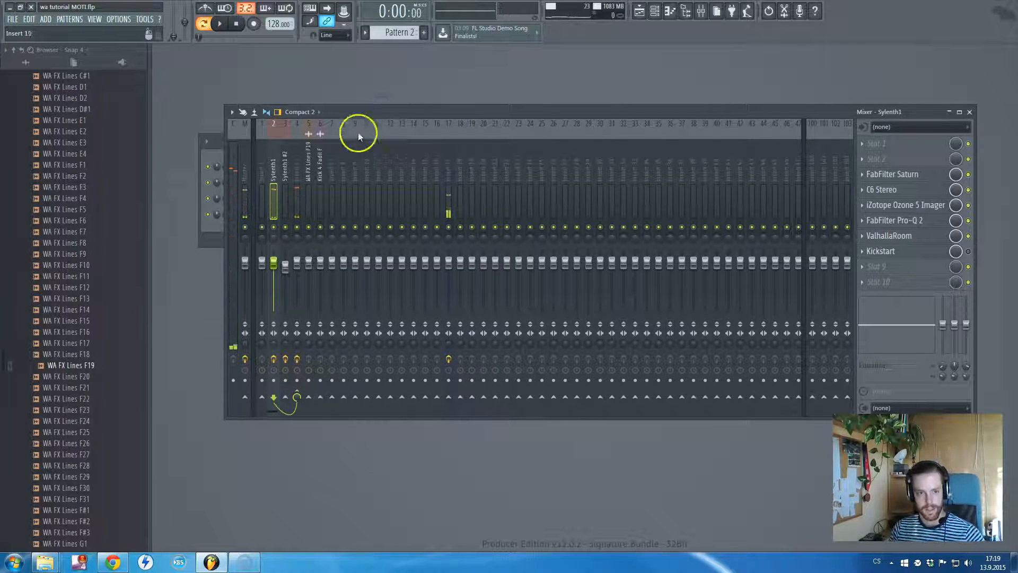
# Disable the effects on mixer inserts 2, 3 and 4, and view the effect chains of inserts 3 and 4
pyautogui.click(274, 359)
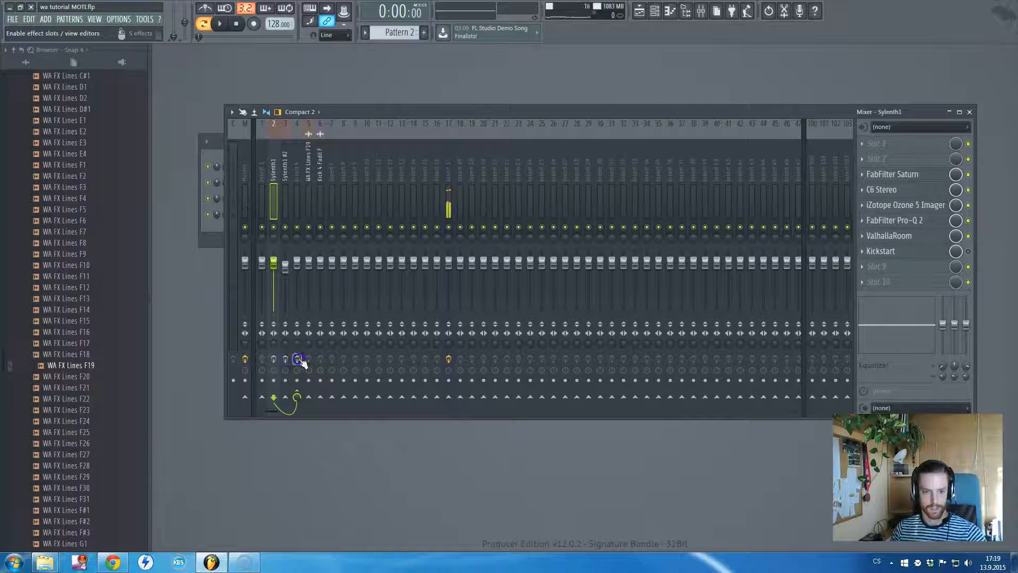
pyautogui.click(281, 174)
pyautogui.click(286, 174)
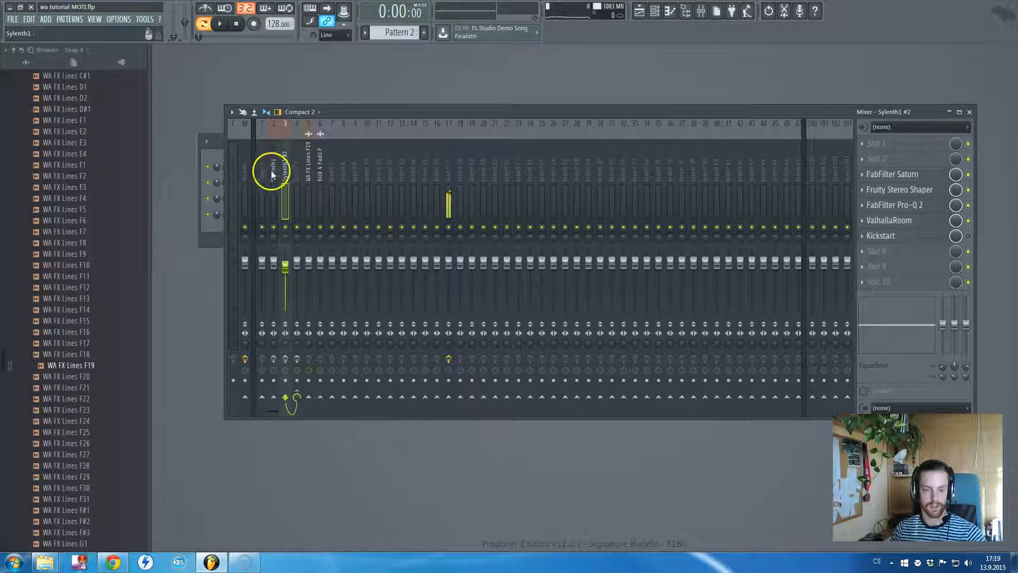
pyautogui.click(296, 175)
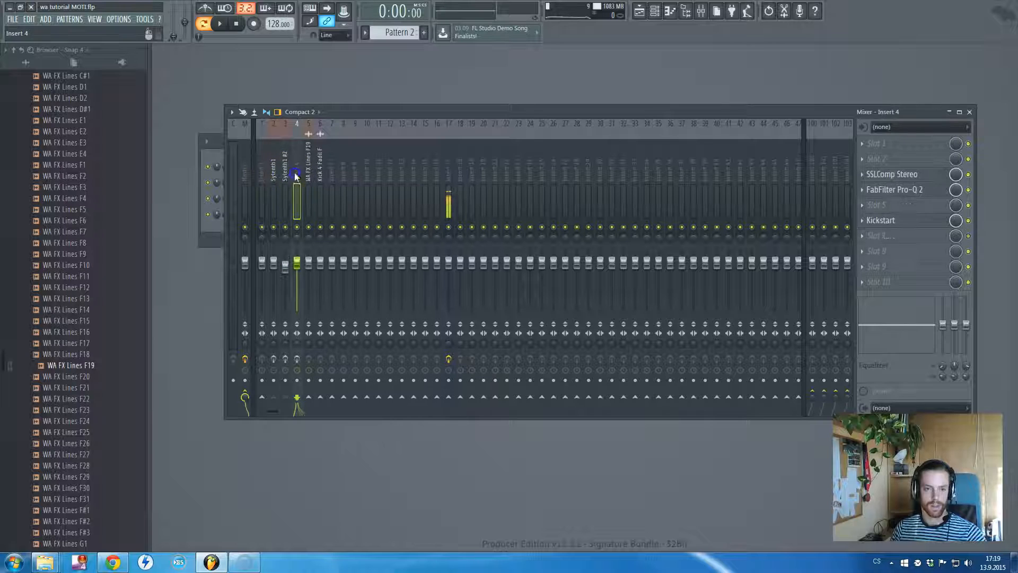
# Compare the effect chains of mixer inserts 2, 3 and 4, ending on the Sylenth1 insert
pyautogui.click(272, 175)
pyautogui.click(286, 175)
pyautogui.click(297, 175)
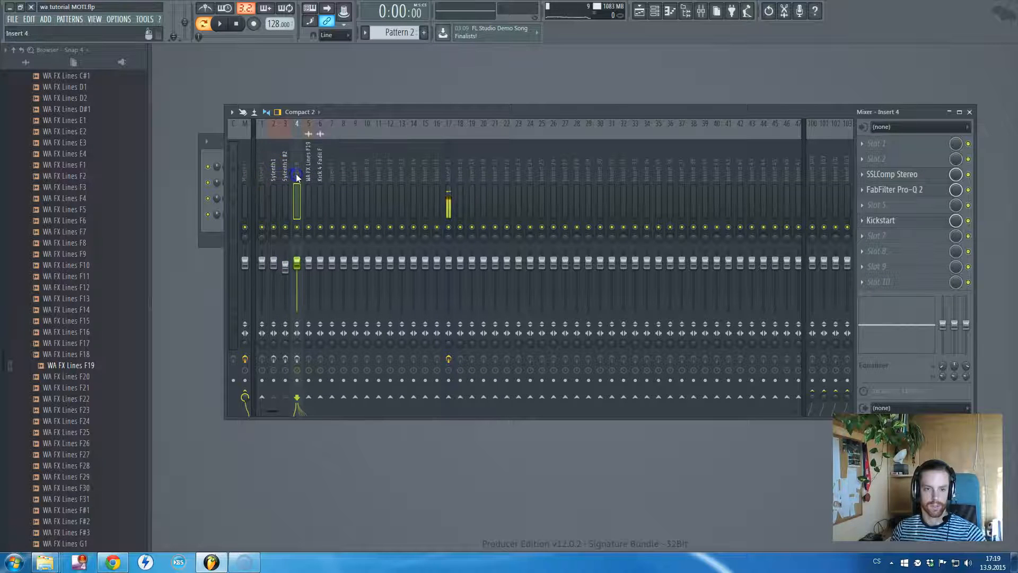
pyautogui.click(273, 175)
pyautogui.click(296, 176)
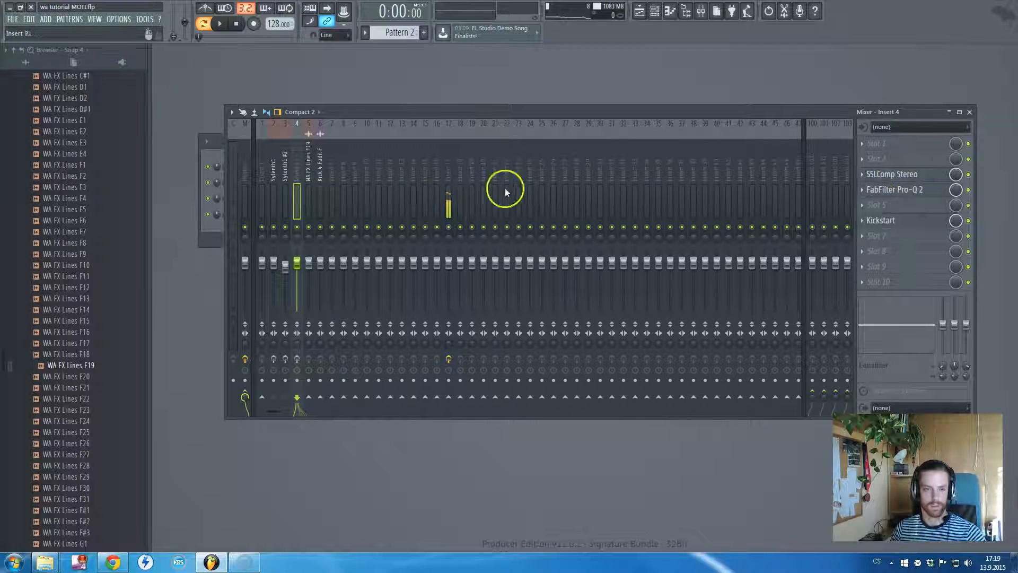
pyautogui.click(274, 174)
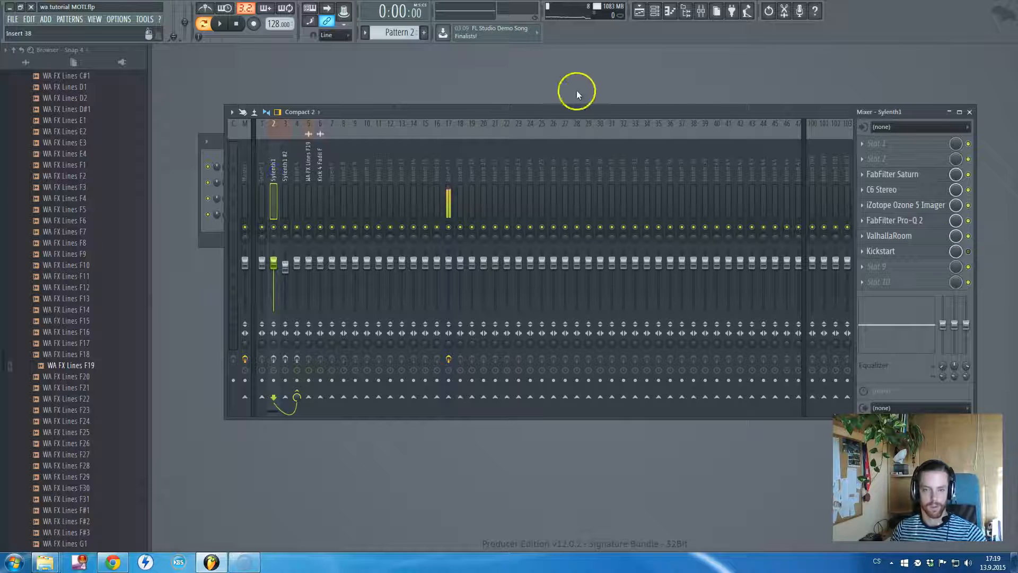
# Examine the Sylenth1 notes of Pattern 2 in the piano roll and close it again
pyautogui.press('F6')
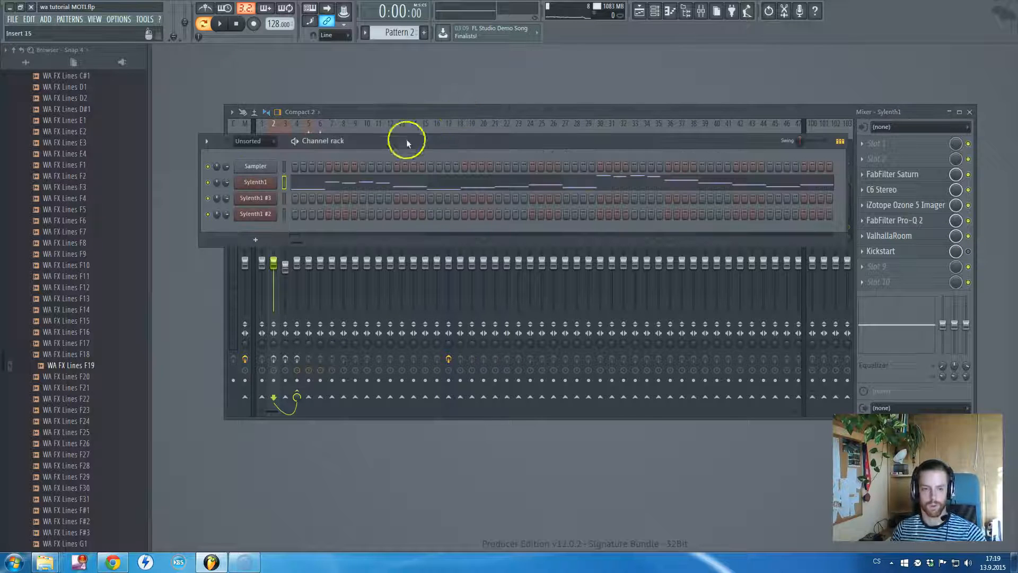
pyautogui.click(371, 183)
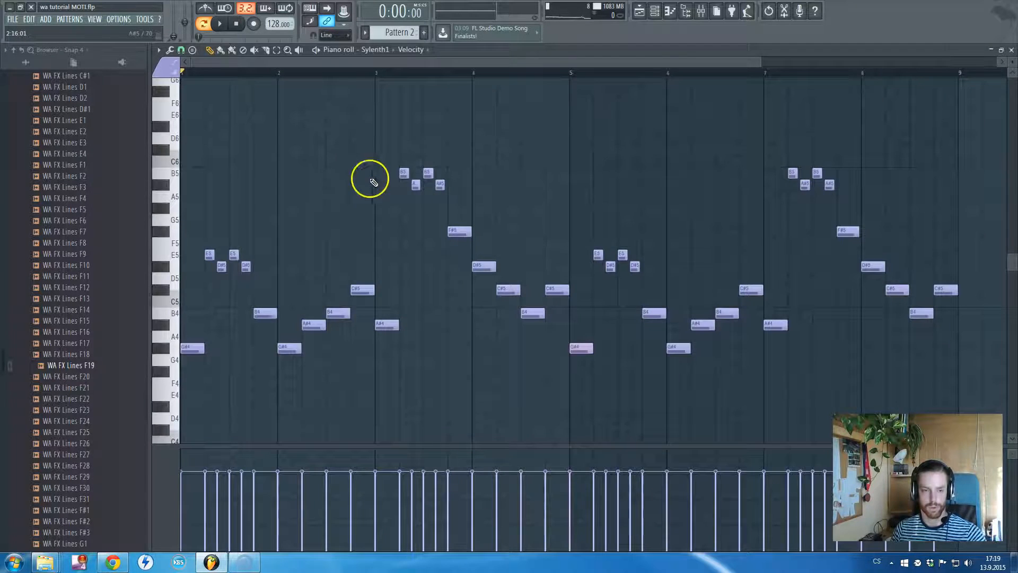
pyautogui.press('F7')
# Open the Sylenth1 channel's plugin window and place it clear of the channel names
pyautogui.click(265, 182)
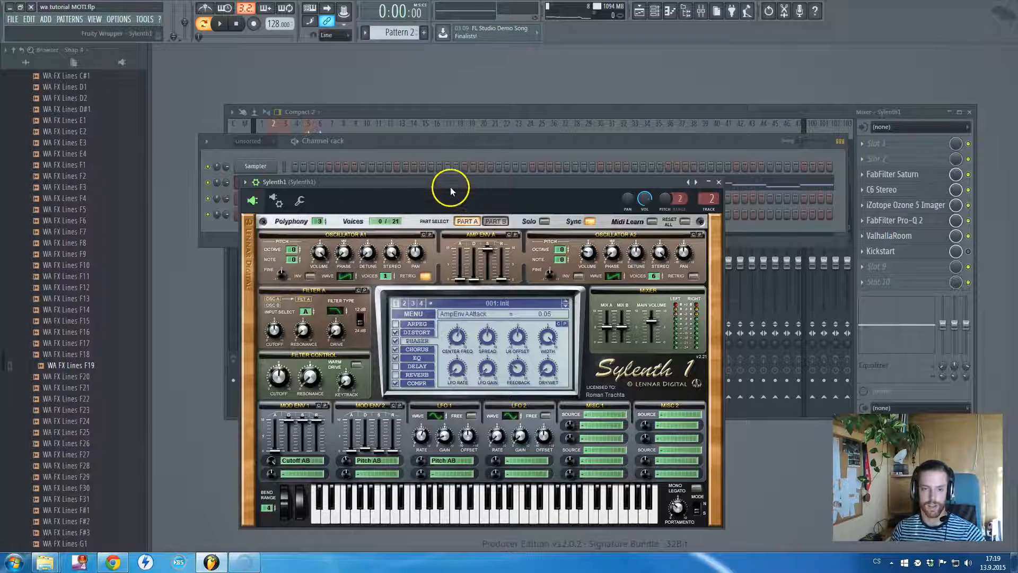
pyautogui.moveTo(452, 183); pyautogui.dragTo(516, 169)
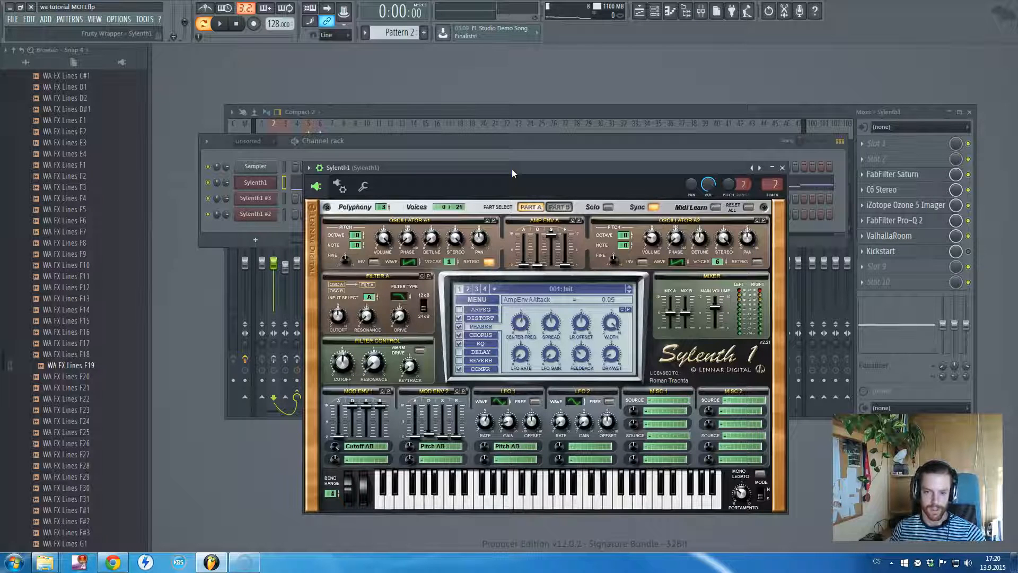
pyautogui.moveTo(511, 168); pyautogui.dragTo(501, 164)
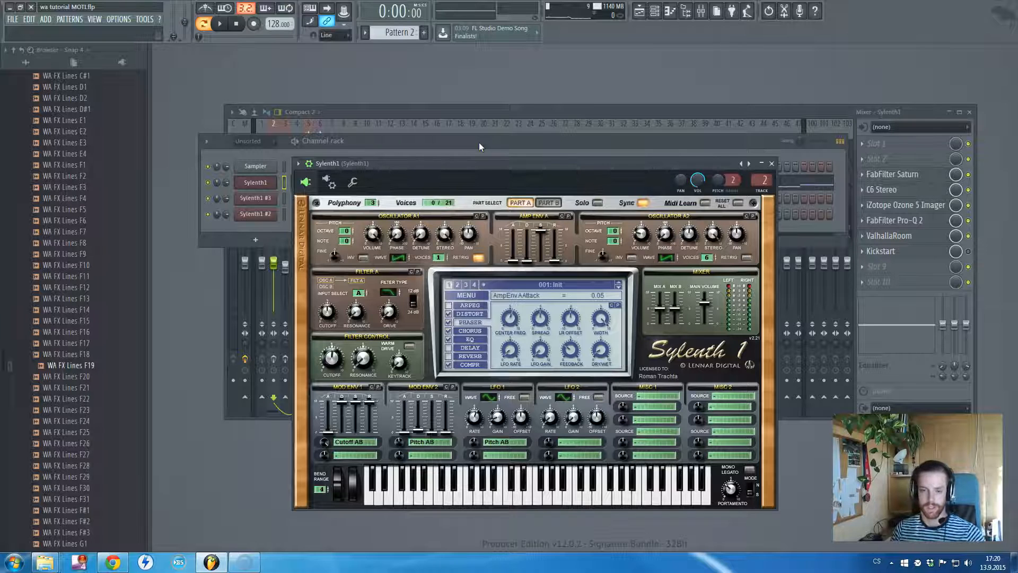
pyautogui.moveTo(473, 163); pyautogui.dragTo(464, 177)
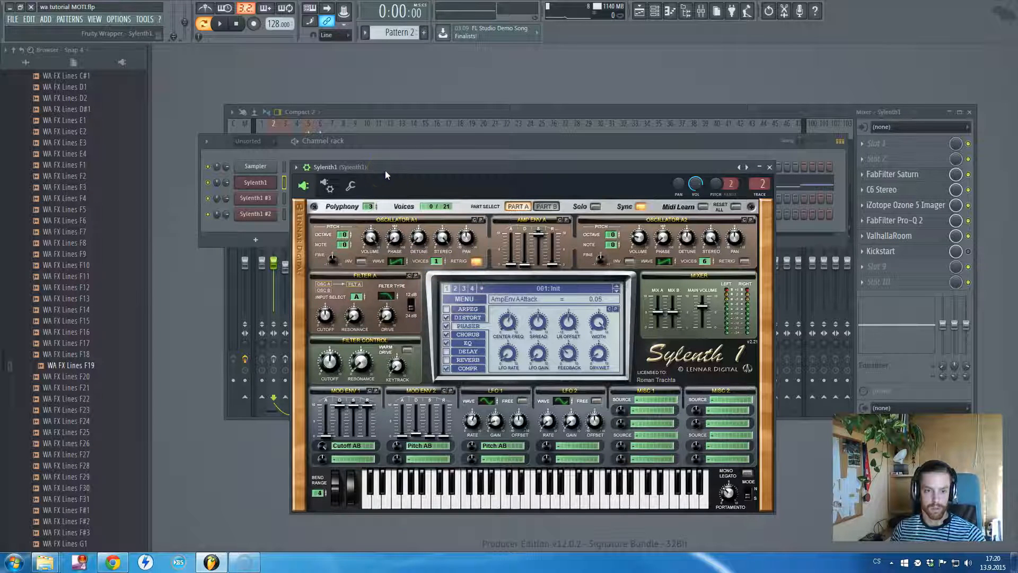
pyautogui.moveTo(385, 170); pyautogui.dragTo(389, 170)
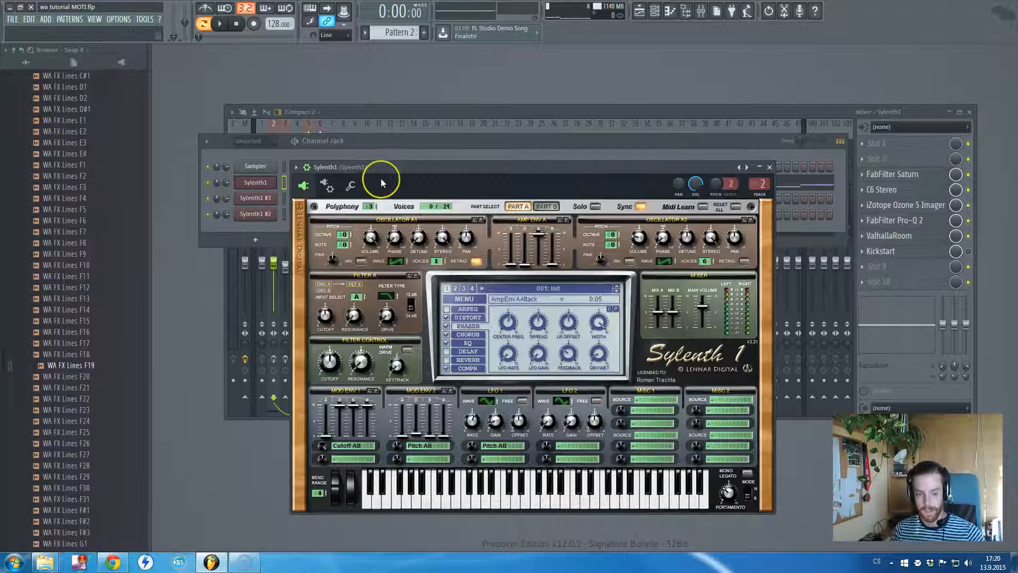
pyautogui.click(399, 164)
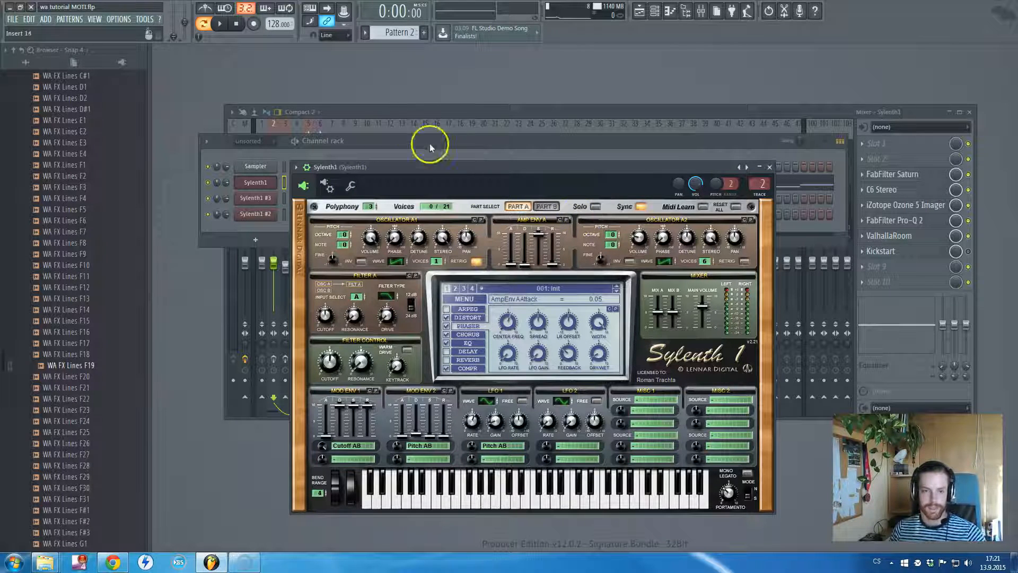
# Bring the channel rack and mixer in front of the plugin and listen to Pattern 2 for a few seconds
pyautogui.click(386, 140)
pyautogui.click(360, 105)
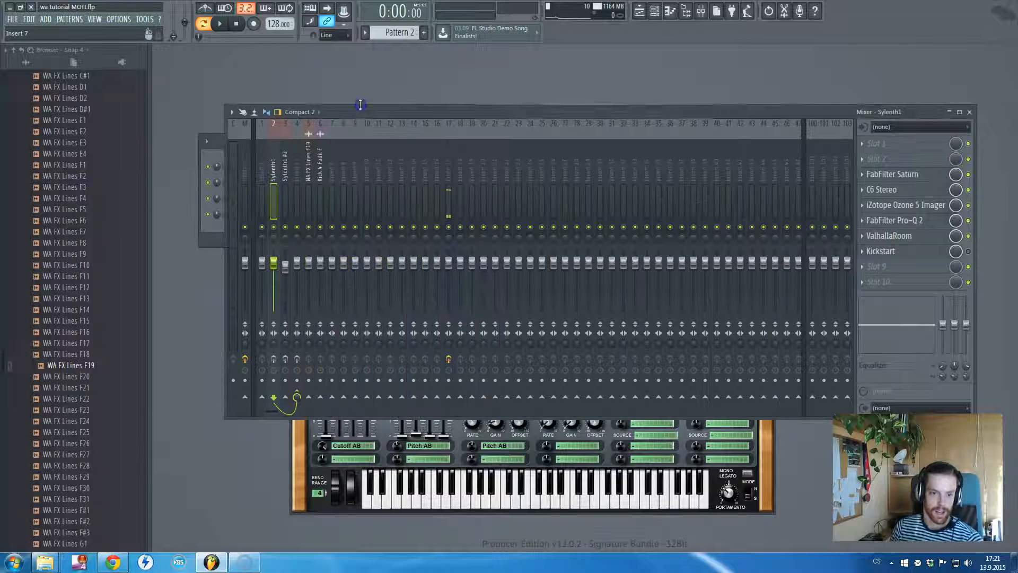
pyautogui.click(374, 91)
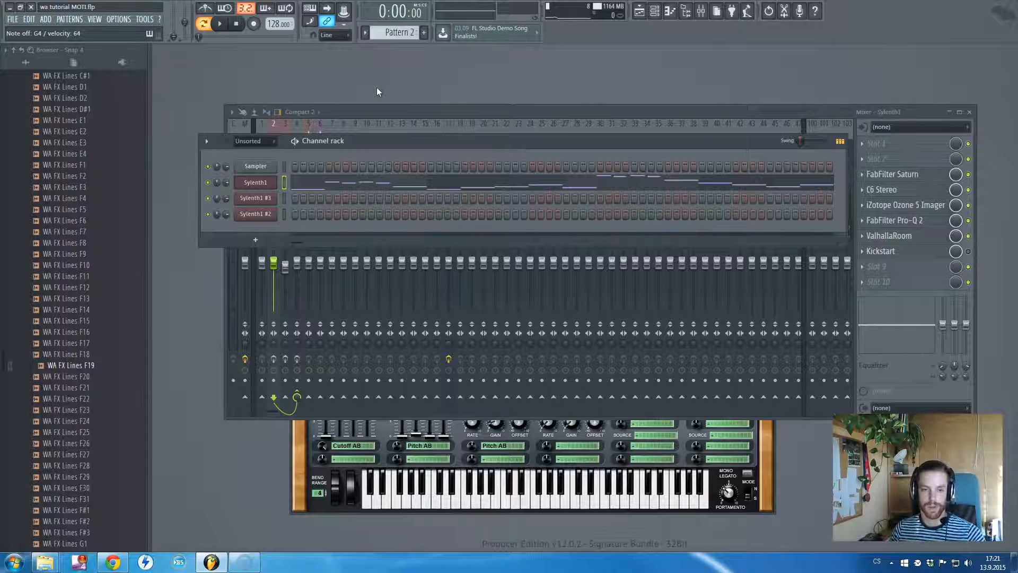
pyautogui.press('space')
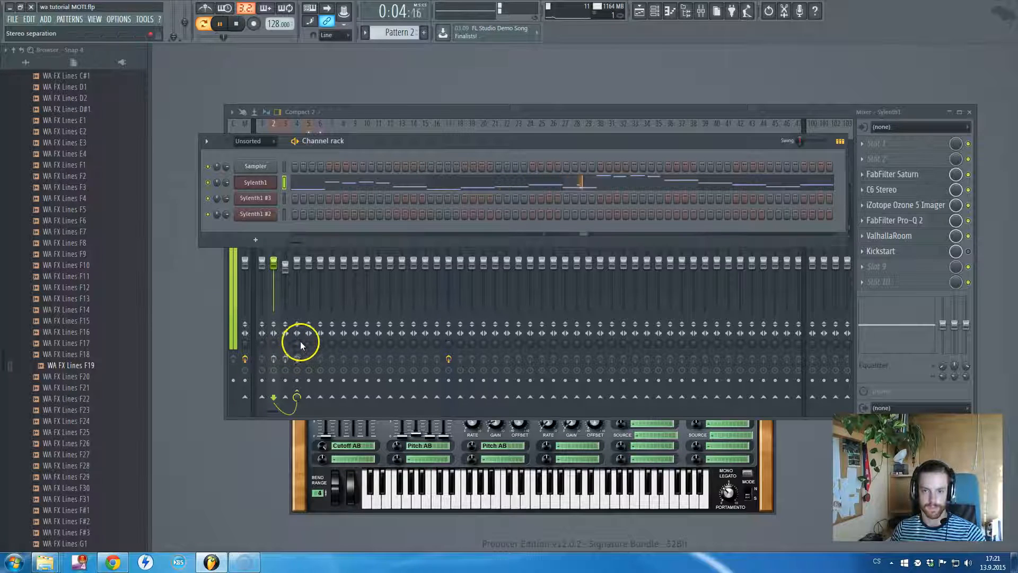
pyautogui.press('space')
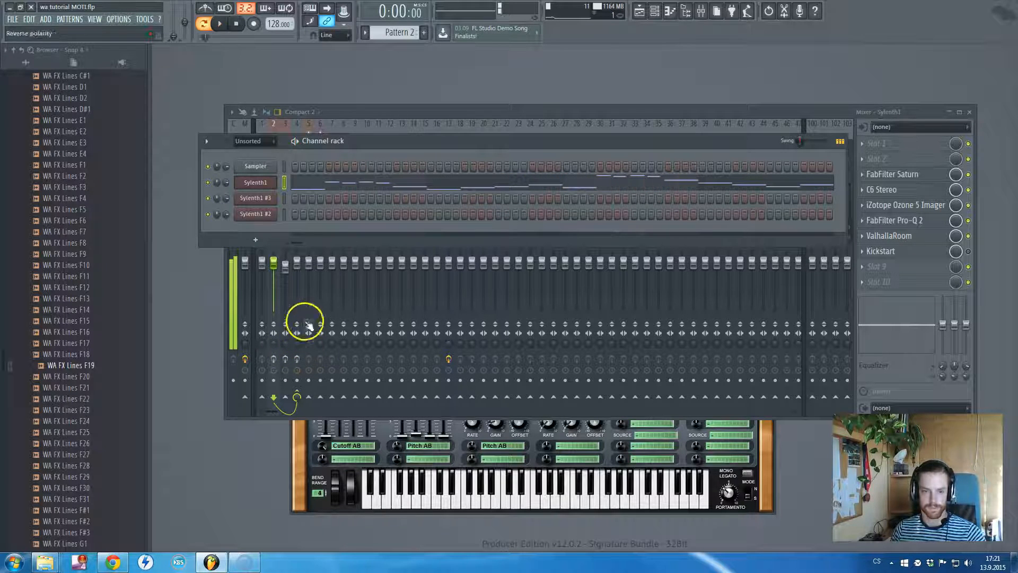
# Reopen the Sylenth1 channel's plugin and set oscillator A2's volume to 2.86 while listening to Pattern 2
pyautogui.click(269, 184)
pyautogui.click(271, 184)
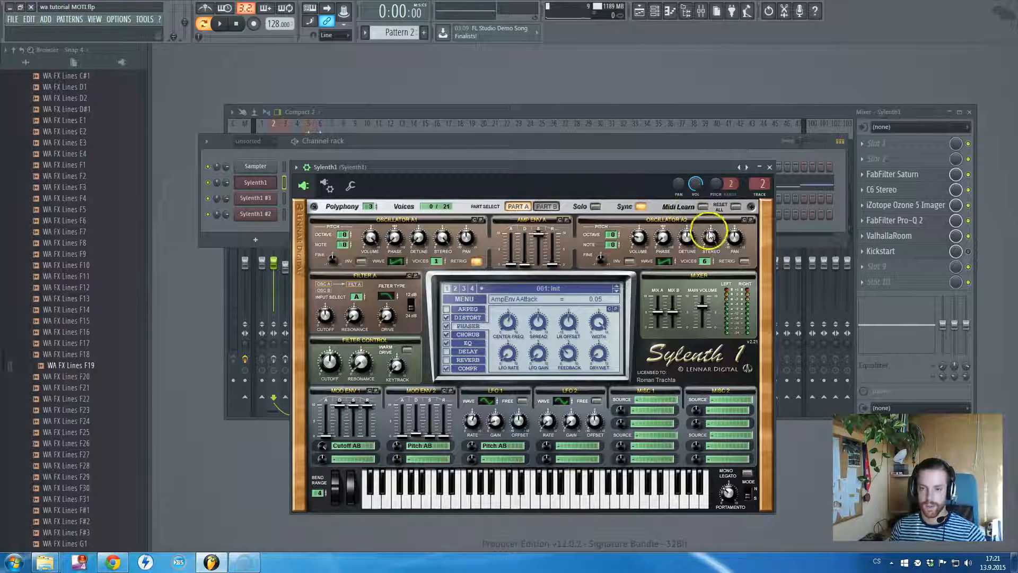
pyautogui.moveTo(638, 235); pyautogui.dragTo(641, 236)
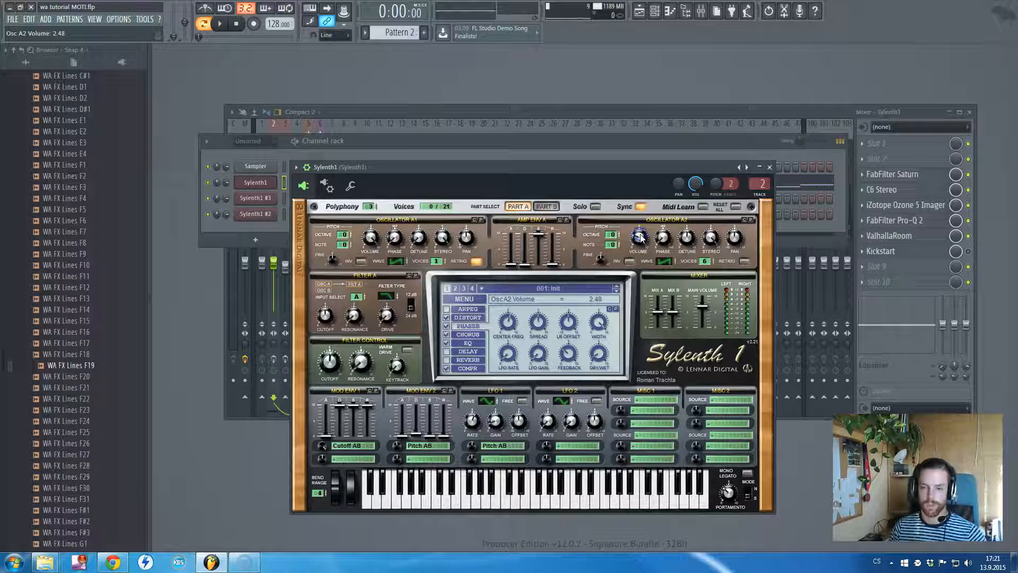
pyautogui.click(642, 237)
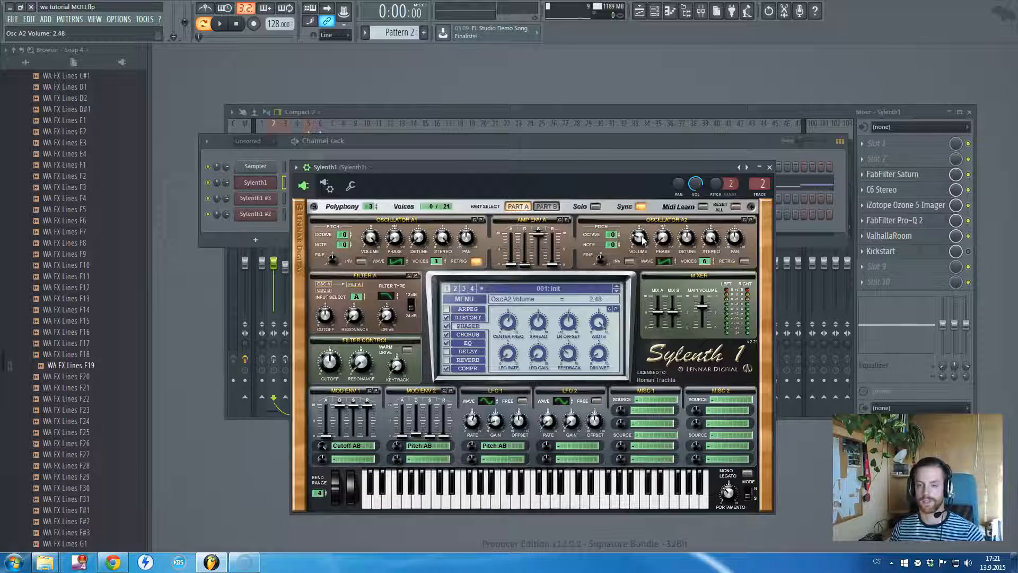
pyautogui.press('space')
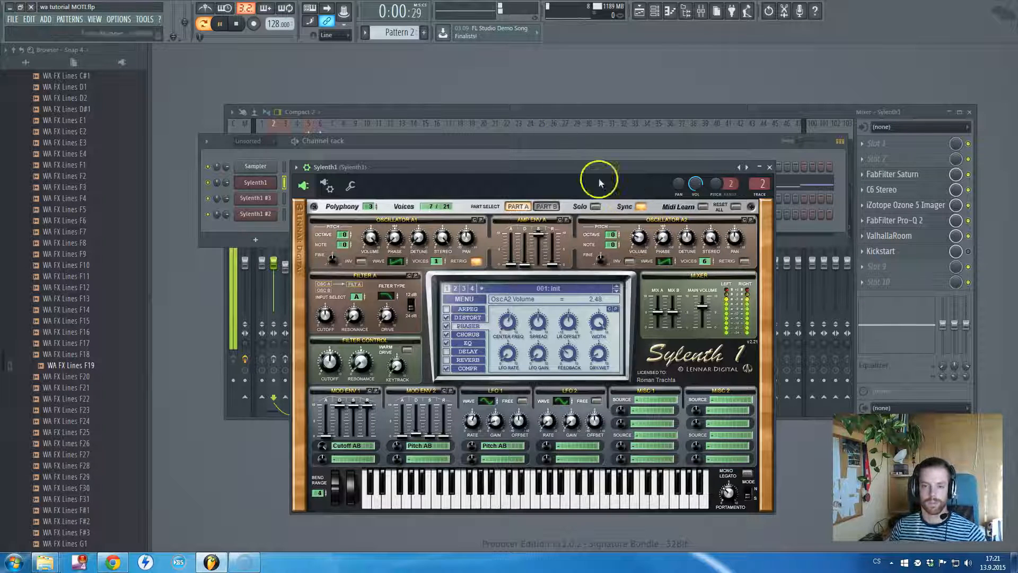
pyautogui.moveTo(644, 235); pyautogui.dragTo(645, 212)
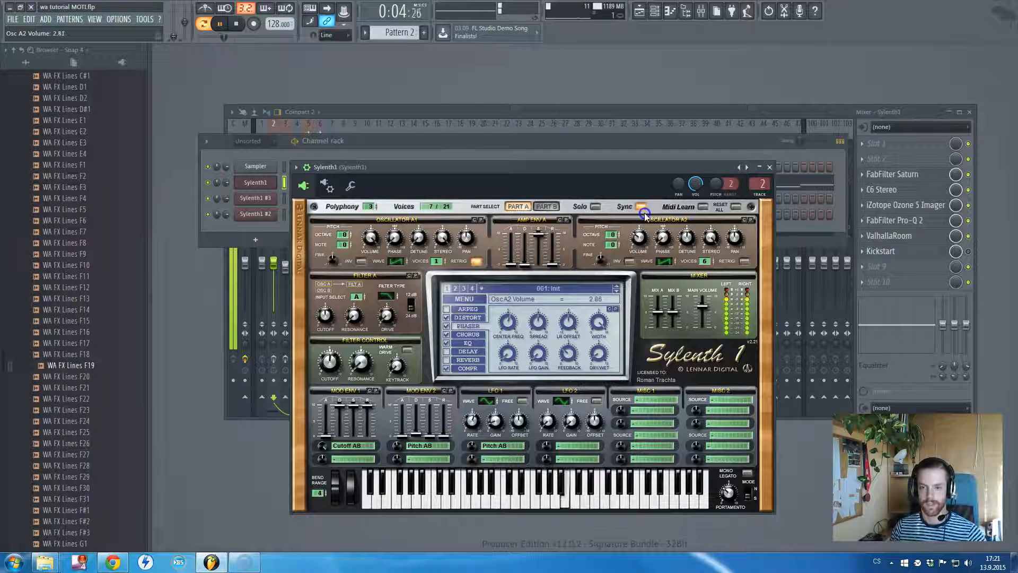
pyautogui.press('space')
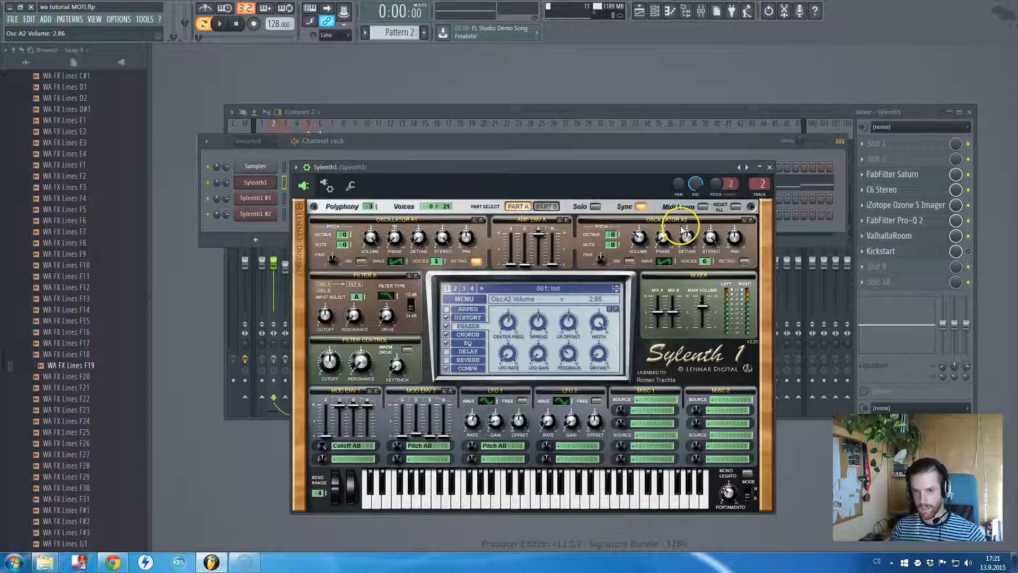
# Go through Sylenth1's distortion, phaser, chorus and EQ settings
pyautogui.click(467, 318)
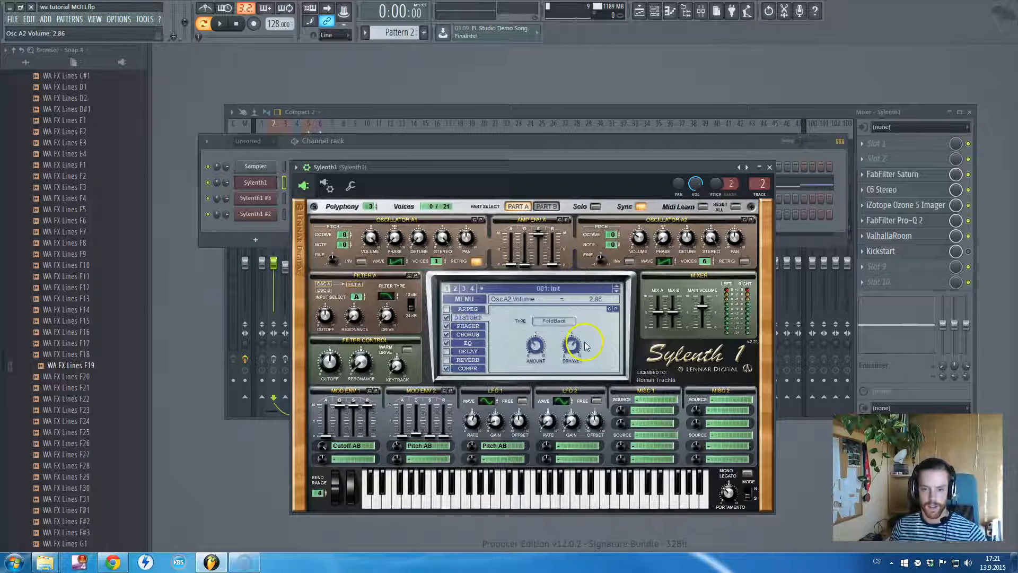
pyautogui.click(462, 327)
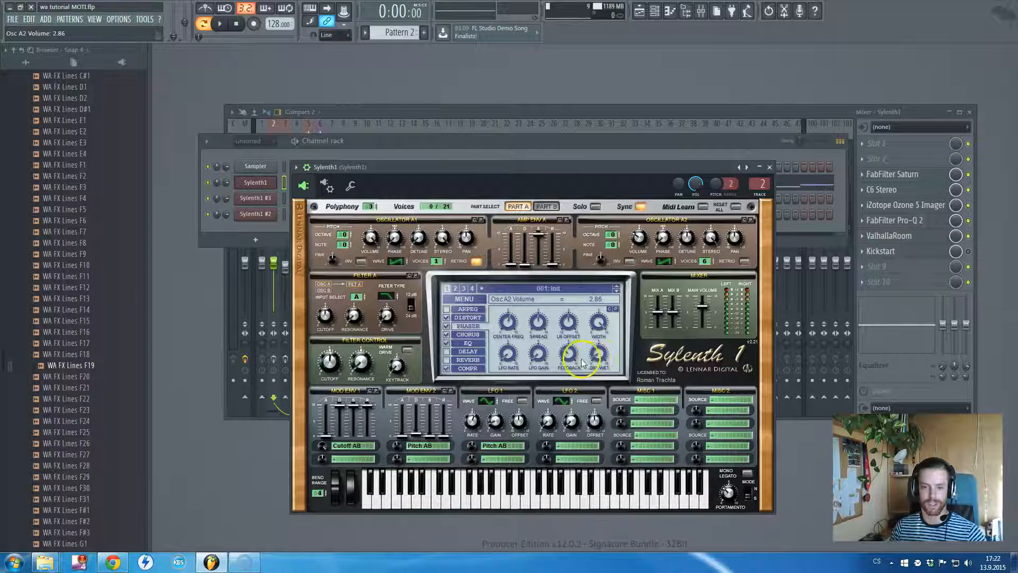
pyautogui.click(468, 334)
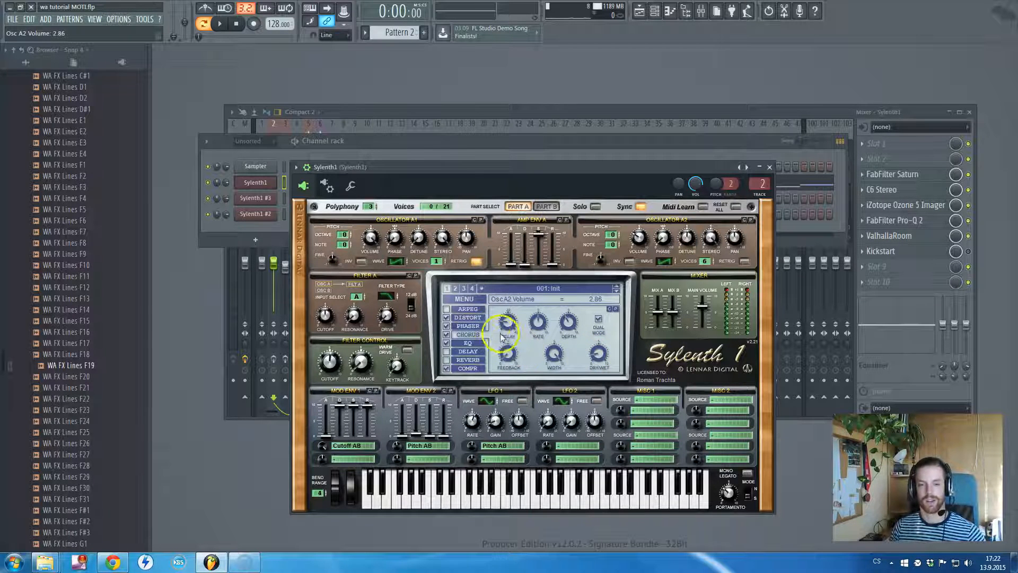
pyautogui.moveTo(455, 167); pyautogui.dragTo(457, 191)
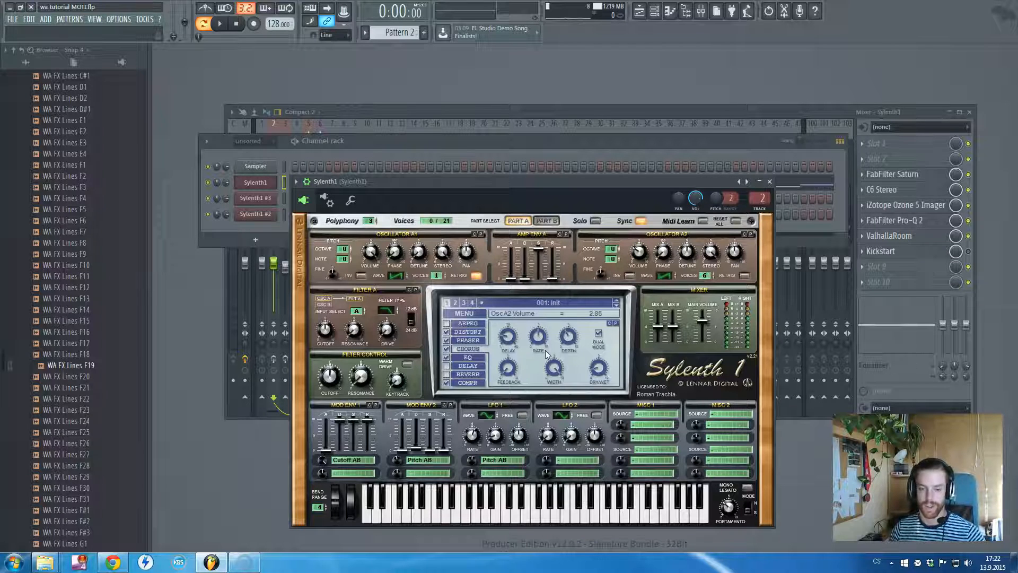
pyautogui.click(468, 357)
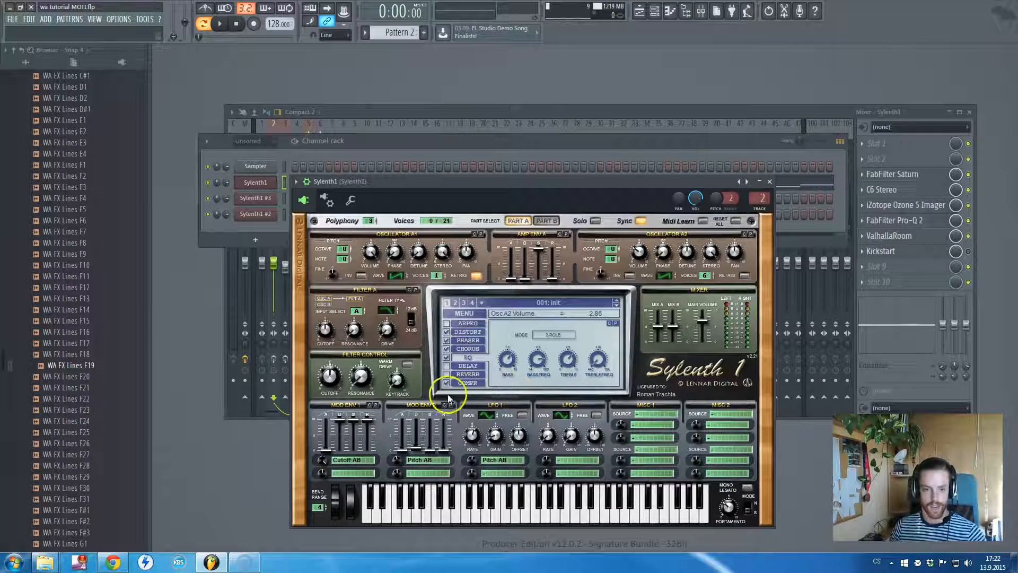
# Set Mod Env 1's attack to 0.00 and its Cutoff AB amount to 10.00, auditioning Pattern 2
pyautogui.moveTo(323, 460); pyautogui.dragTo(328, 454)
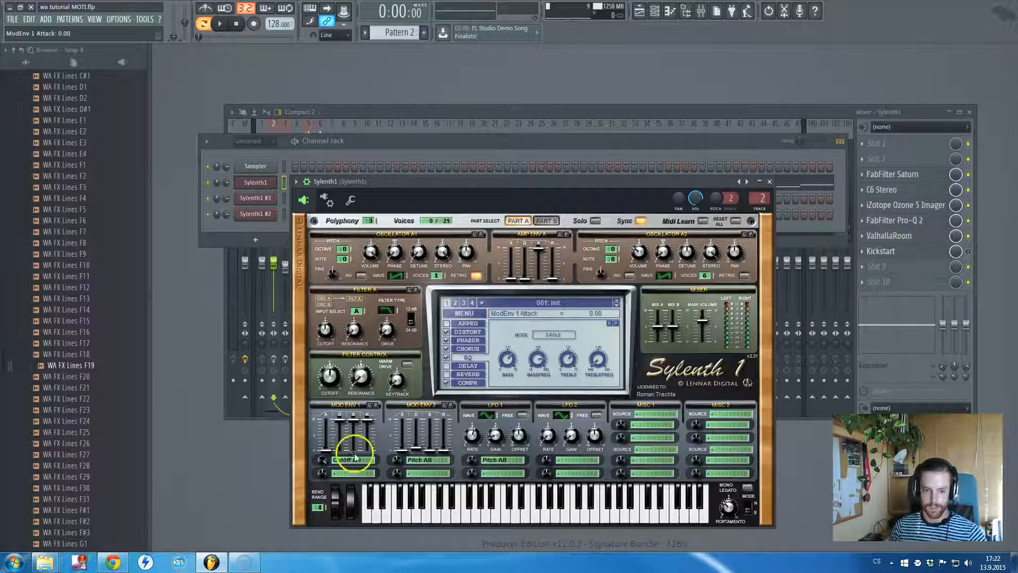
pyautogui.moveTo(323, 448)
pyautogui.mouseDown()
pyautogui.moveTo(333, 421)
pyautogui.moveTo(340, 450)
pyautogui.mouseUp()
pyautogui.press('space')
pyautogui.press('space')
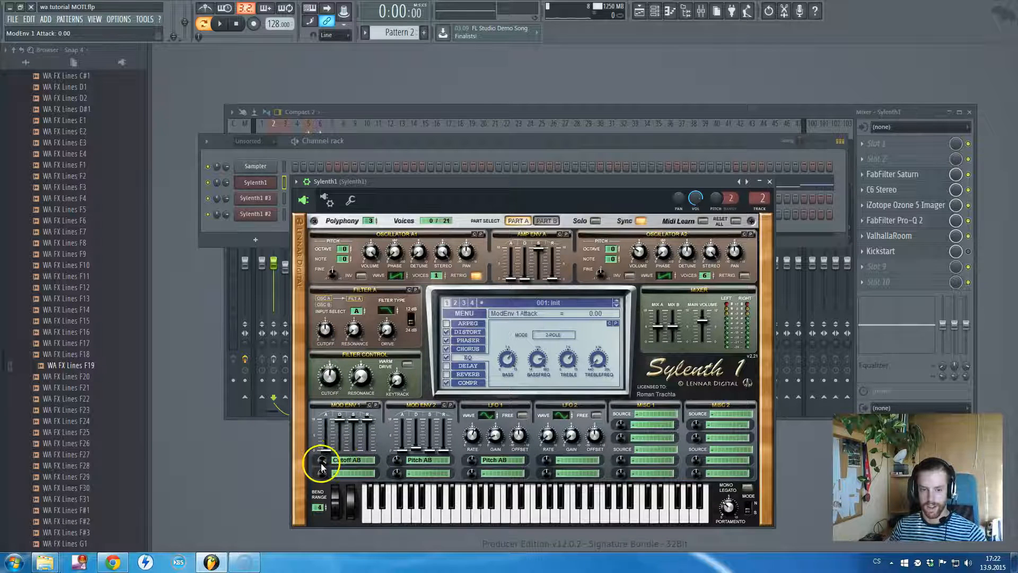
pyautogui.moveTo(325, 460); pyautogui.dragTo(334, 458)
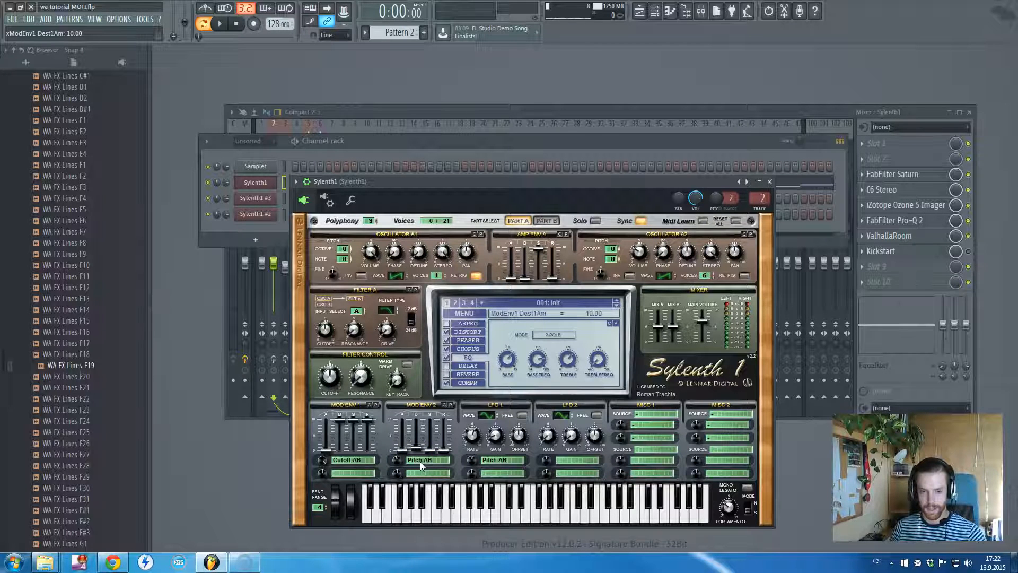
# Set Mod Env 2's Pitch AB amount to -0.86 and its decay to 0.86 while auditioning Pattern 2
pyautogui.press('space')
pyautogui.moveTo(399, 463)
pyautogui.mouseDown()
pyautogui.moveTo(397, 480)
pyautogui.moveTo(398, 464)
pyautogui.mouseUp()
pyautogui.press('space')
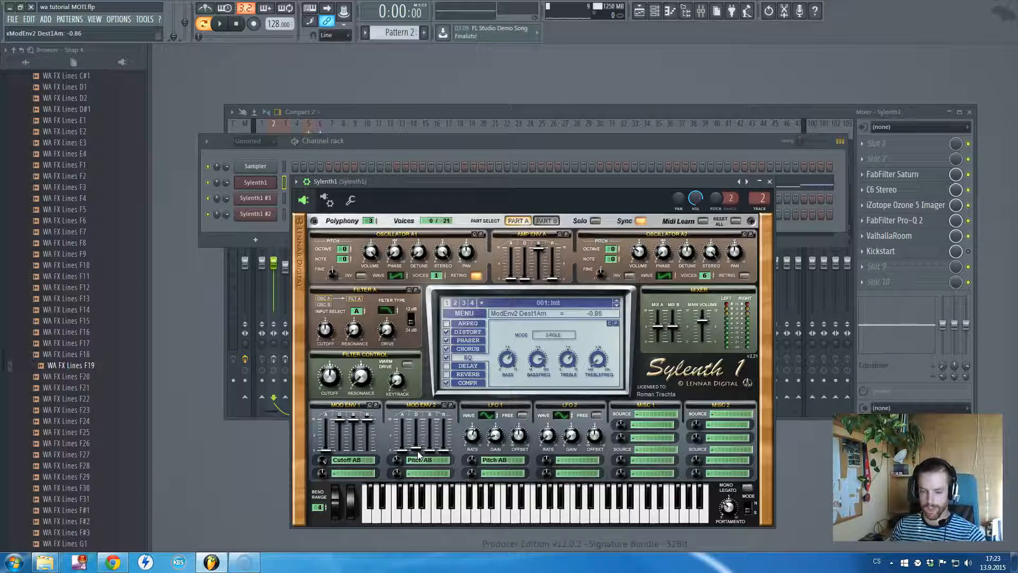
pyautogui.press('space')
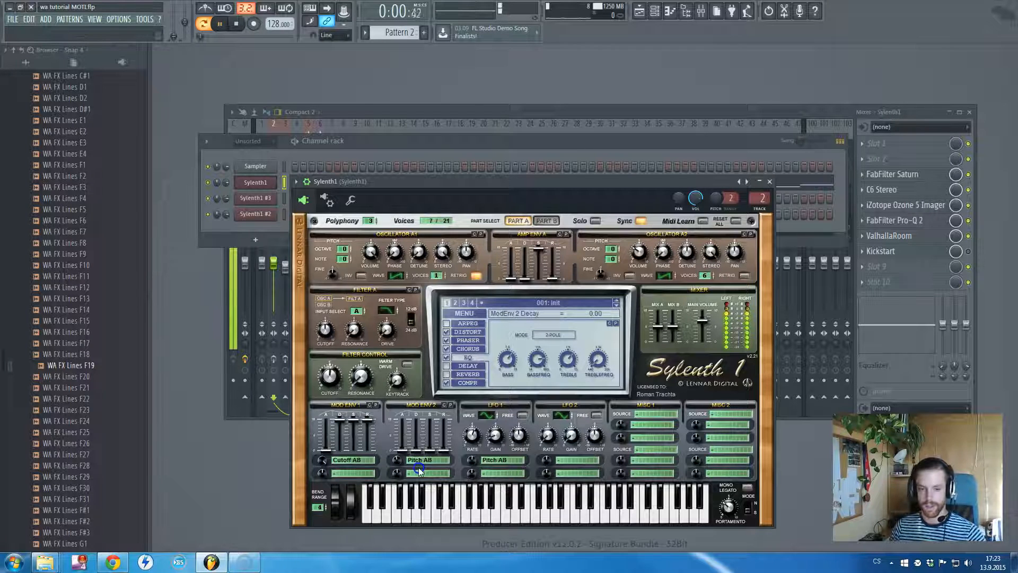
pyautogui.moveTo(418, 456); pyautogui.dragTo(419, 448)
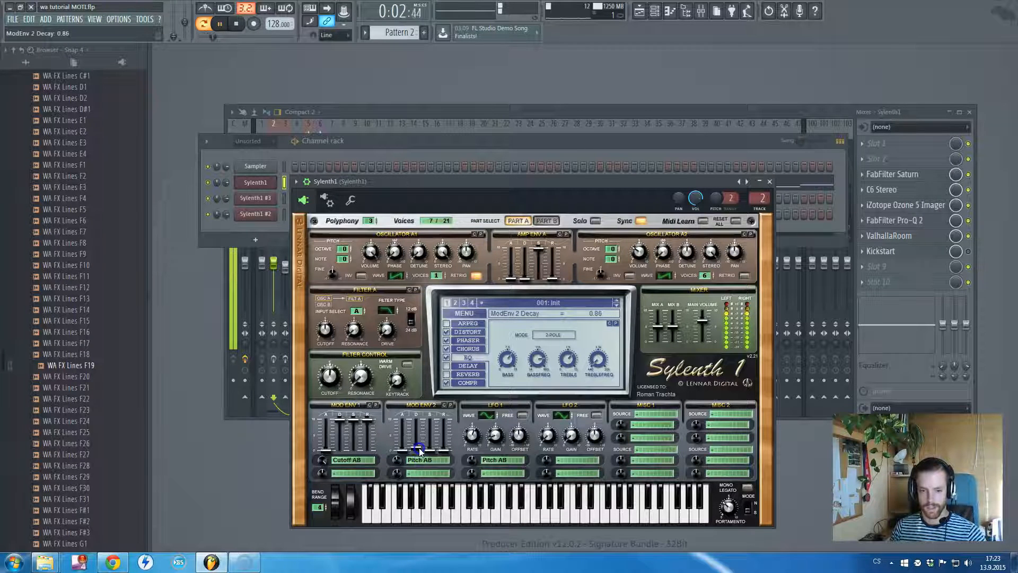
pyautogui.press('space')
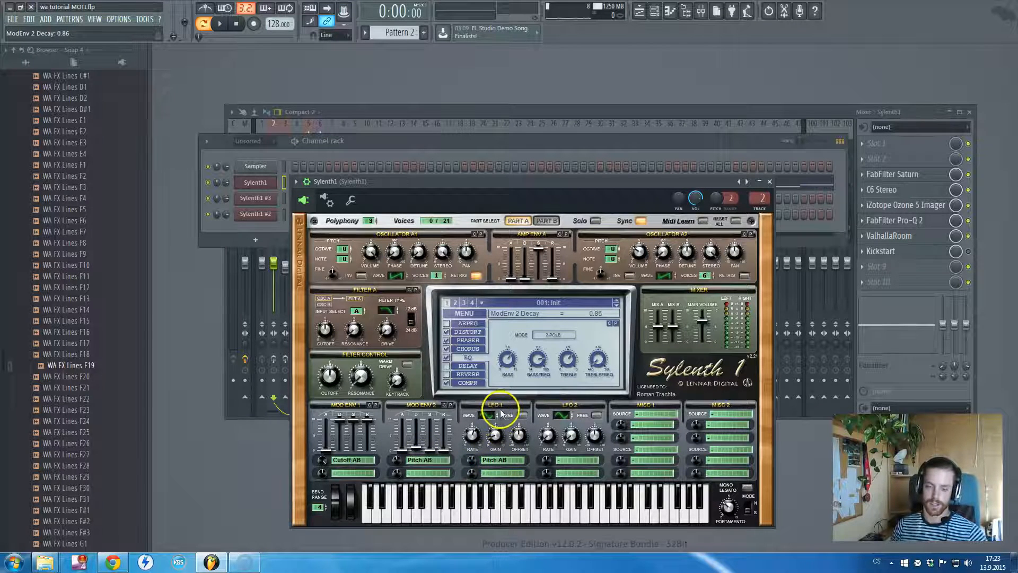
# Check LFO 1's 1/16D rate and set its gain to 0.86 while auditioning Pattern 2
pyautogui.click(473, 438)
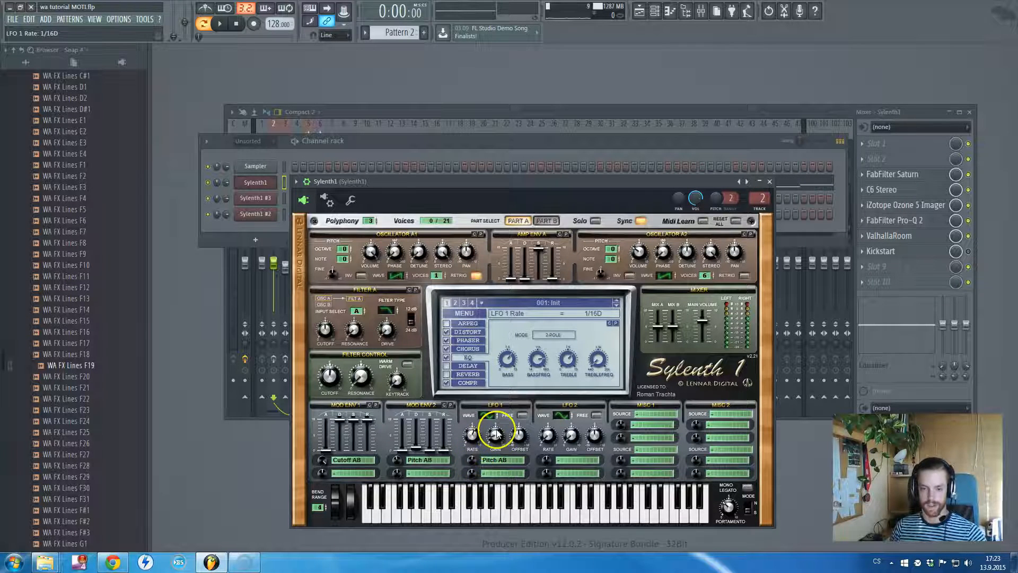
pyautogui.press('space')
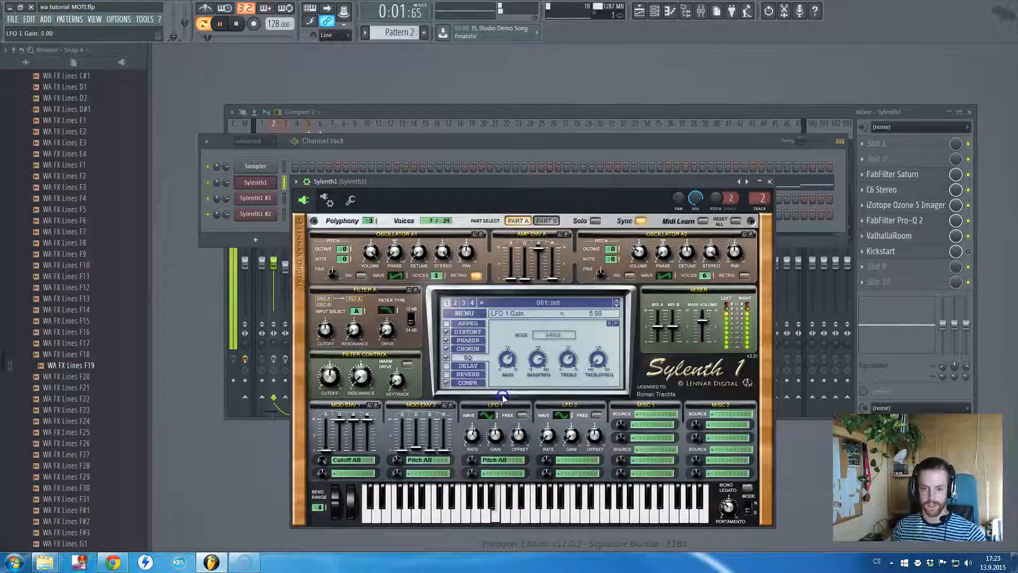
pyautogui.moveTo(497, 436)
pyautogui.mouseDown()
pyautogui.moveTo(504, 466)
pyautogui.moveTo(499, 431)
pyautogui.moveTo(500, 439)
pyautogui.mouseUp()
pyautogui.press('space')
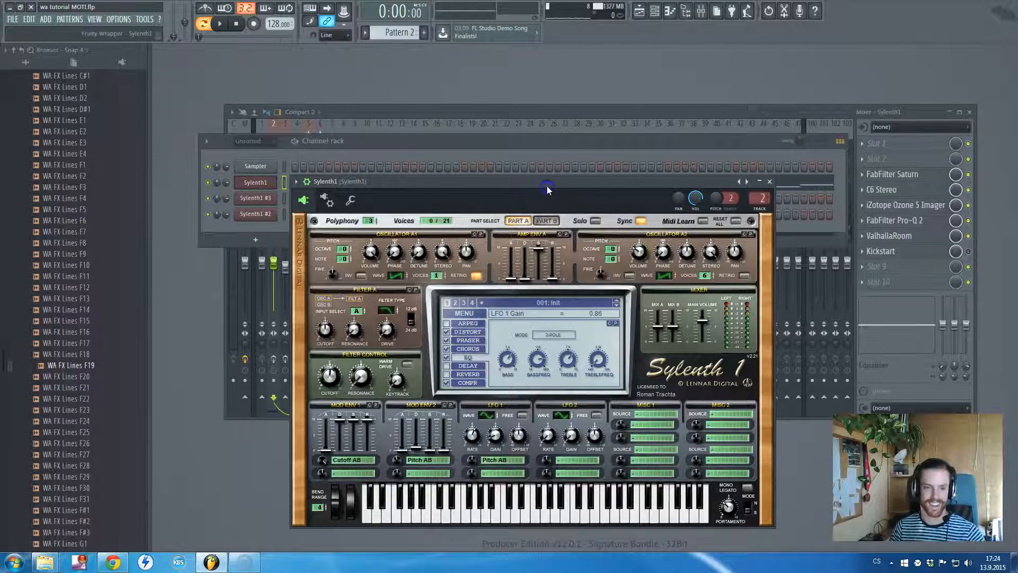
# Close the Sylenth1 plugin and audition Pattern 2 without the track's mixer effects
pyautogui.press('Escape')
pyautogui.click(514, 202)
pyautogui.press('space')
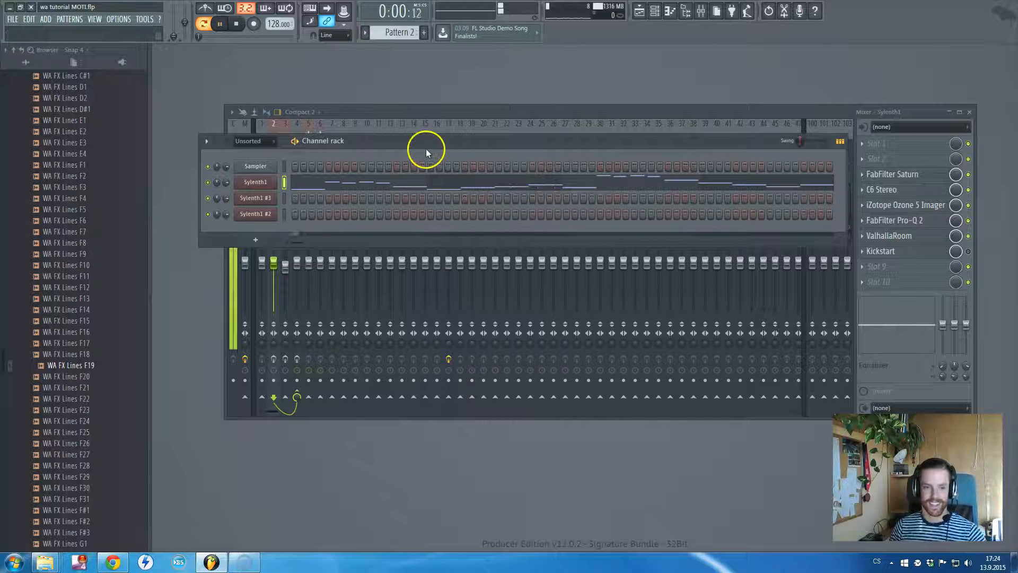
pyautogui.press('space')
# Enable the Sylenth1 mixer track's effect slots, then bypass ValhallaRoom, FabFilter Pro-Q 2, iZotope Ozone 5 Imager and C6 Stereo
pyautogui.click(274, 359)
pyautogui.click(969, 236)
pyautogui.click(969, 221)
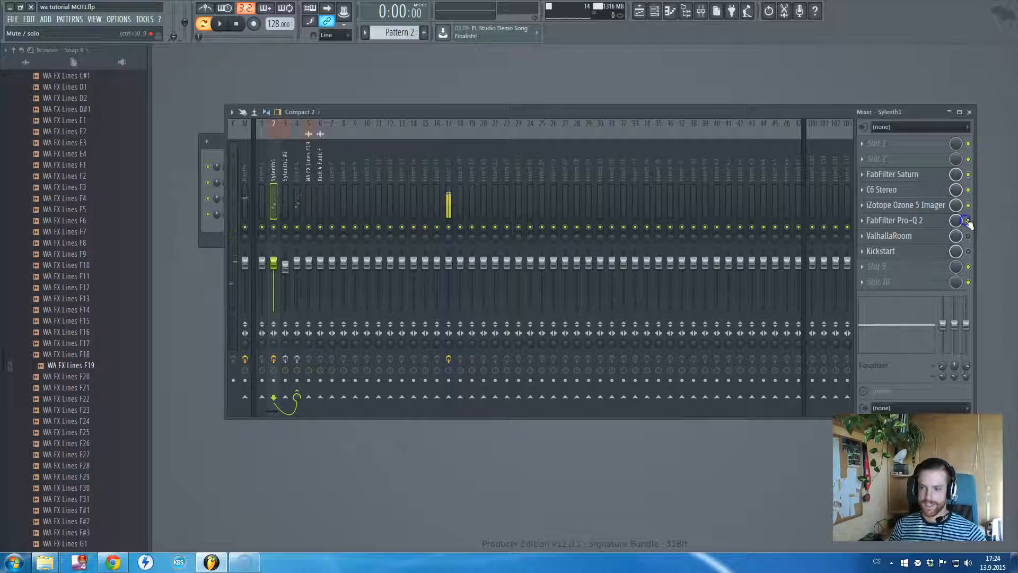
pyautogui.click(969, 205)
pyautogui.click(970, 191)
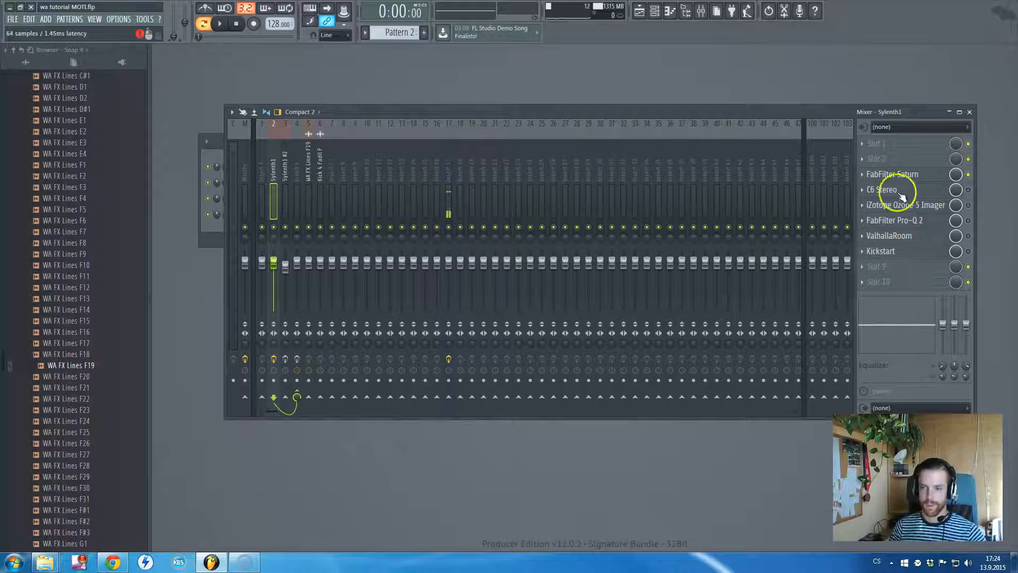
# Open FabFilter Saturn on the Sylenth1 track, view its band 2 Warm Tape settings and audition Pattern 2 through it
pyautogui.click(898, 174)
pyautogui.click(358, 174)
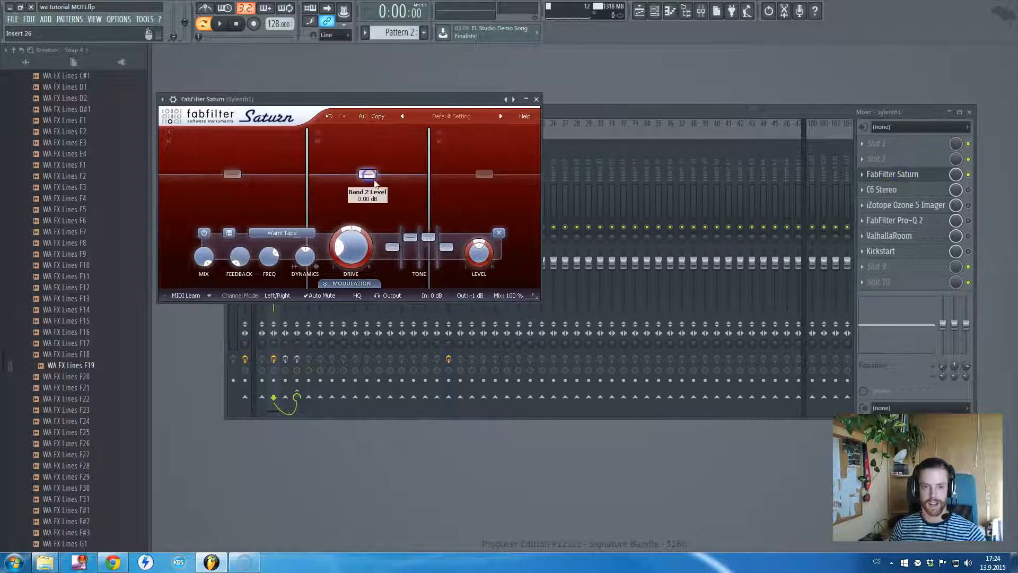
pyautogui.moveTo(435, 99); pyautogui.dragTo(573, 210)
pyautogui.press('space')
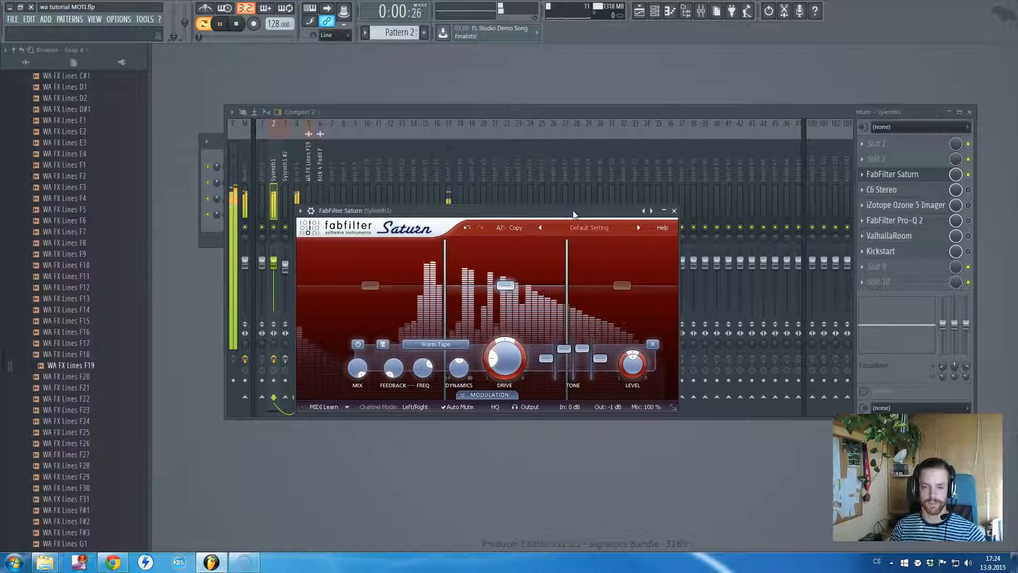
pyautogui.click(954, 174)
pyautogui.press('space')
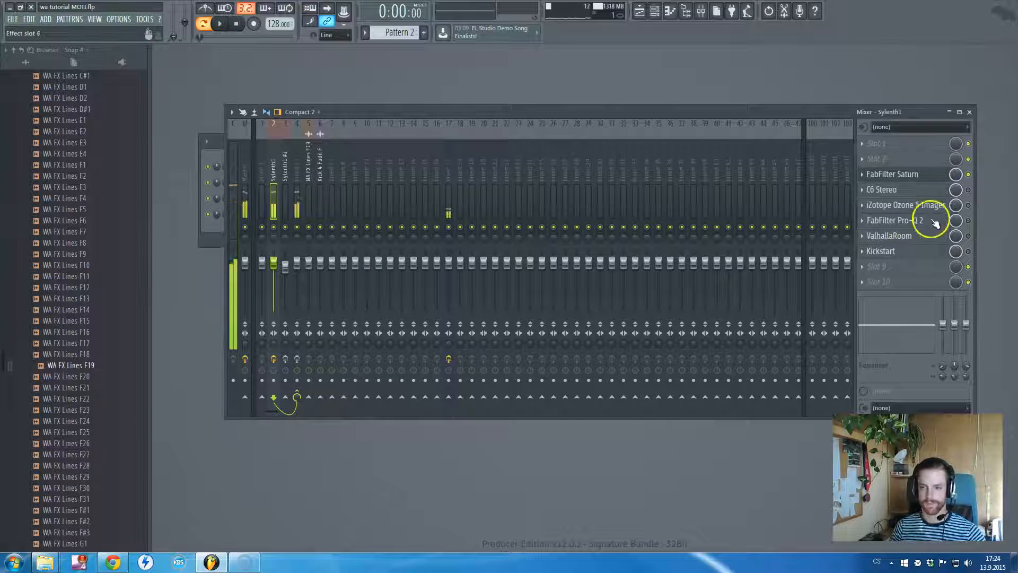
# Enable C6 Stereo on the Sylenth1 track, review its band settings and audition Pattern 2 through it
pyautogui.click(968, 190)
pyautogui.click(920, 194)
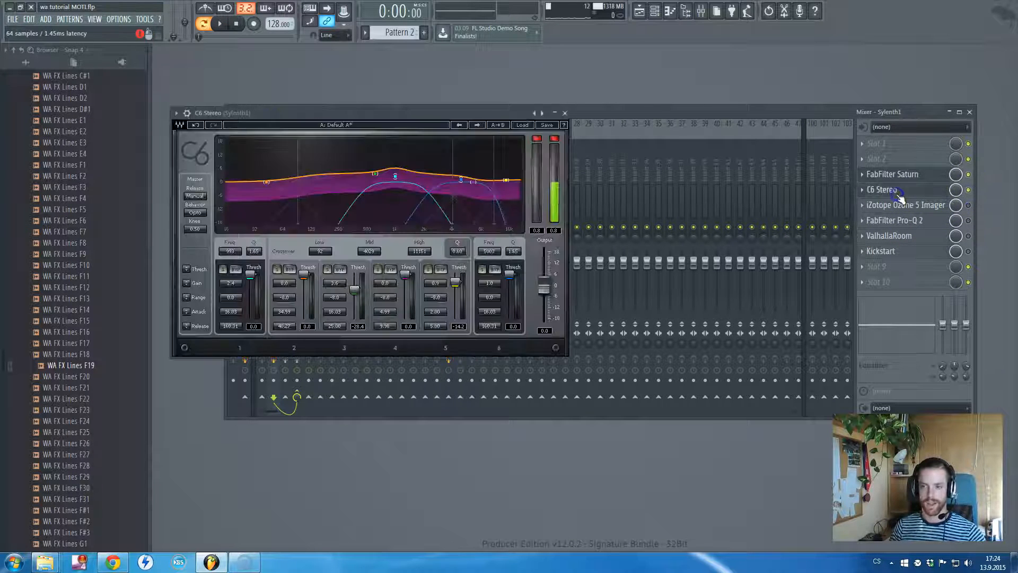
pyautogui.moveTo(487, 110); pyautogui.dragTo(651, 170)
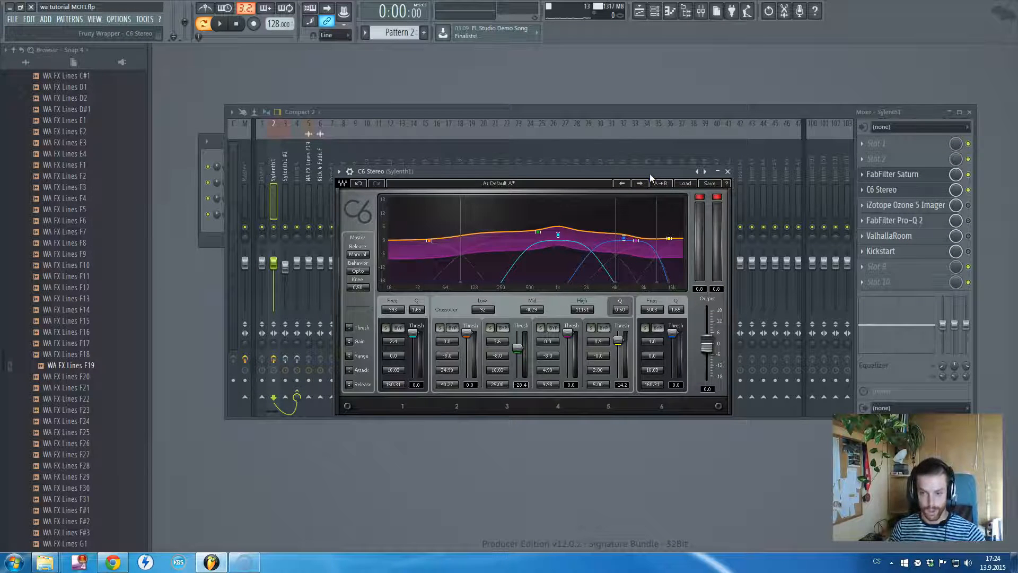
pyautogui.click(651, 182)
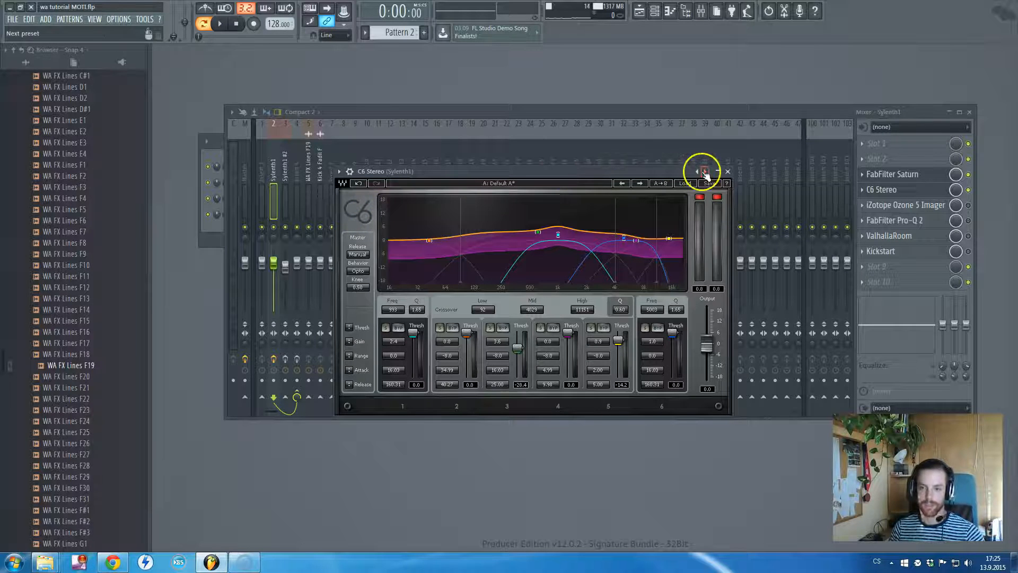
pyautogui.press('space')
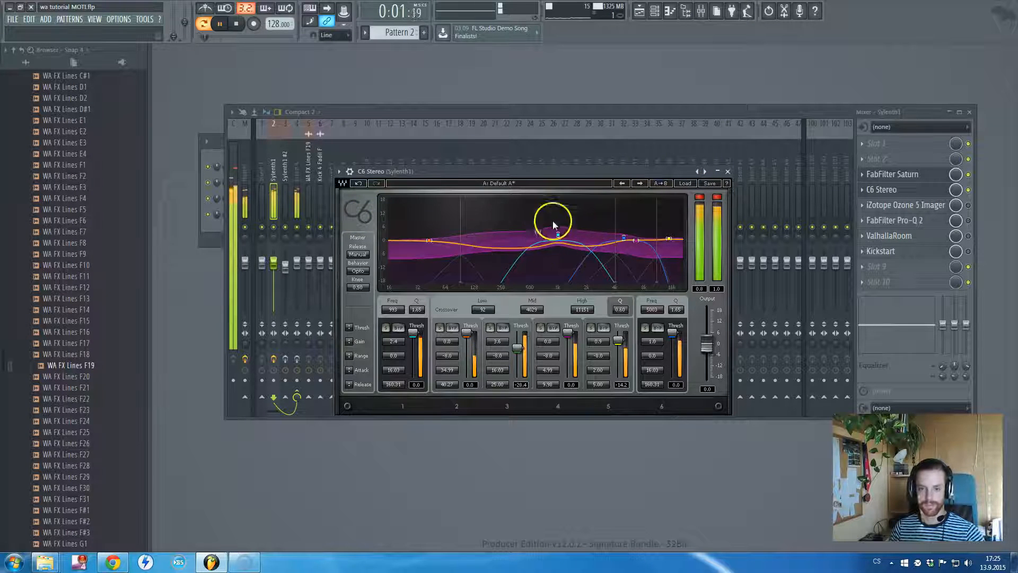
pyautogui.press('space')
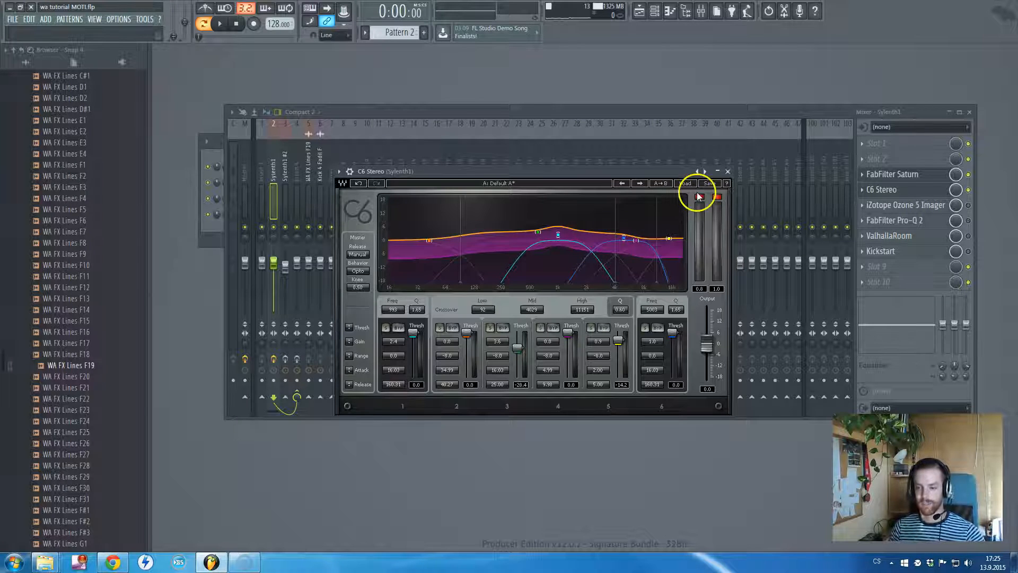
pyautogui.click(727, 172)
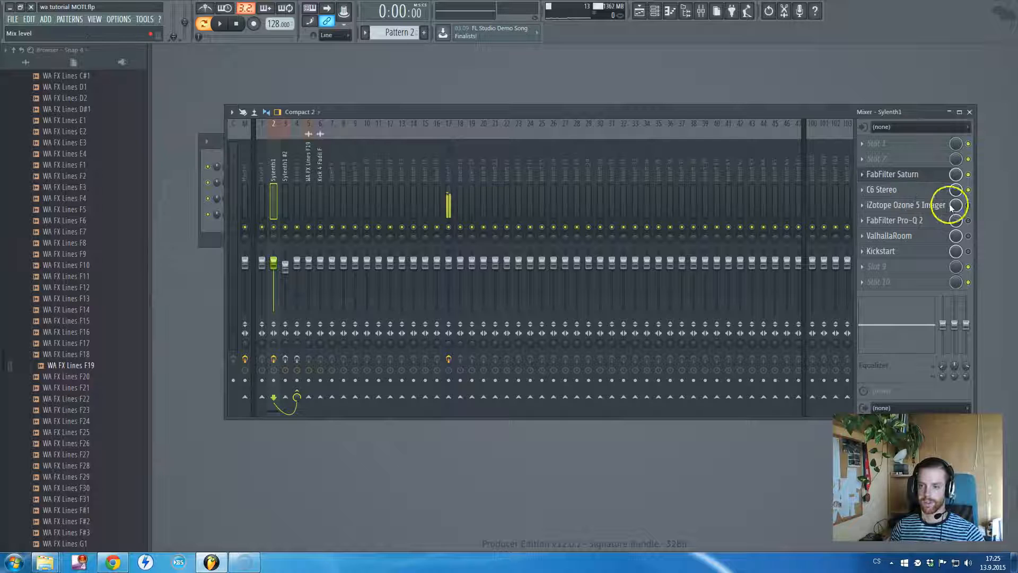
# Enable iZotope Ozone 5 Imager on the Sylenth1 track, review its four band widths and audition Pattern 2 through it
pyautogui.click(925, 208)
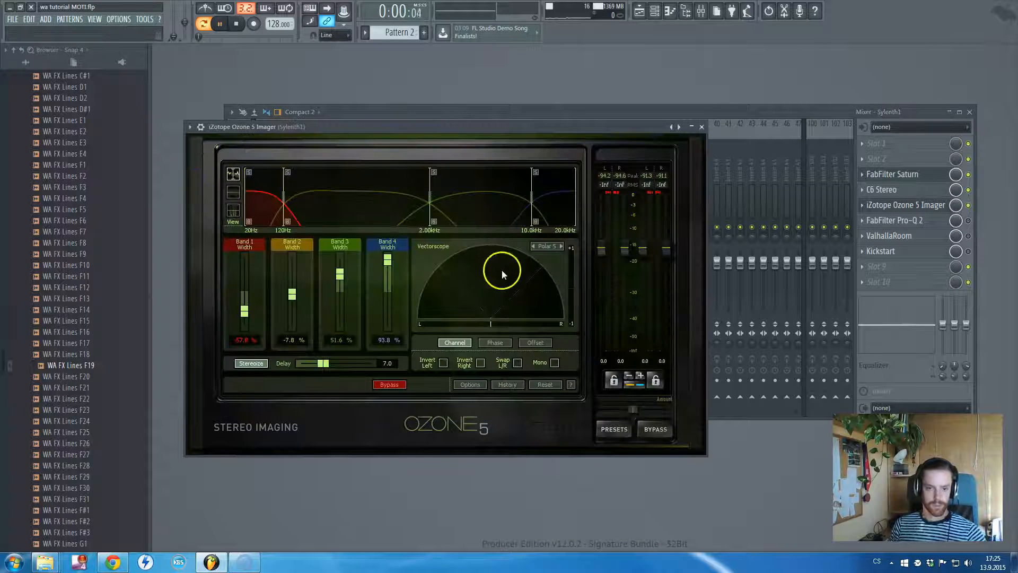
pyautogui.press('space')
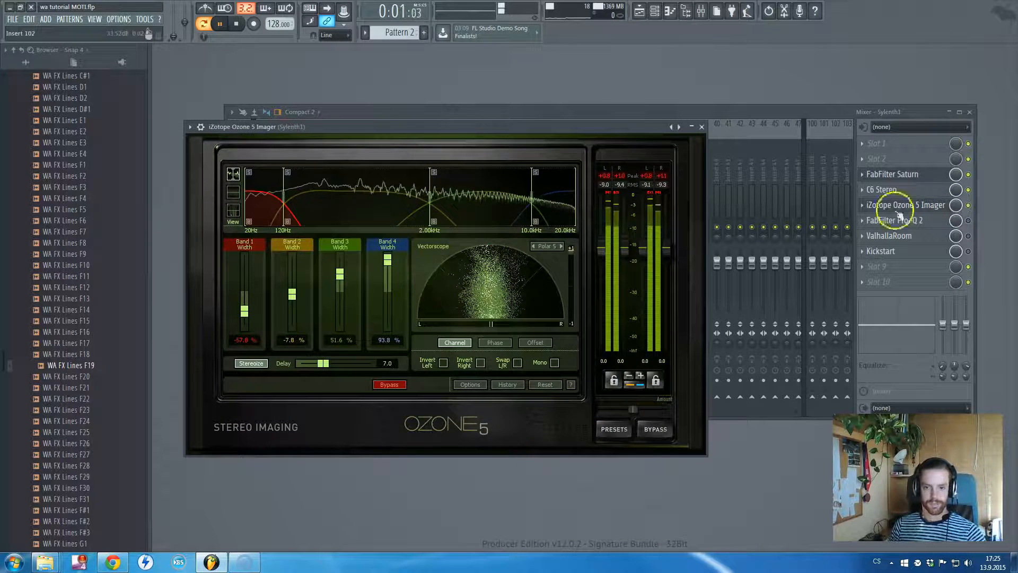
pyautogui.click(970, 209)
pyautogui.click(195, 177)
pyautogui.click(701, 128)
pyautogui.press('space')
# Enable FabFilter Pro-Q 2 on the Sylenth1 track and bring its EQ curve fully into view
pyautogui.click(933, 219)
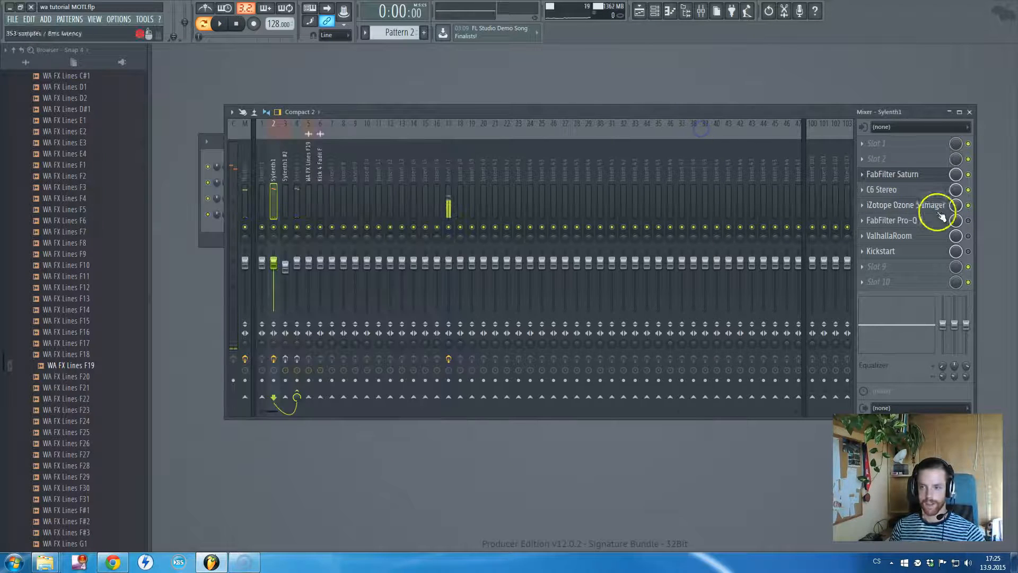
pyautogui.click(968, 221)
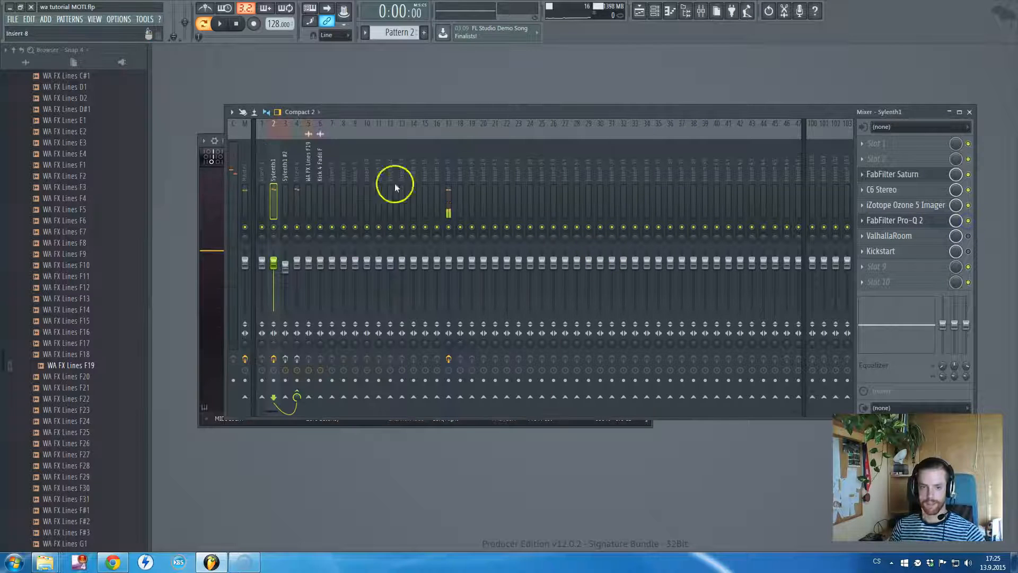
pyautogui.moveTo(457, 127); pyautogui.dragTo(276, 163)
pyautogui.click(197, 198)
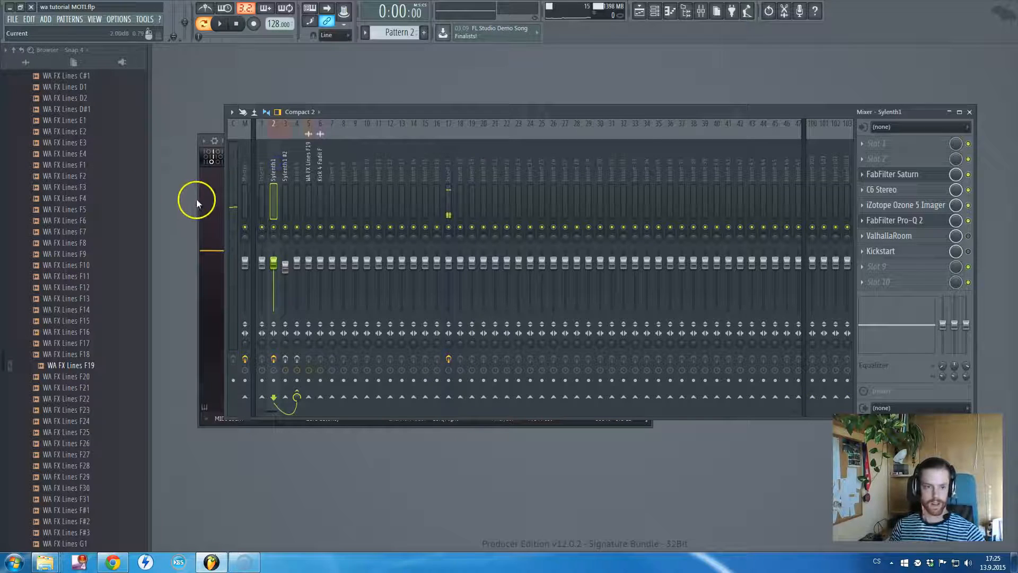
pyautogui.moveTo(421, 137); pyautogui.dragTo(400, 189)
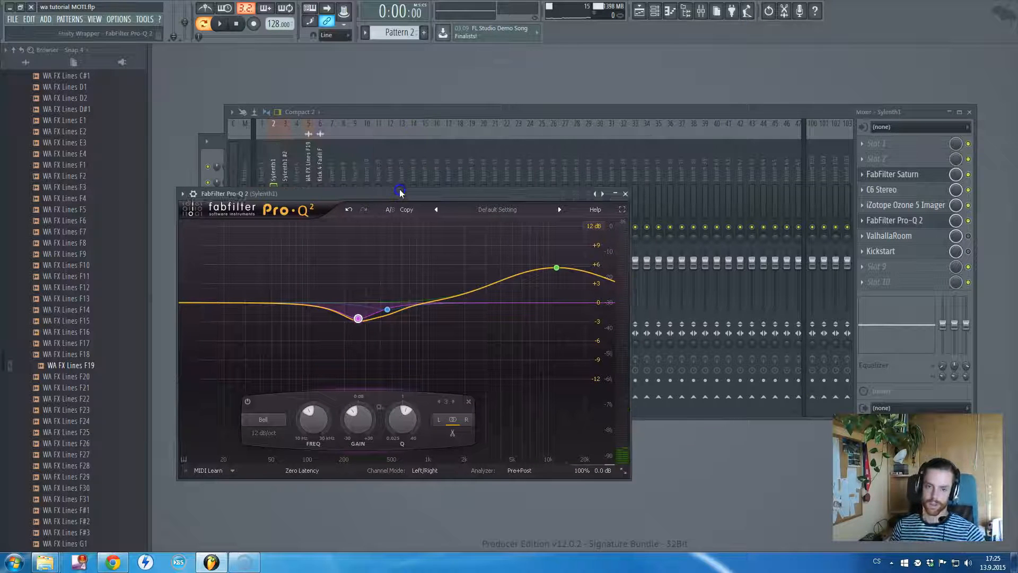
# Slightly lower Pro-Q 2's high-frequency boost band and audition Pattern 2 with the EQ
pyautogui.click(556, 270)
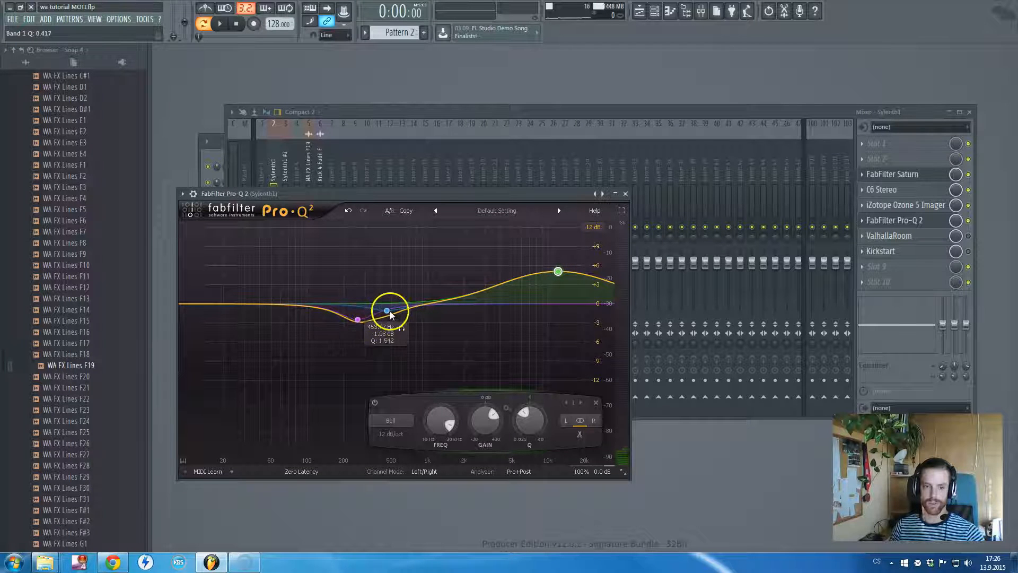
pyautogui.press('space')
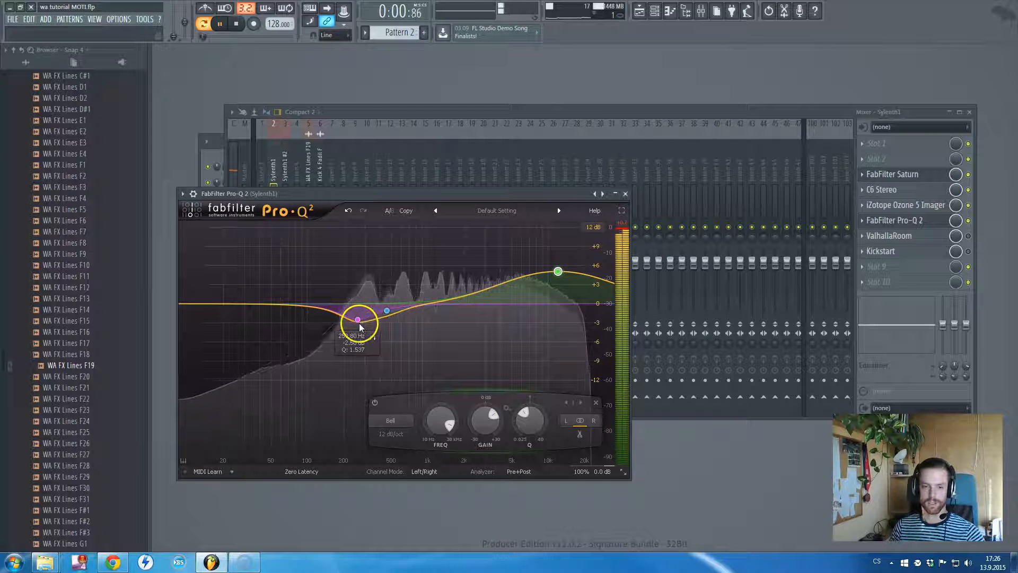
pyautogui.click(968, 220)
pyautogui.press('space')
# Enable ValhallaRoom on the Sylenth1 track, look over its reverb settings and close the open effect windows
pyautogui.click(968, 236)
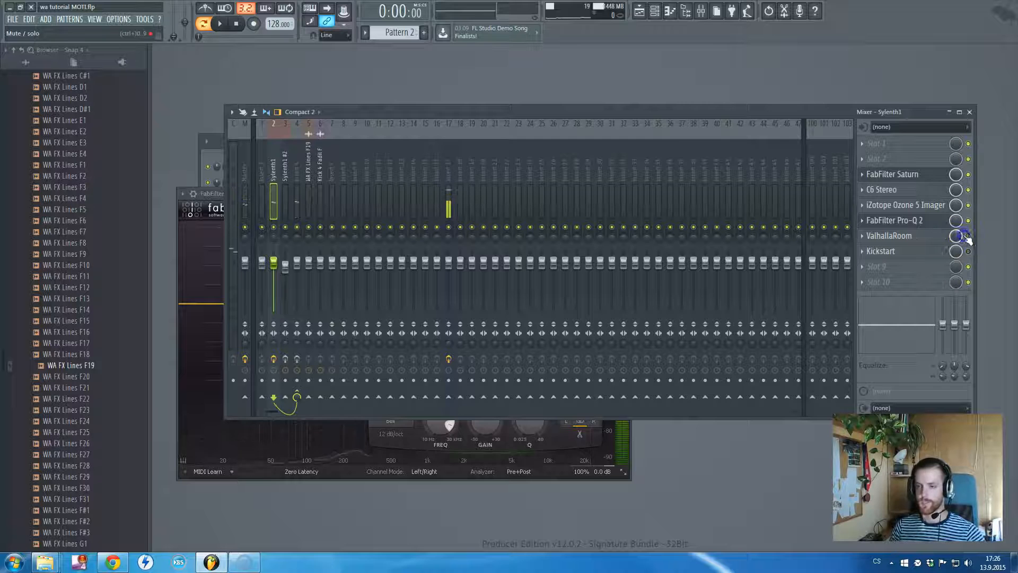
pyautogui.click(923, 239)
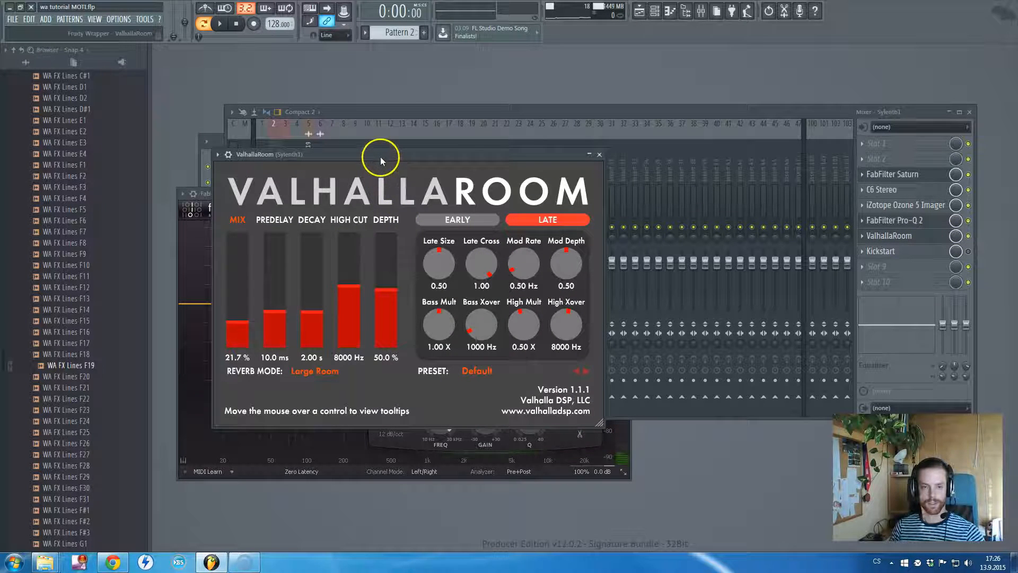
pyautogui.press('Escape')
pyautogui.press('Escape')
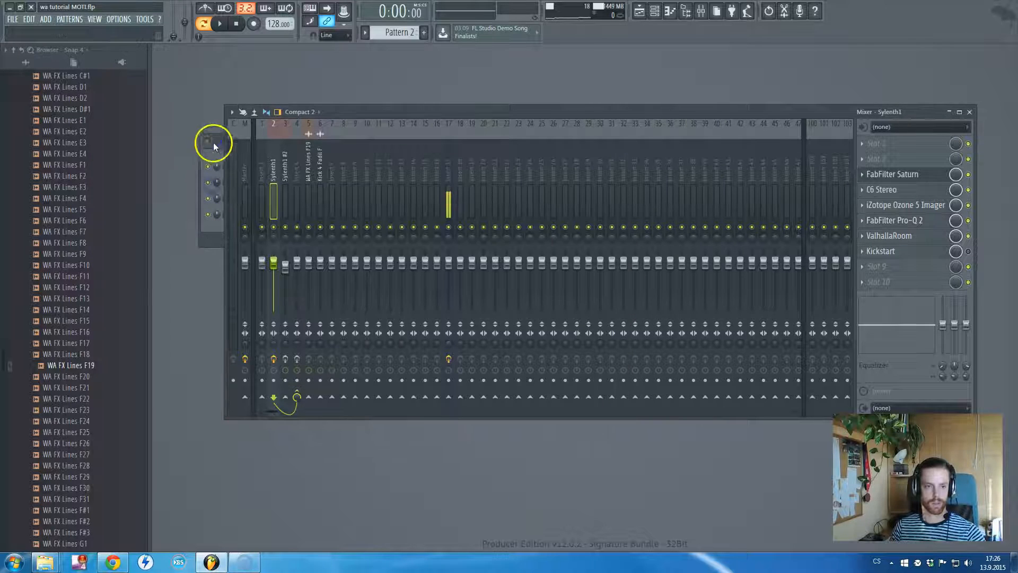
pyautogui.click(212, 142)
pyautogui.click(619, 110)
# Play Pattern 2 and compare it with Kickstart and with the Sylenth1 track's whole effects chain on and off
pyautogui.press('space')
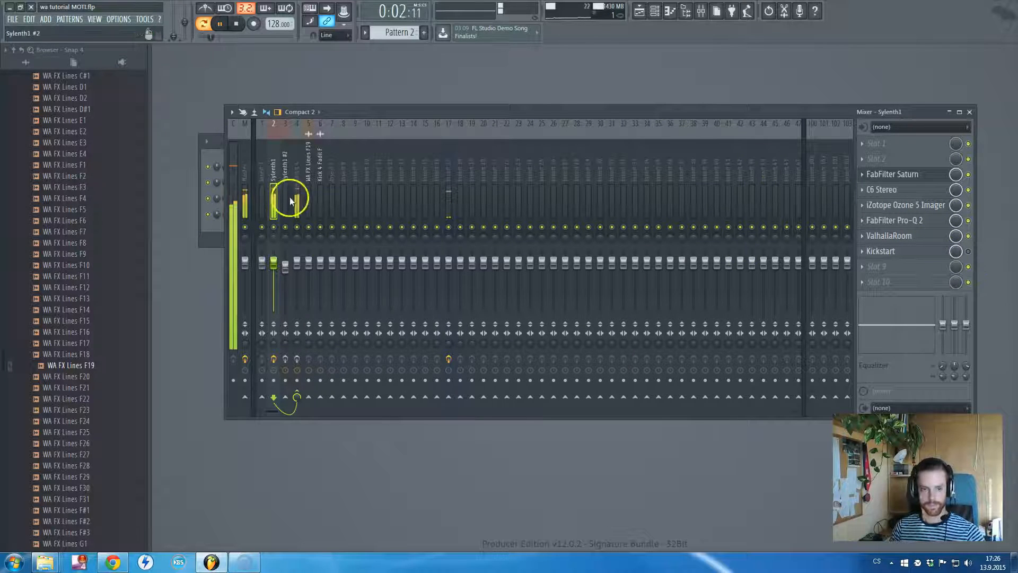
pyautogui.click(968, 251)
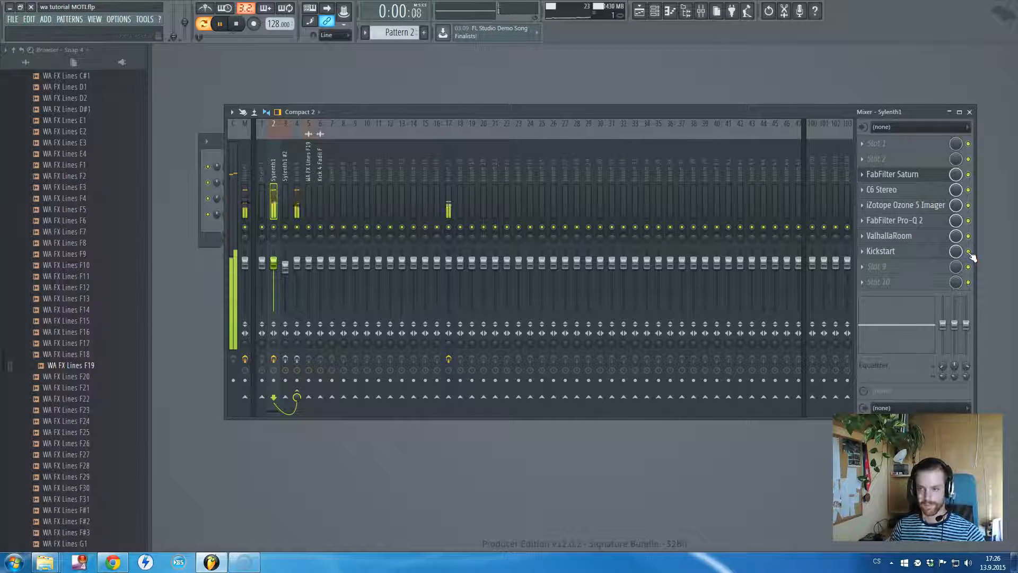
pyautogui.click(276, 369)
pyautogui.click(276, 361)
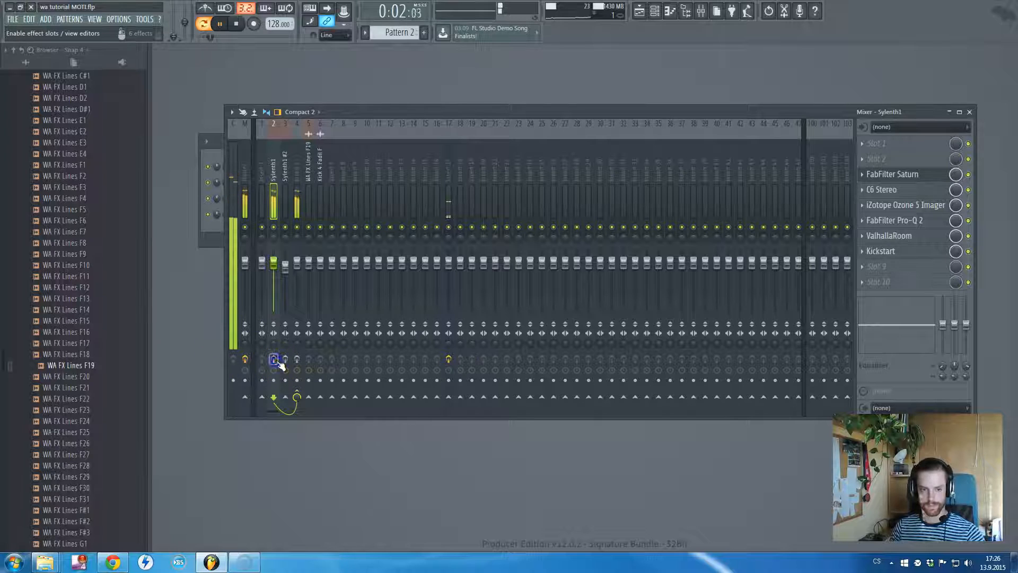
pyautogui.click(276, 360)
pyautogui.click(968, 251)
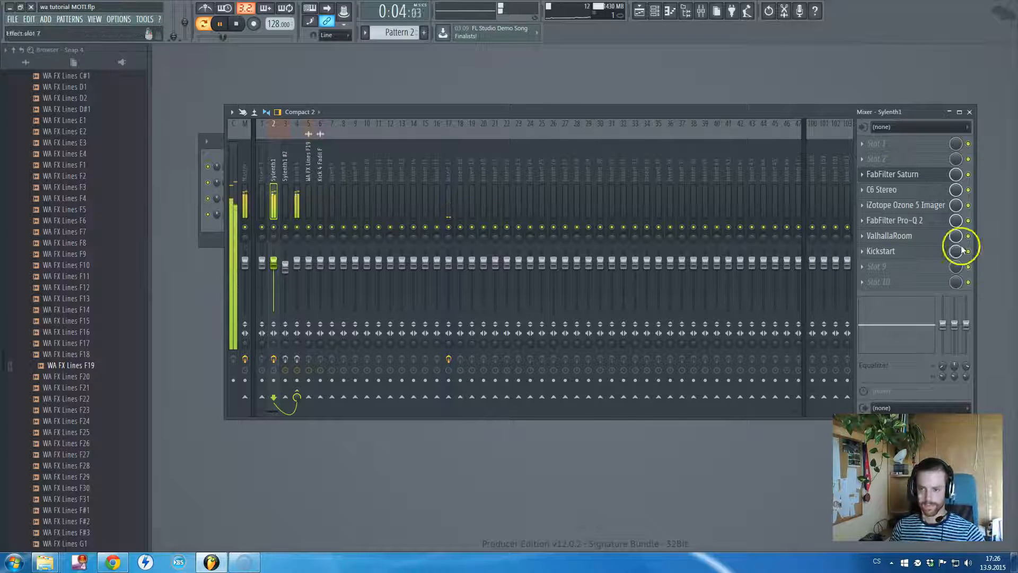
pyautogui.press('space')
# Select mixer Insert 4 and open its SSLComp Stereo compressor to view the settings
pyautogui.click(282, 164)
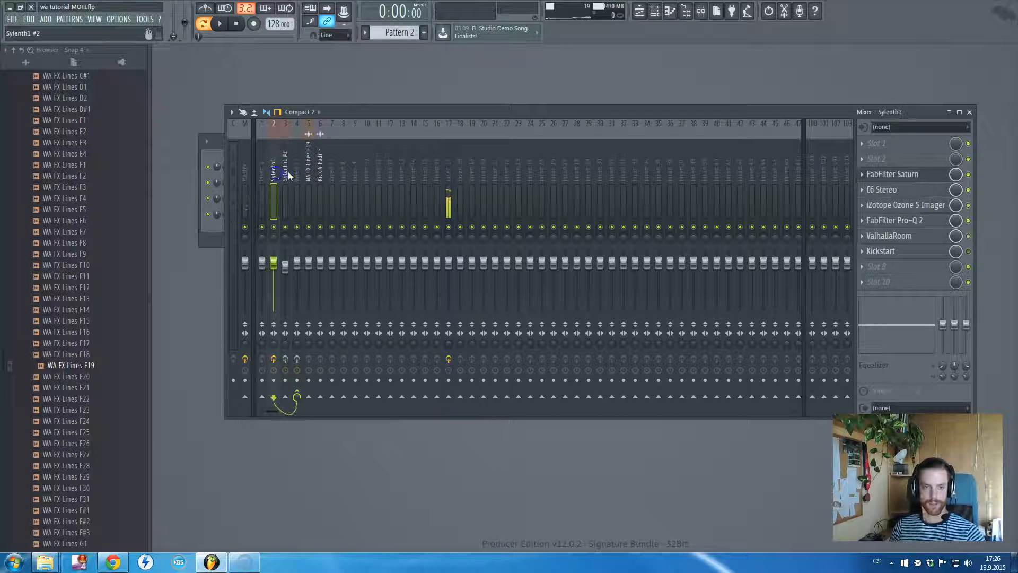
pyautogui.click(293, 171)
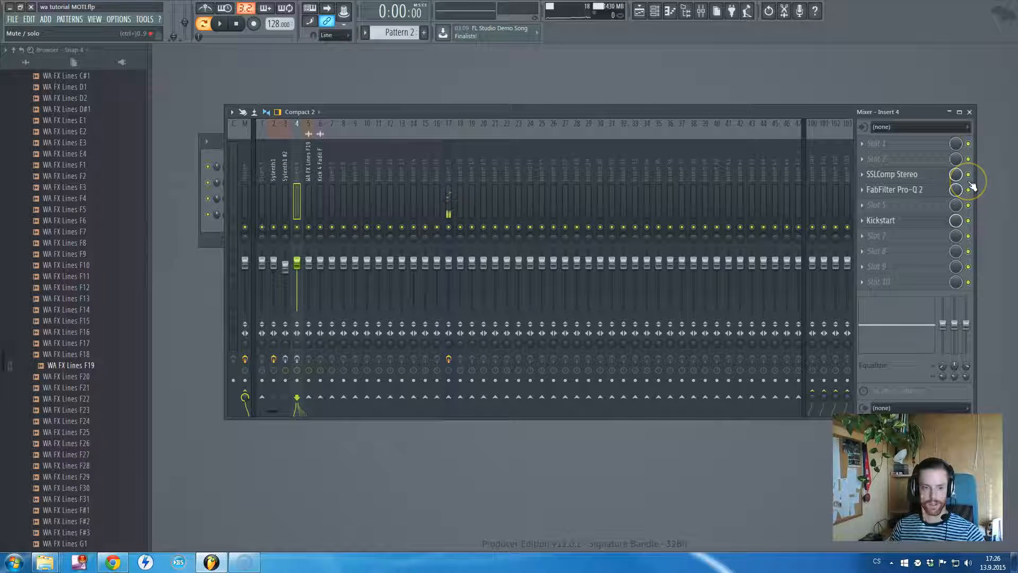
pyautogui.click(900, 171)
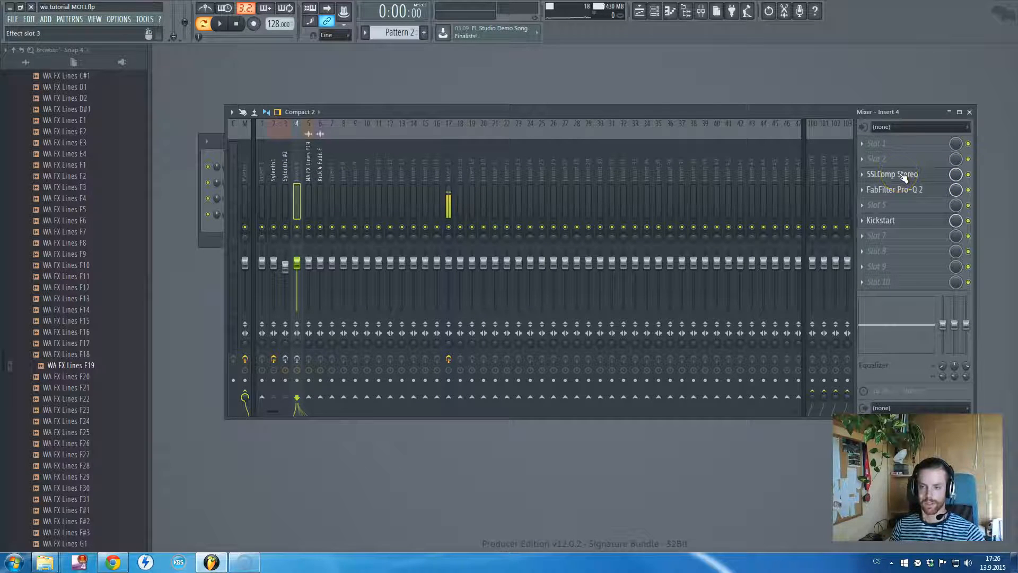
pyautogui.click(417, 187)
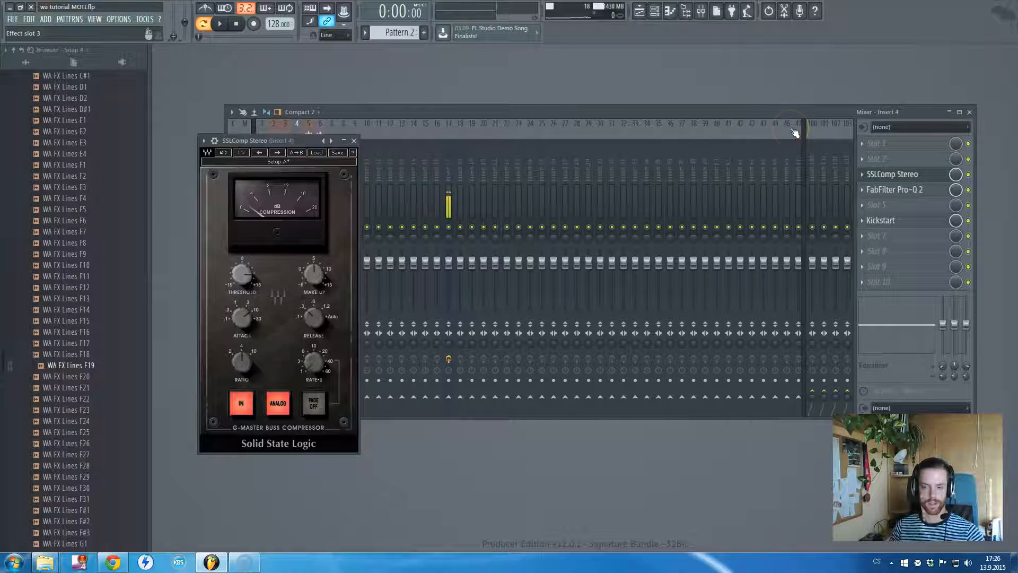
pyautogui.moveTo(311, 141); pyautogui.dragTo(557, 162)
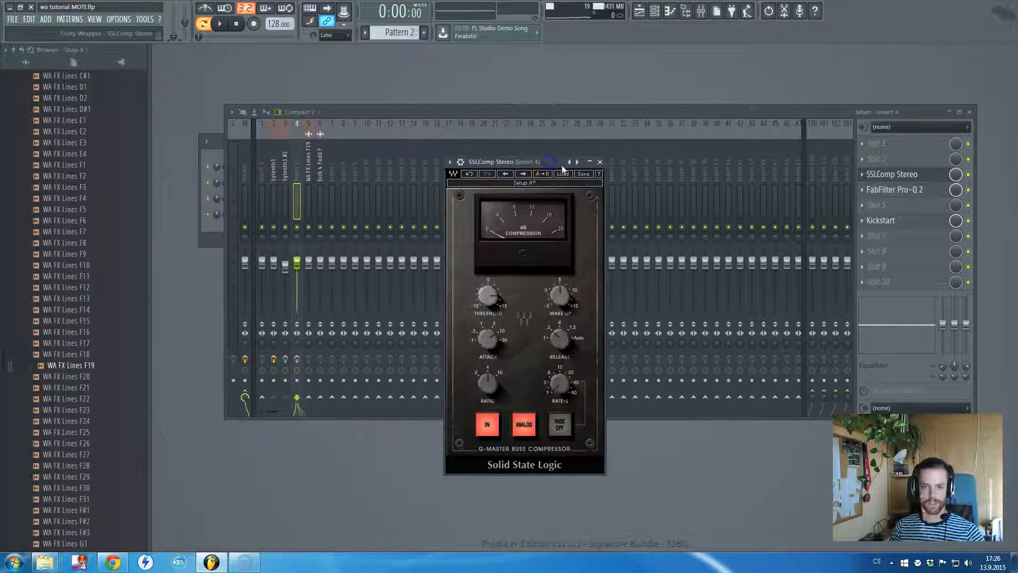
# Close the compressor on Insert 4 and look over the same track's FabFilter Pro-Q 2 settings
pyautogui.click(603, 163)
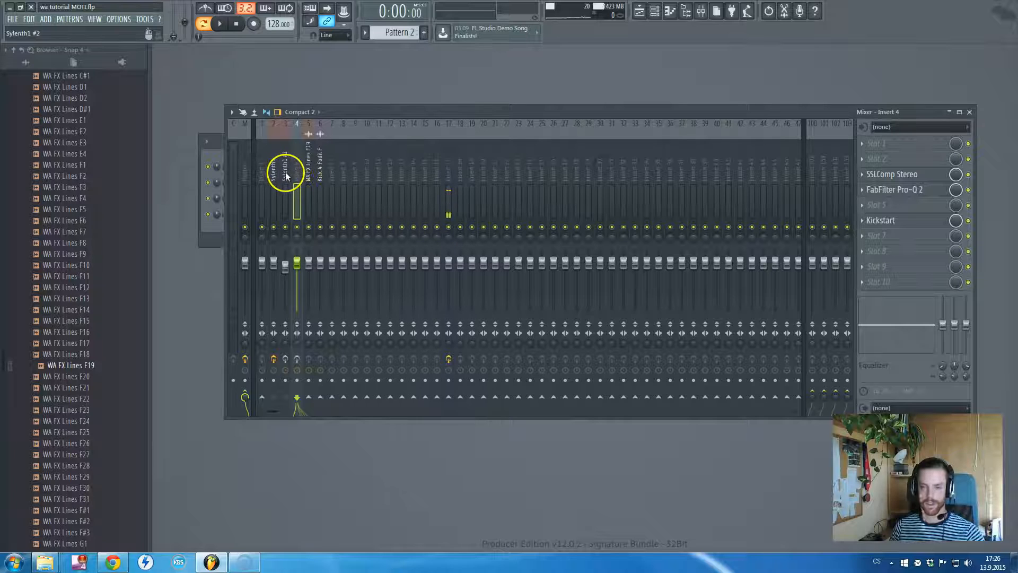
pyautogui.click(933, 191)
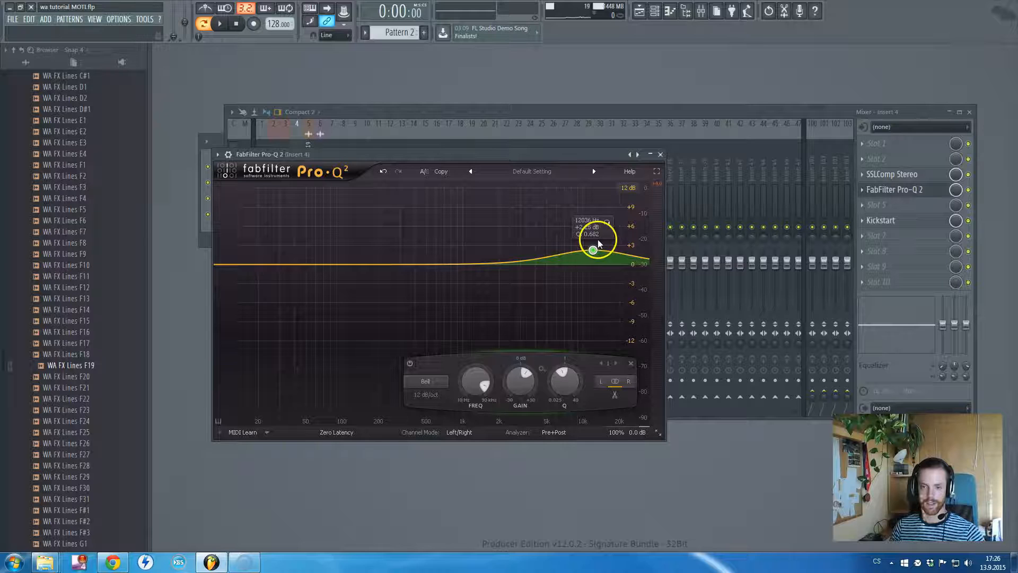
pyautogui.click(660, 154)
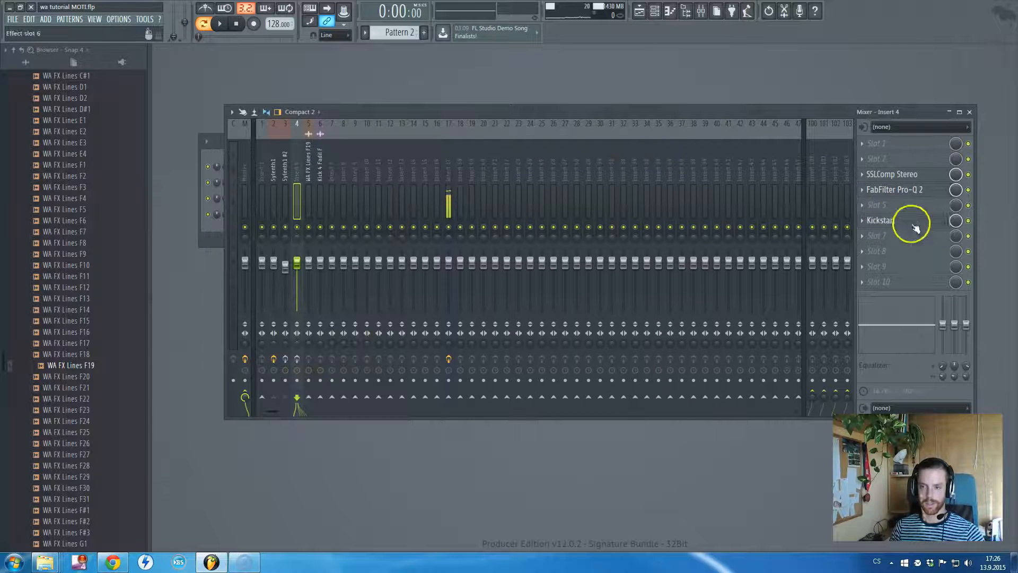
# Check the Sylenth1 and Sylenth1 #2 tracks' effect chains and open the Sylenth1 #2 instrument from the channel rack
pyautogui.click(273, 172)
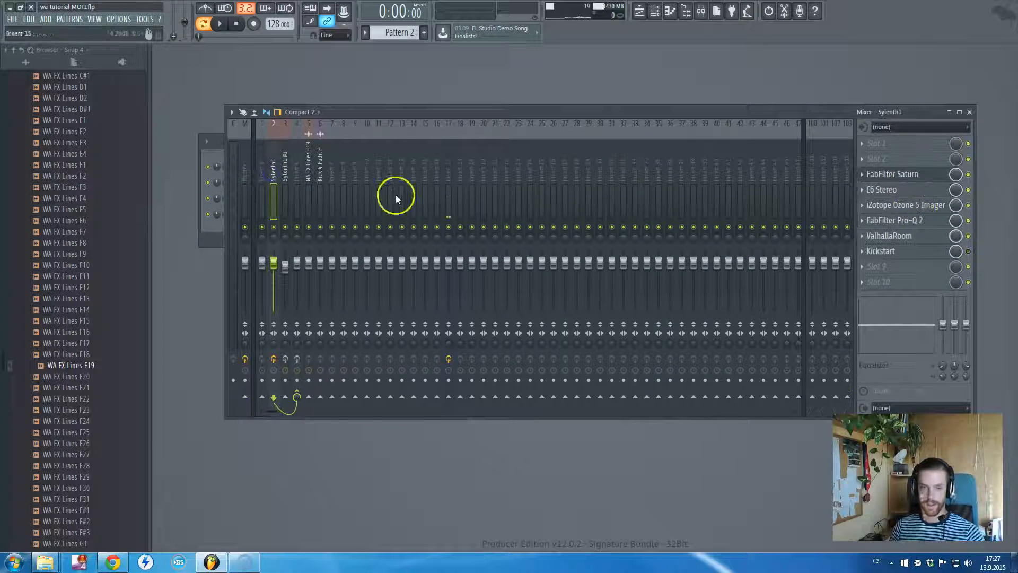
pyautogui.click(285, 175)
pyautogui.click(196, 173)
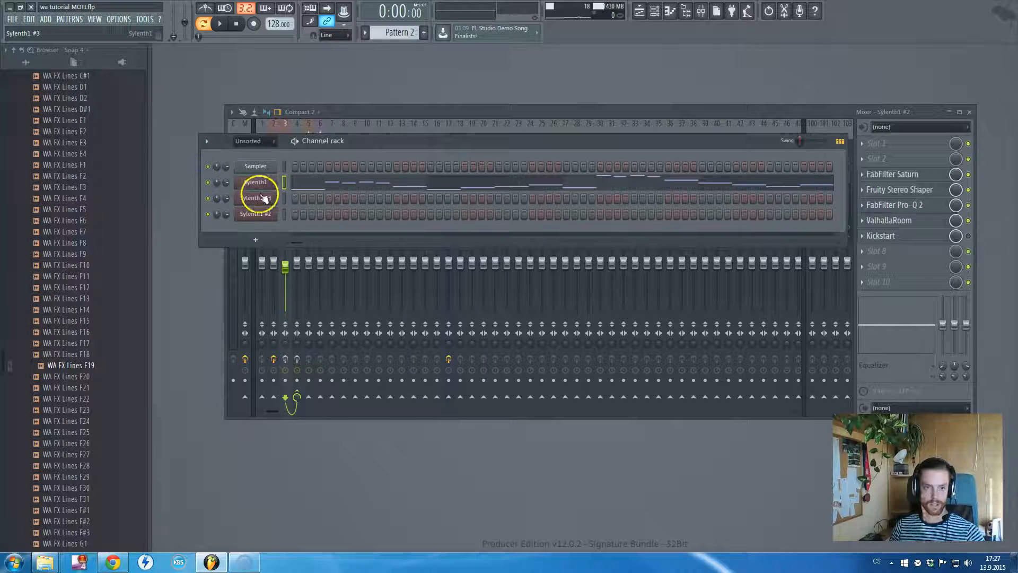
pyautogui.click(264, 212)
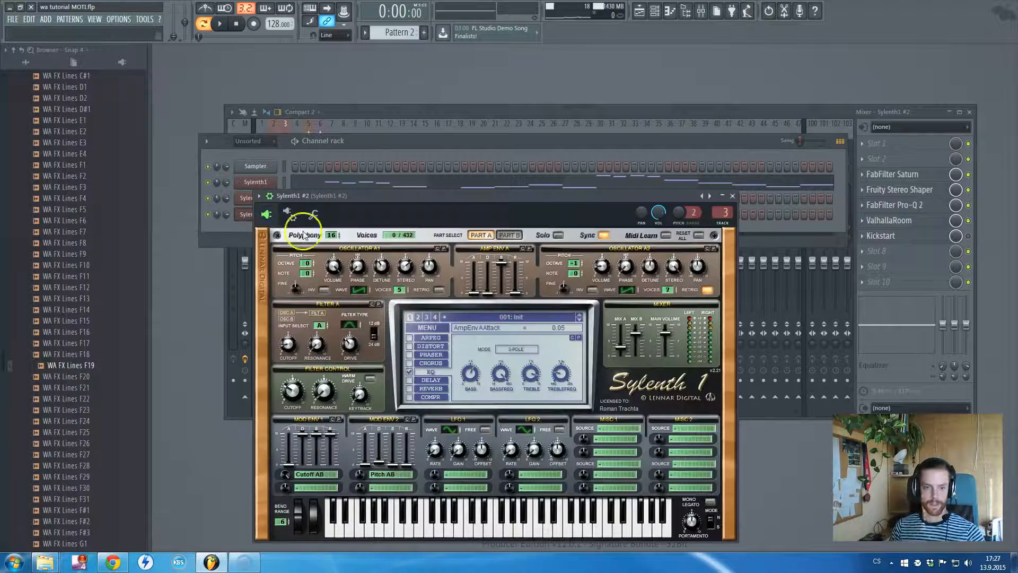
pyautogui.moveTo(447, 204); pyautogui.dragTo(453, 189)
# Switch to Pattern 3 and place the Sylenth1 #2 instrument window in front of the mixer
pyautogui.click(610, 73)
pyautogui.scroll(1, 393, 33)
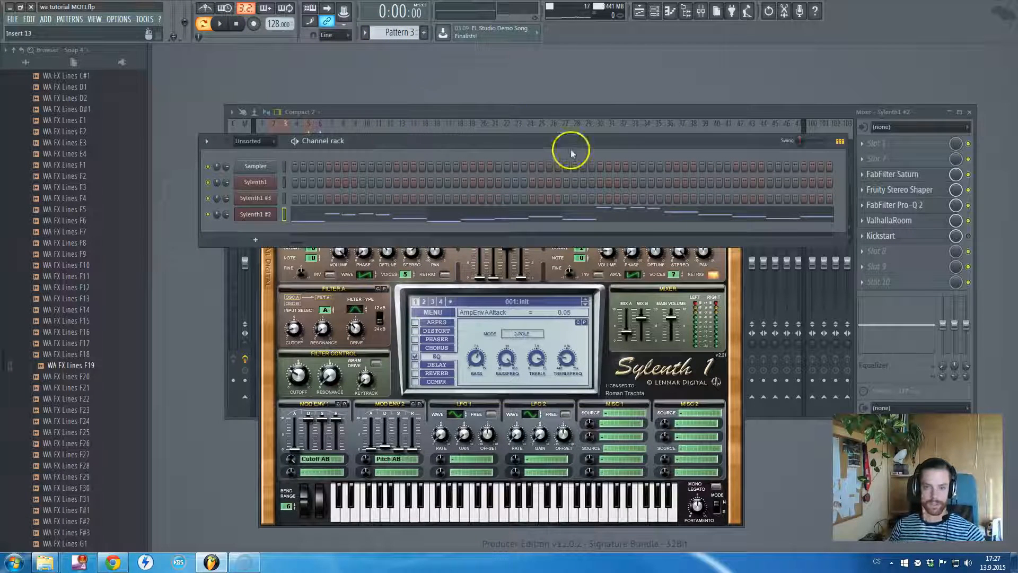
pyautogui.click(669, 111)
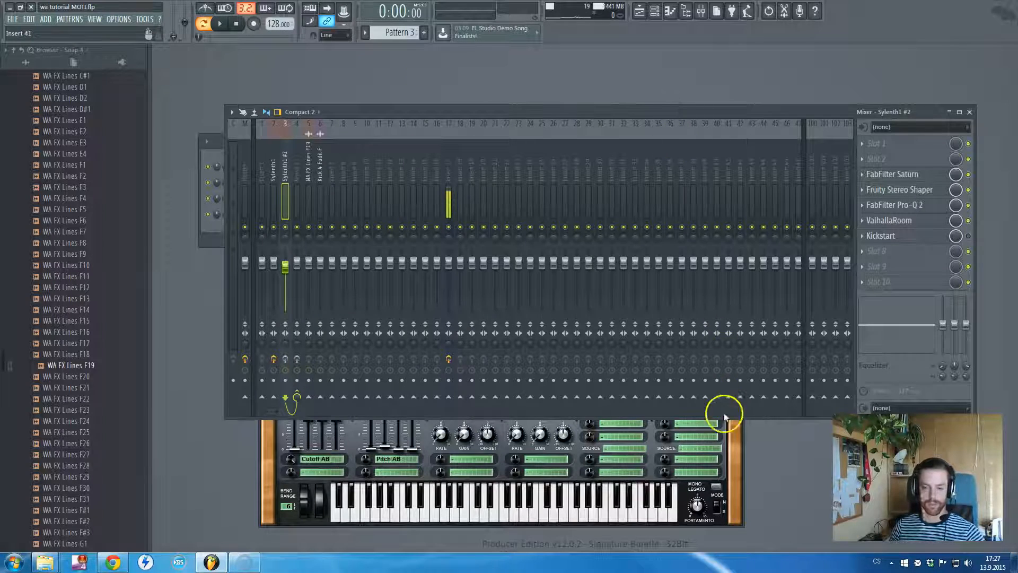
pyautogui.click(737, 429)
pyautogui.moveTo(567, 183); pyautogui.dragTo(641, 172)
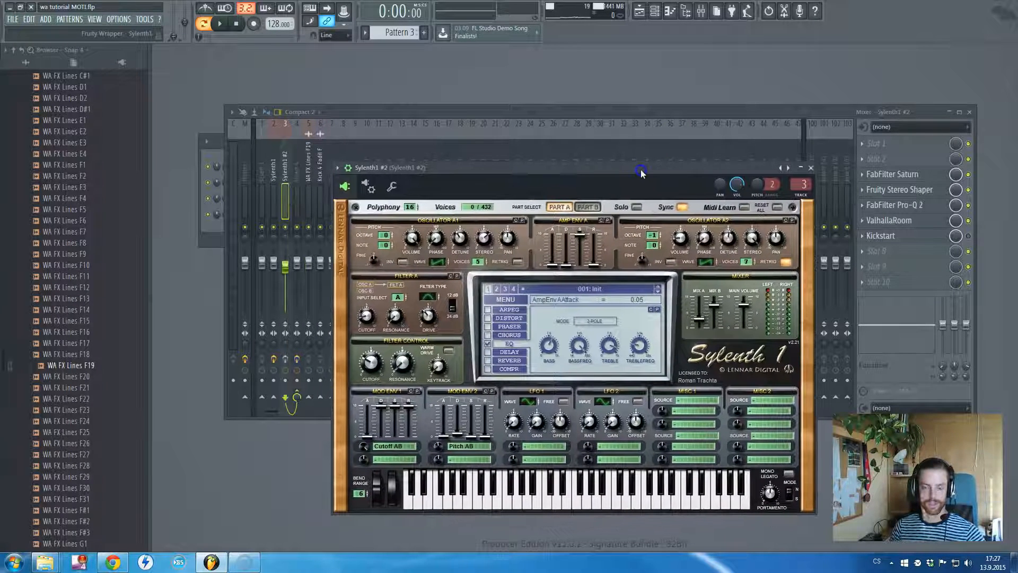
# Play Pattern 3 and enable the Sylenth1 #2 mixer track's effects chain during playback
pyautogui.press('space')
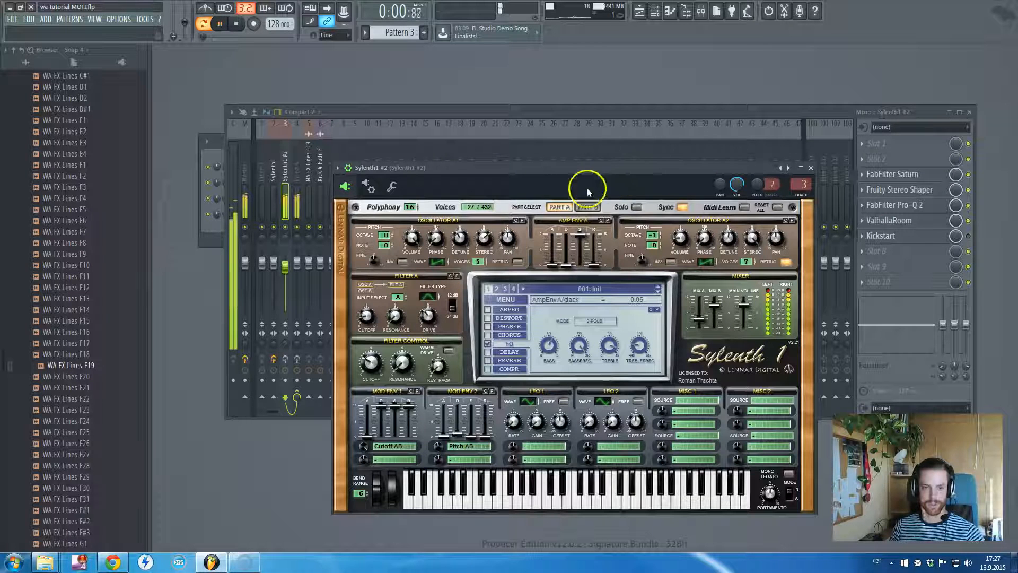
pyautogui.click(285, 359)
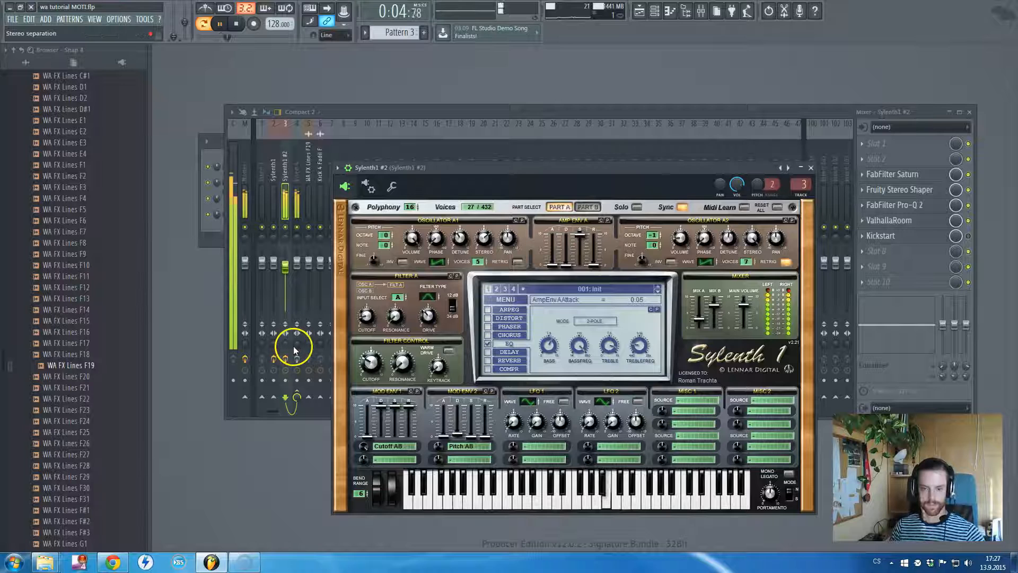
pyautogui.press('space')
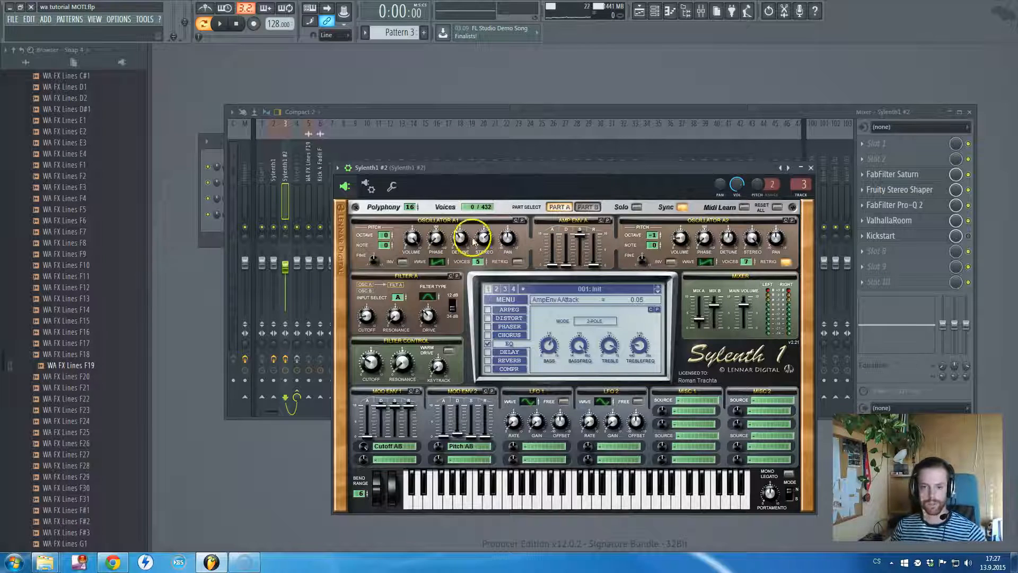
# Look over Sylenth1 #2's Part A and Part B oscillators, and compare Pattern 3 with Part A soloed and unsoloed
pyautogui.click(587, 207)
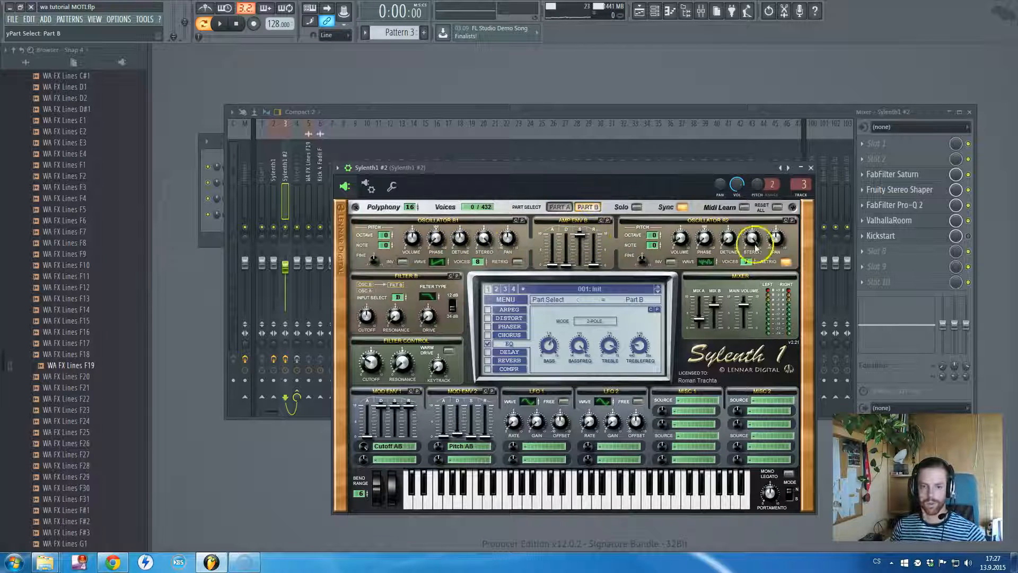
pyautogui.click(559, 207)
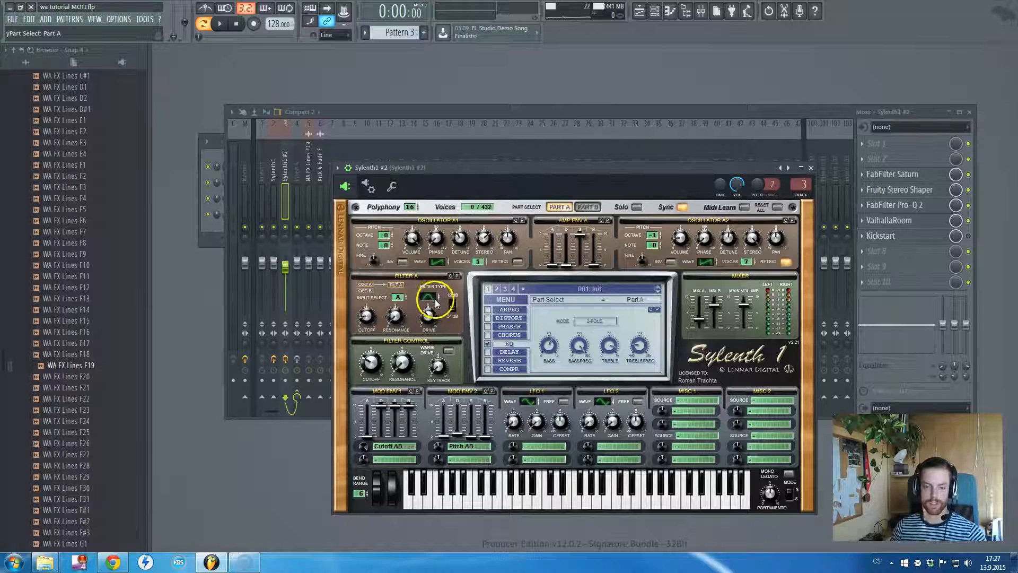
pyautogui.click(618, 207)
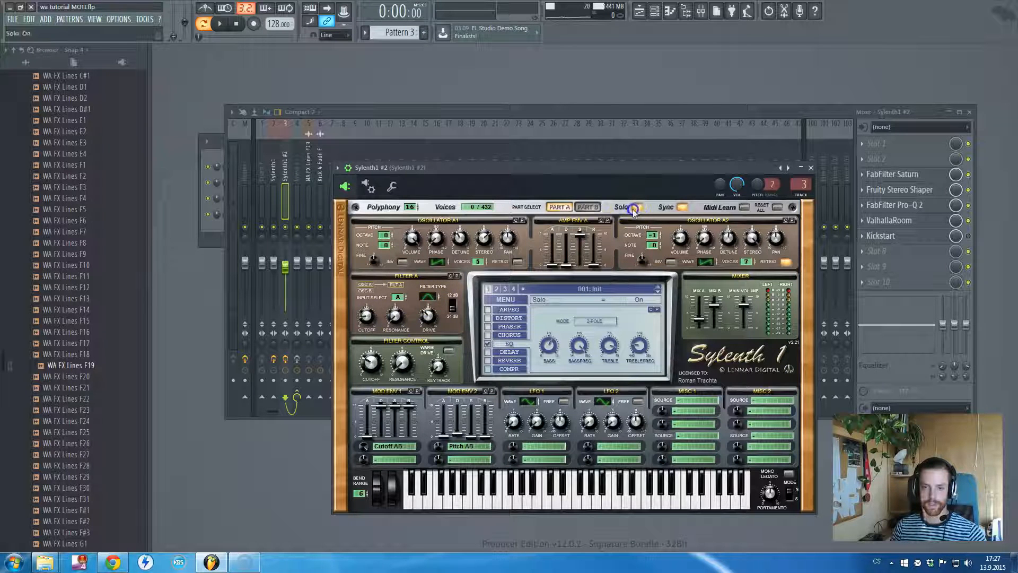
pyautogui.press('space')
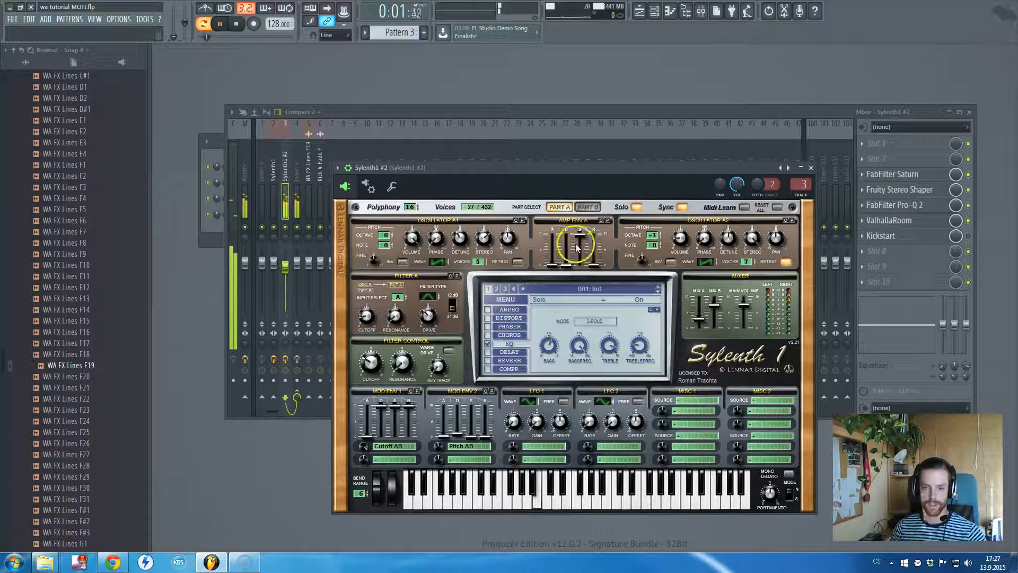
pyautogui.click(636, 207)
pyautogui.click(586, 207)
pyautogui.press('space')
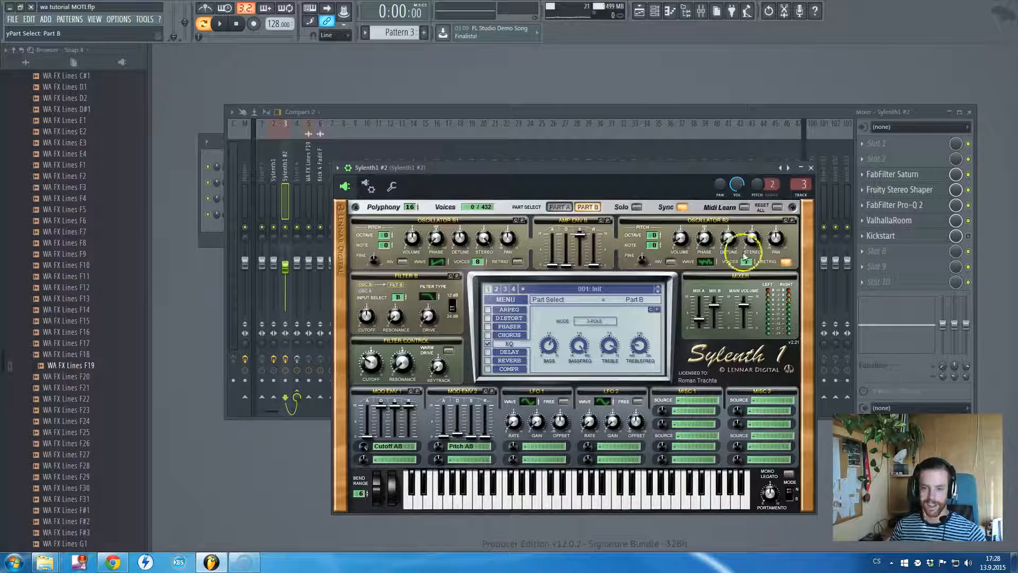
# Play Pattern 3 to compare the sound with Sylenth1 #2's internal EQ off and on
pyautogui.click(505, 346)
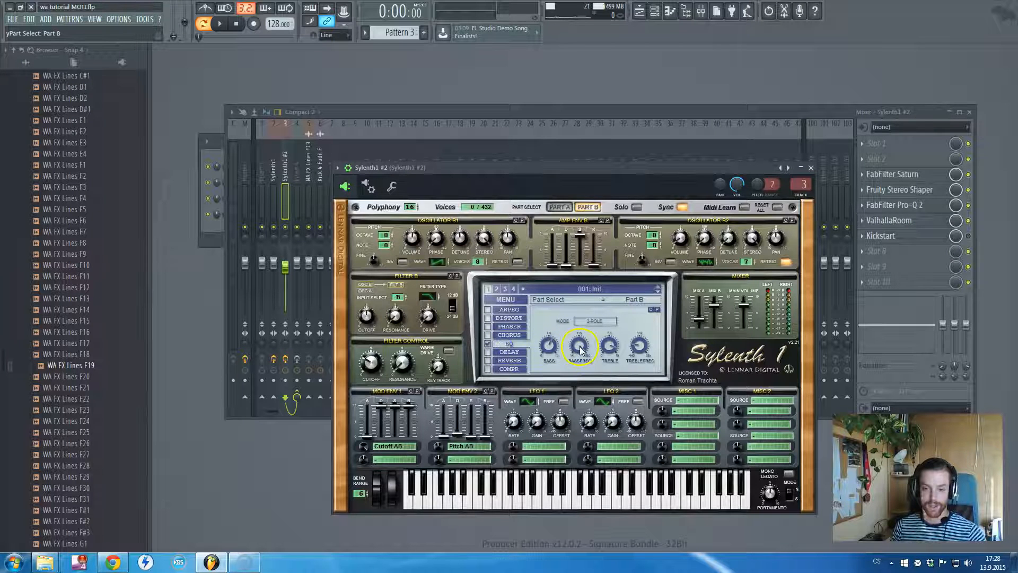
pyautogui.click(487, 344)
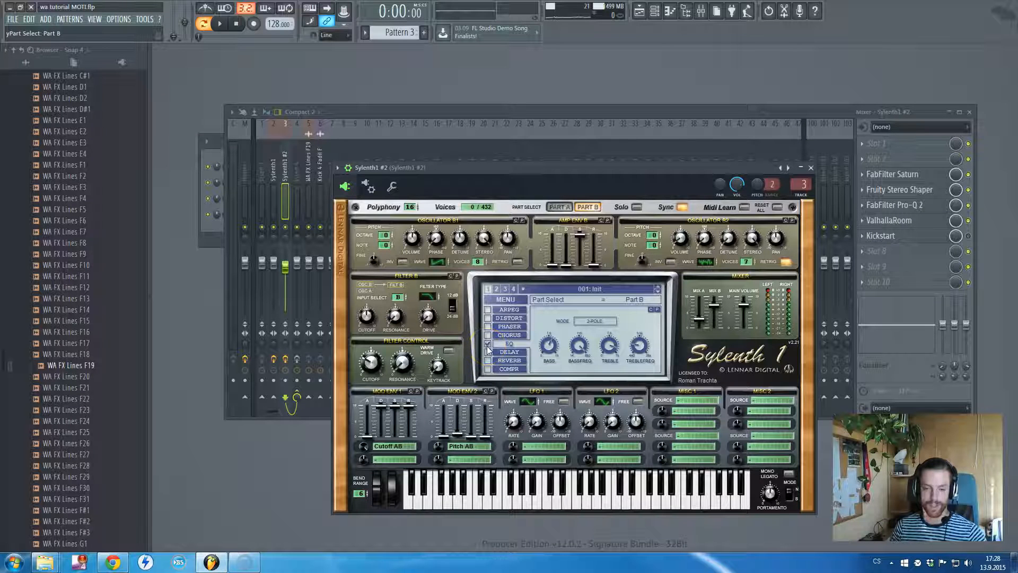
pyautogui.click(488, 345)
pyautogui.press('space')
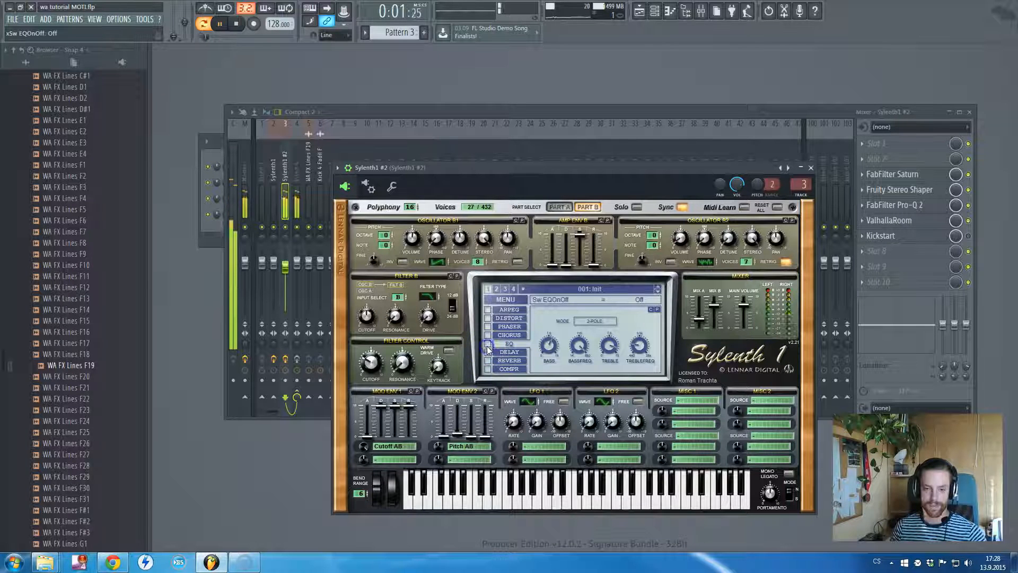
pyautogui.click(487, 344)
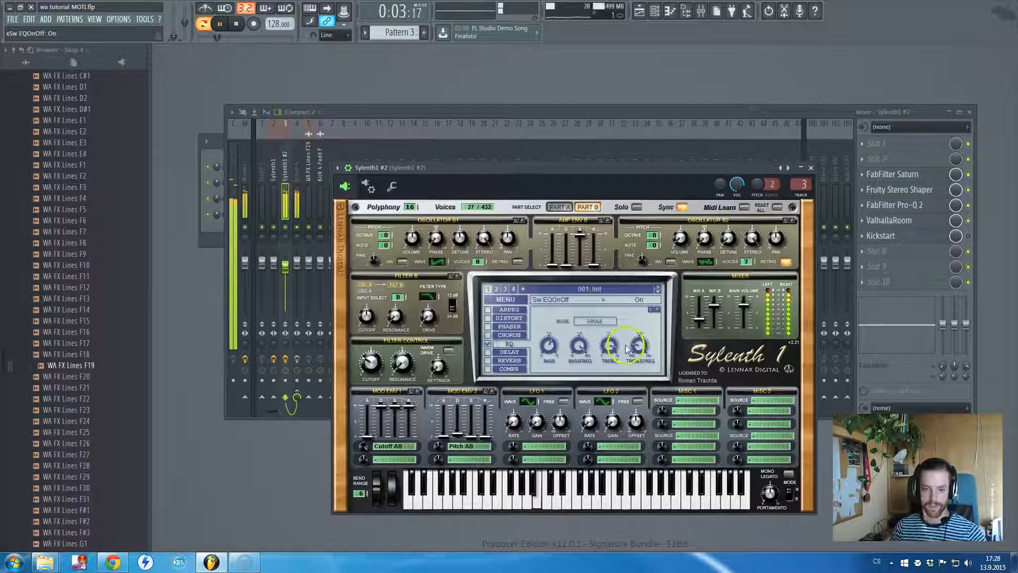
pyautogui.press('space')
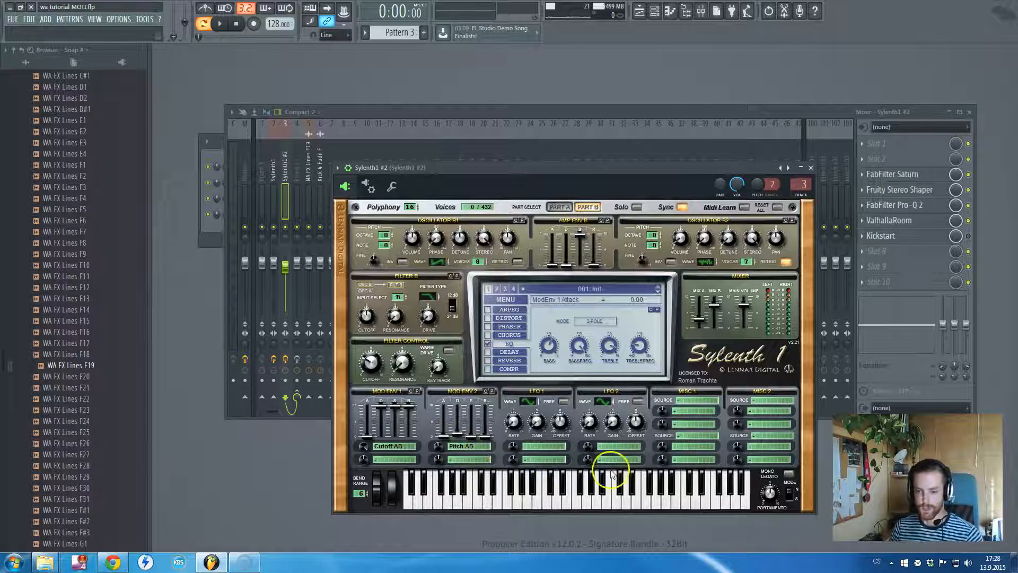
# Set Sylenth1 #2's portamento time to 5.14 and close the instrument window
pyautogui.moveTo(770, 492); pyautogui.dragTo(771, 496)
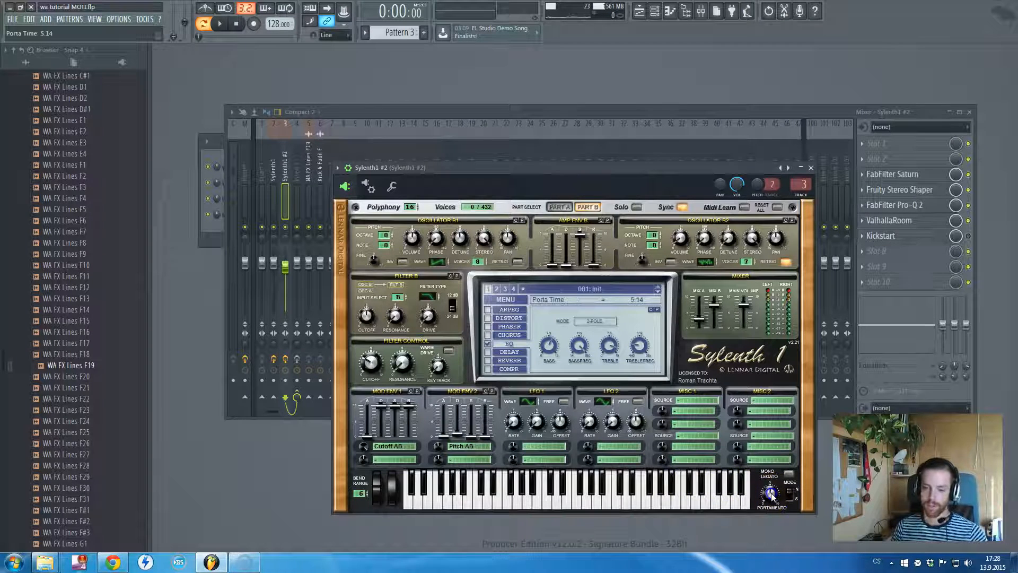
pyautogui.click(811, 168)
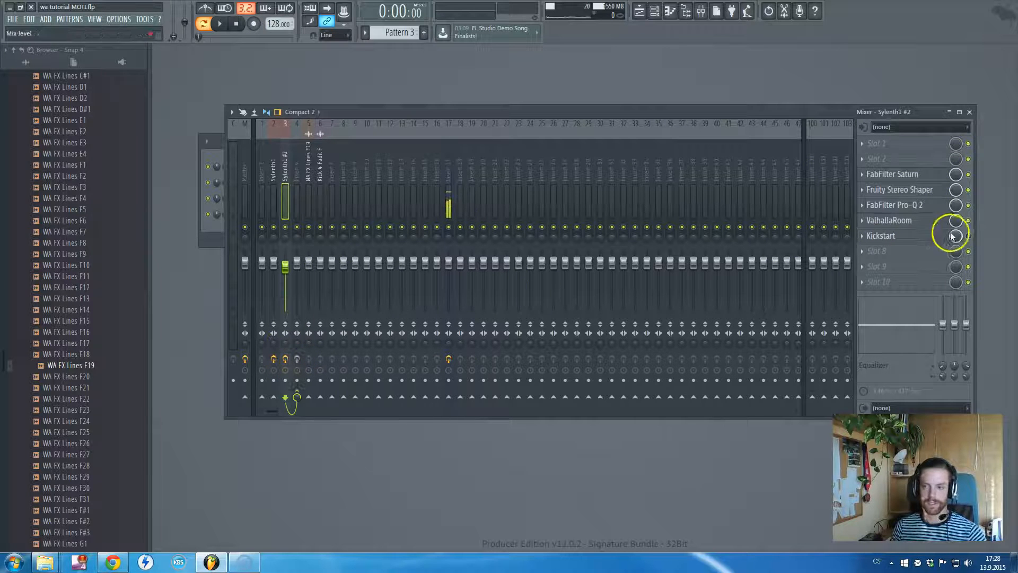
# Bypass ValhallaRoom, Pro-Q 2 and Fruity Stereo Shaper on the Sylenth1 #2 track and look over FabFilter Saturn's middle band settings
pyautogui.click(969, 221)
pyautogui.click(969, 204)
pyautogui.click(969, 191)
pyautogui.click(916, 175)
pyautogui.click(420, 229)
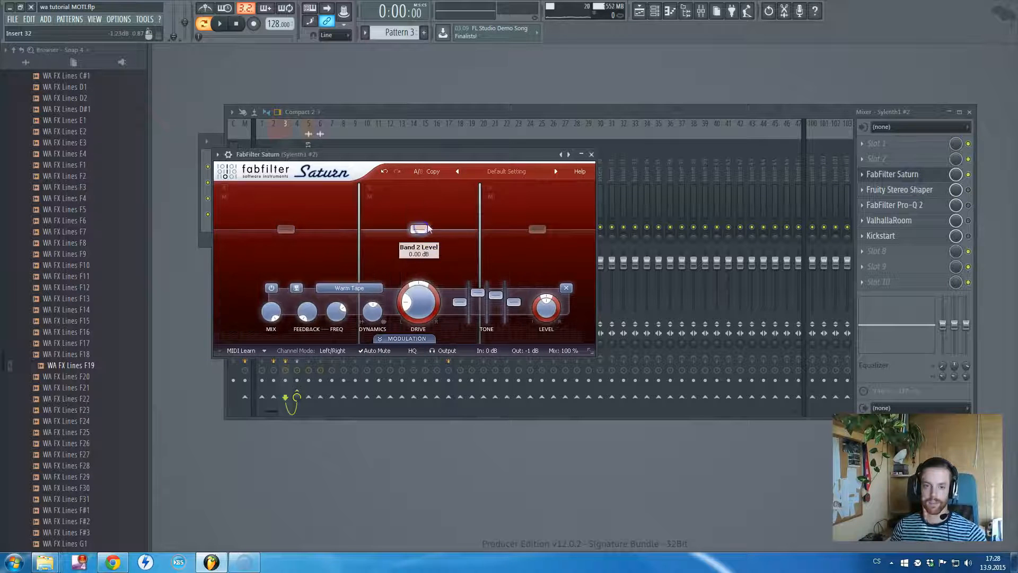
pyautogui.click(593, 156)
# Enable Fruity Stereo Shaper on the Sylenth1 #2 track and open it to view its mixer matrix
pyautogui.click(968, 189)
pyautogui.click(907, 189)
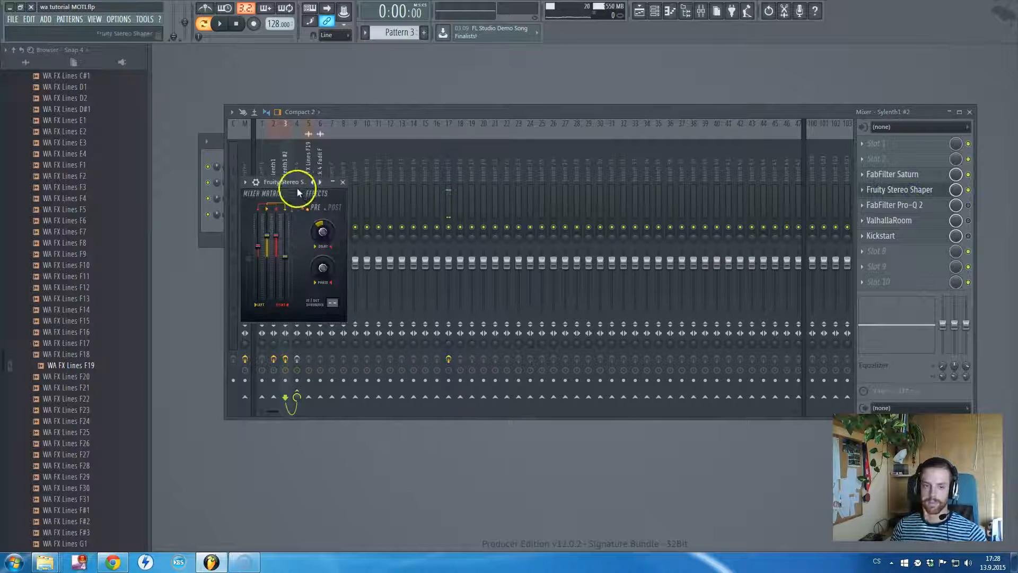
pyautogui.moveTo(280, 184); pyautogui.dragTo(344, 185)
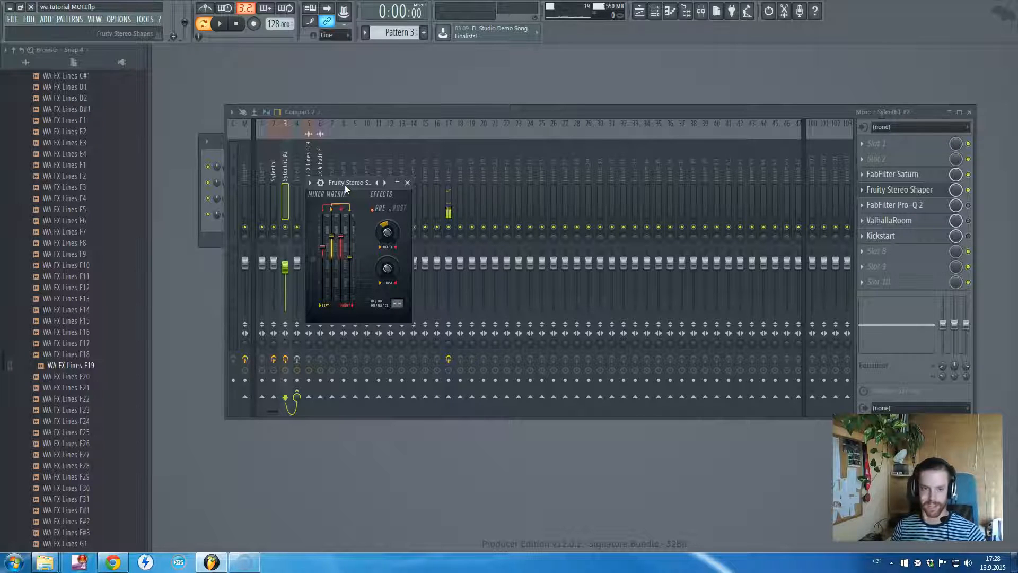
# Play Pattern 3 to compare the sound with Fruity Stereo Shaper and the track effects chains switched on and off
pyautogui.press('space')
pyautogui.click(944, 175)
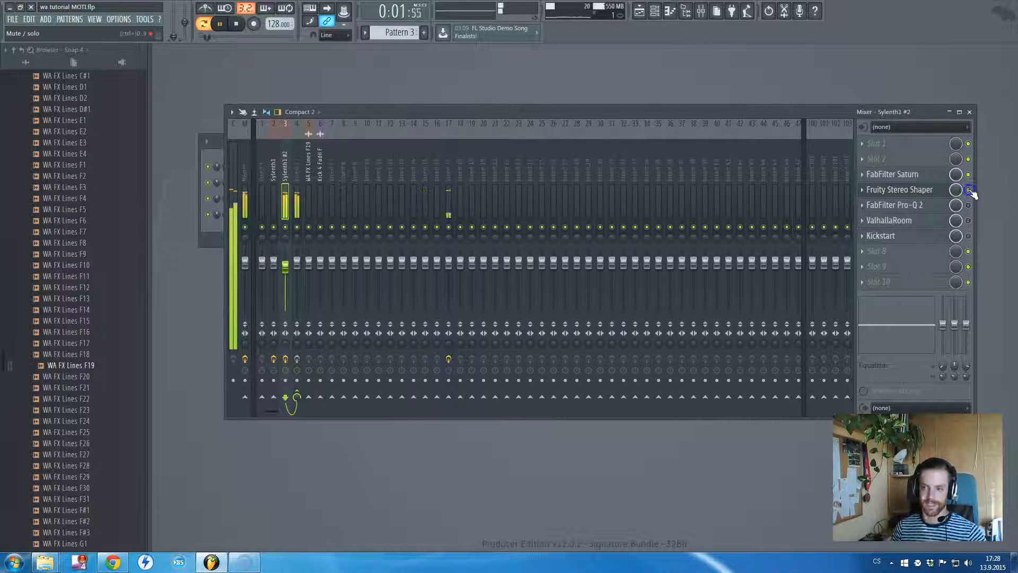
pyautogui.click(286, 359)
pyautogui.click(296, 359)
pyautogui.press('space')
# Enable FabFilter Pro-Q 2 and ValhallaRoom on the Sylenth1 #2 track and look over both effects' settings
pyautogui.click(969, 205)
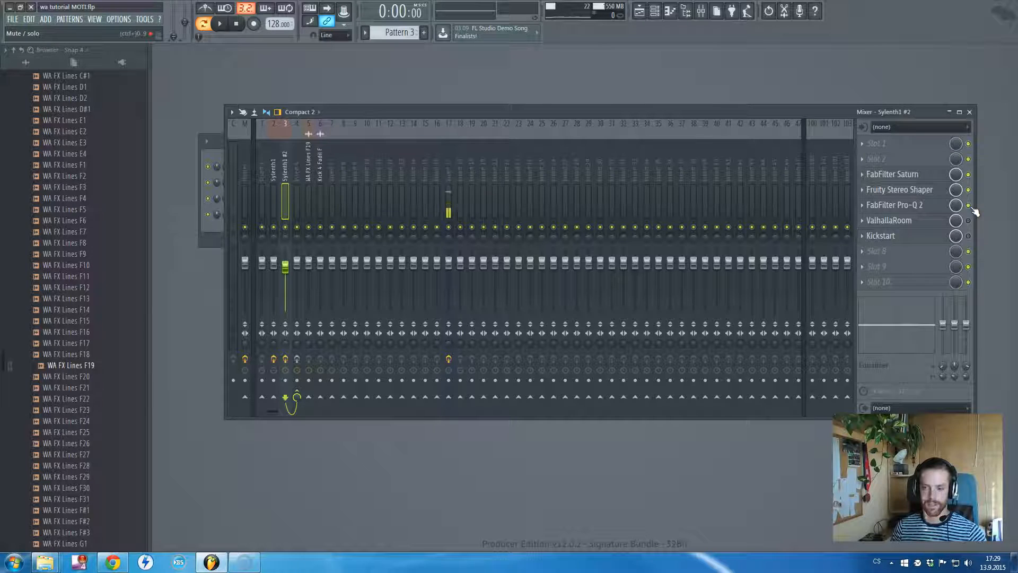
pyautogui.click(273, 180)
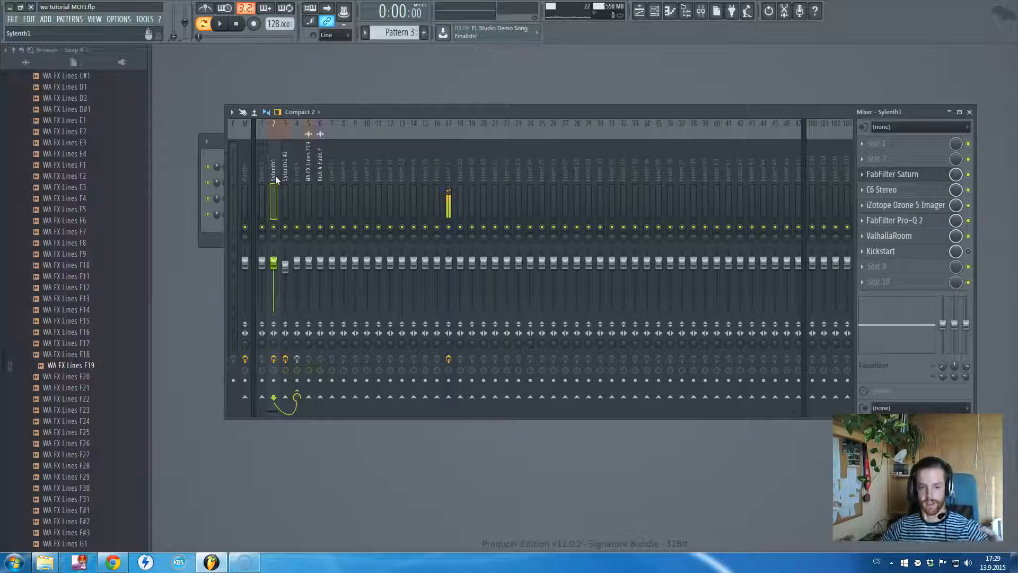
pyautogui.click(282, 175)
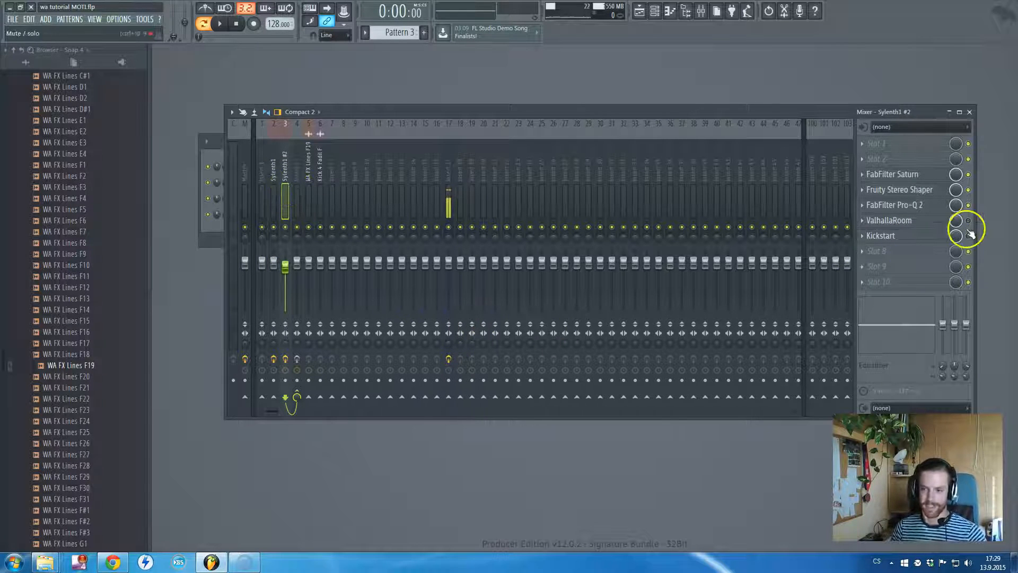
pyautogui.click(912, 206)
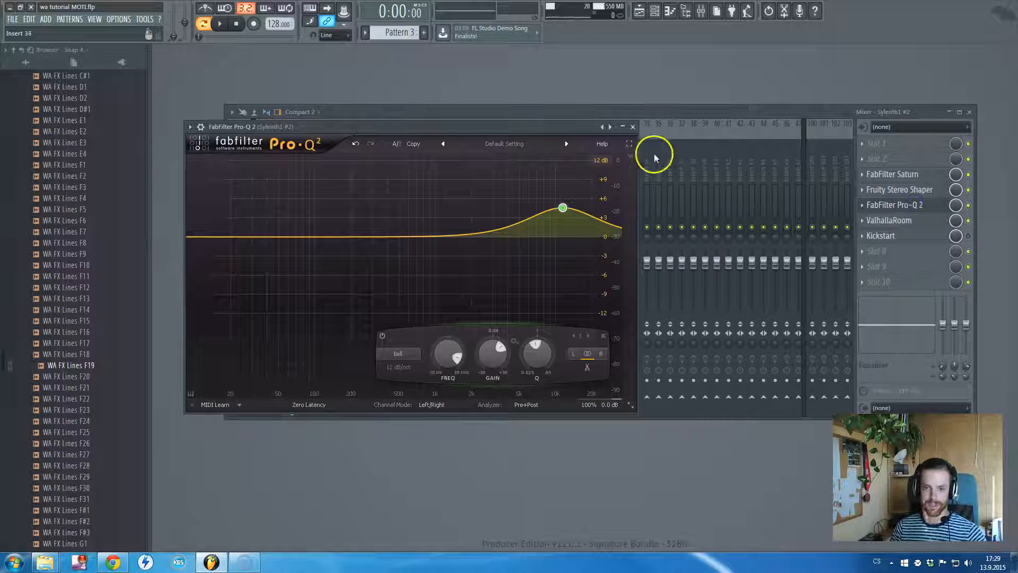
pyautogui.click(633, 127)
pyautogui.click(906, 225)
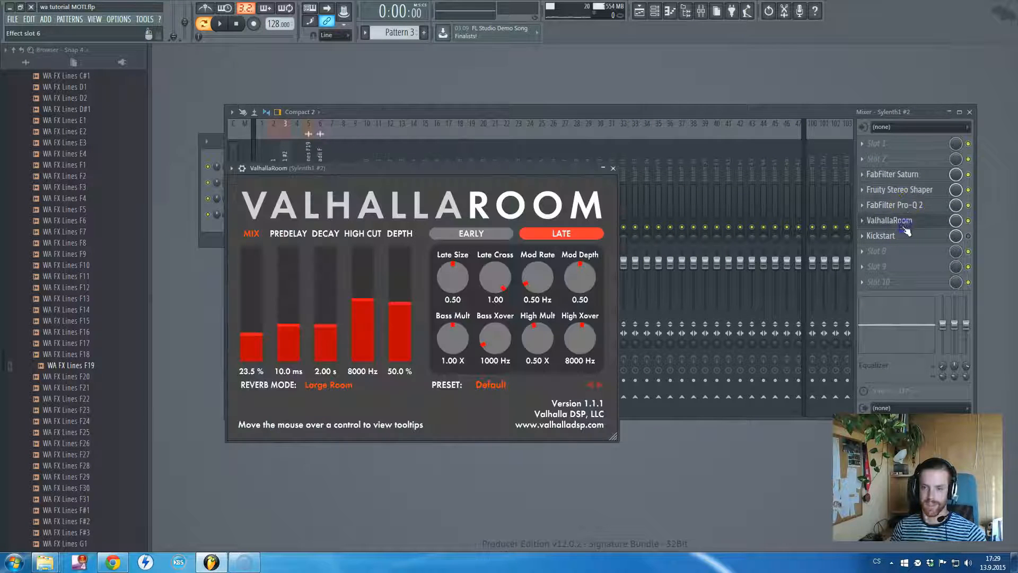
pyautogui.rightClick(384, 170)
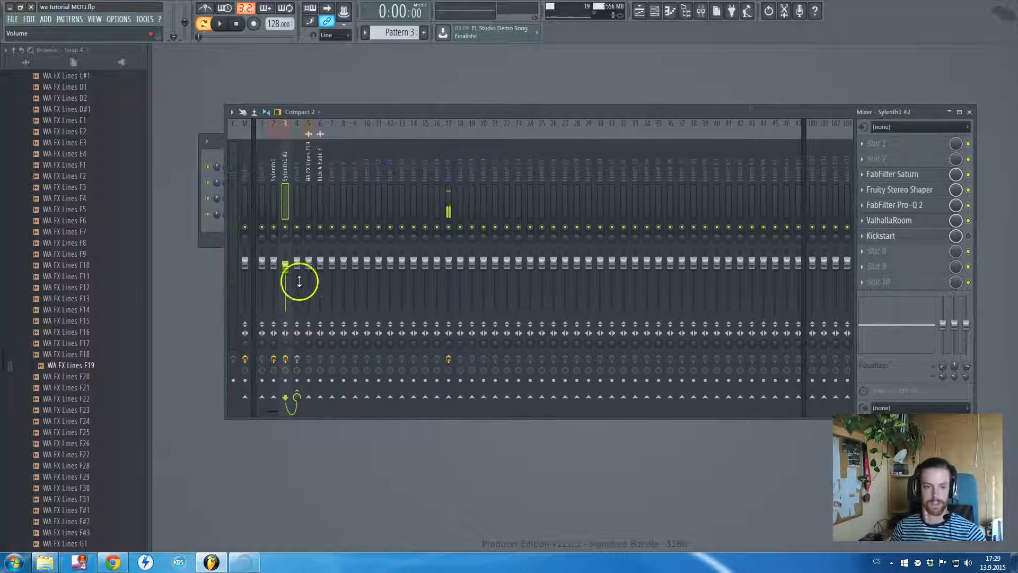
# Enable Insert 4's effects chain, look through both Sylenth1 tracks' effects and select Insert 4
pyautogui.click(298, 360)
pyautogui.click(270, 167)
pyautogui.click(285, 168)
pyautogui.click(296, 173)
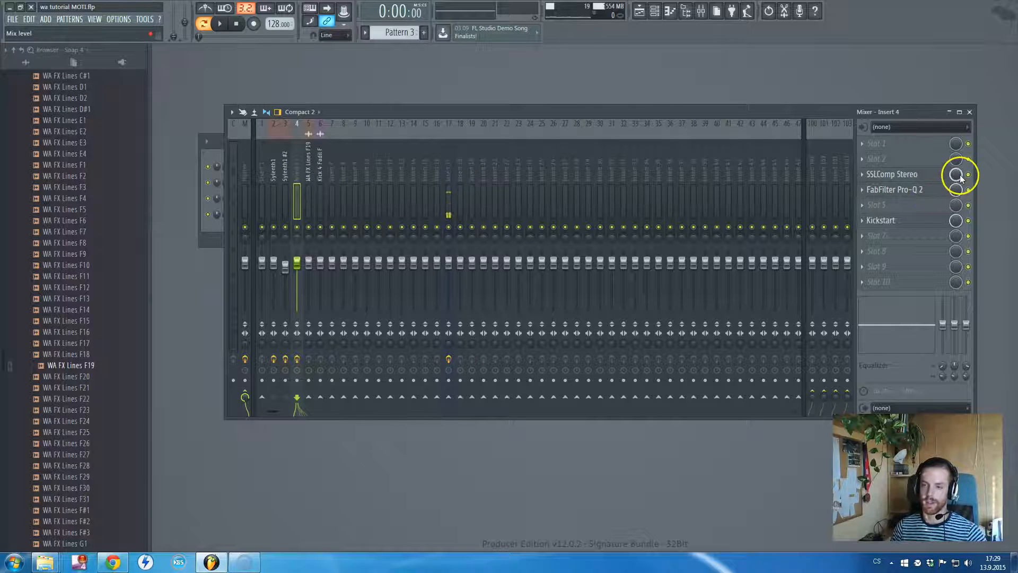
# View the settings of SSLComp Stereo, FabFilter Pro-Q 2 and Kickstart on the Insert 4 track
pyautogui.click(914, 177)
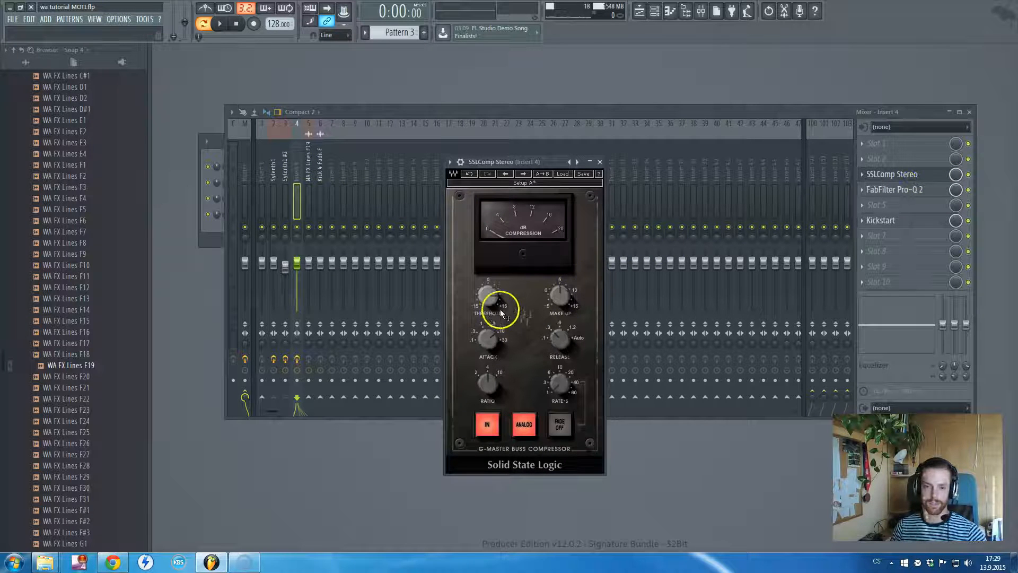
pyautogui.moveTo(545, 183); pyautogui.dragTo(687, 182)
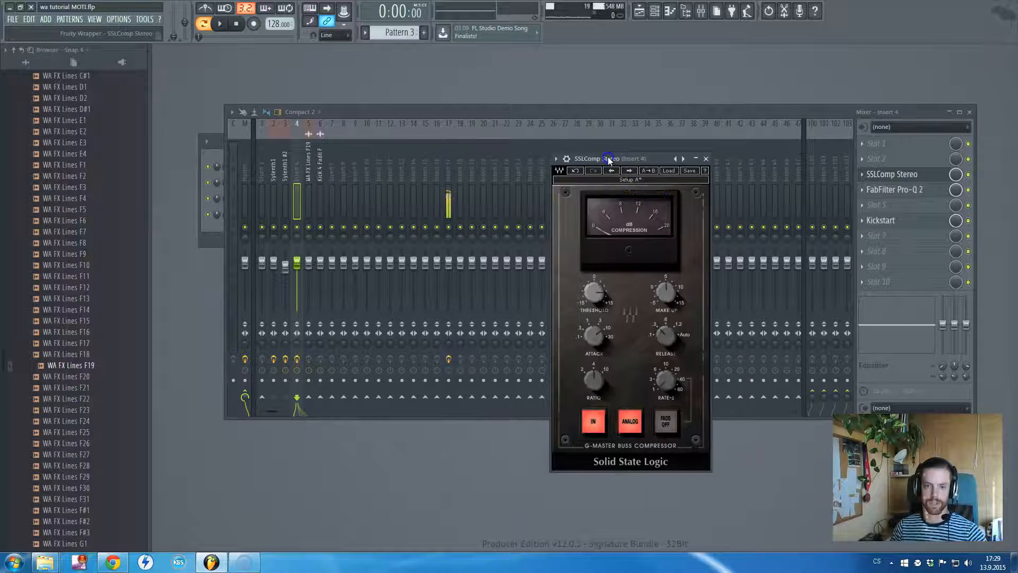
pyautogui.click(706, 158)
pyautogui.click(895, 189)
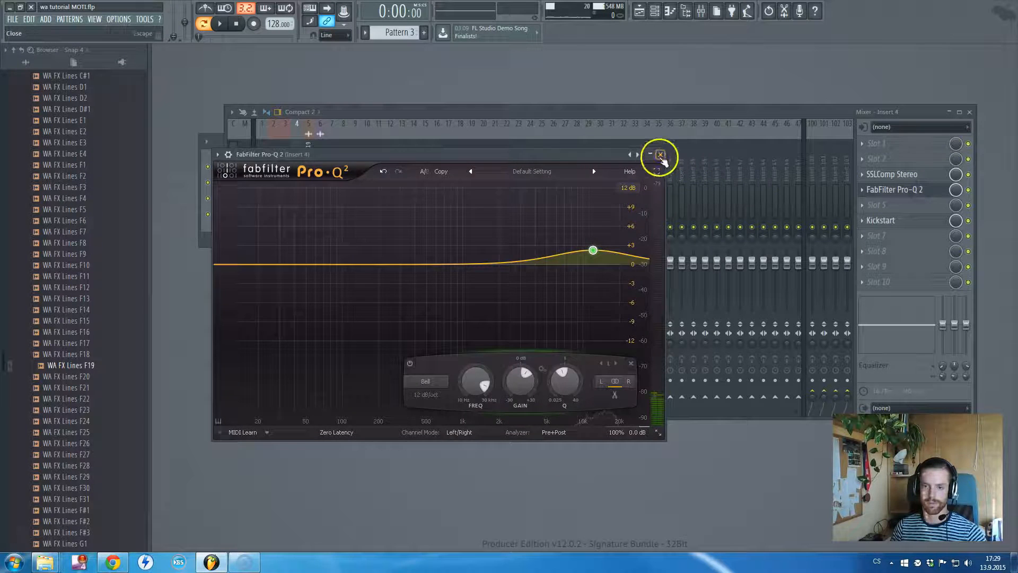
pyautogui.click(660, 154)
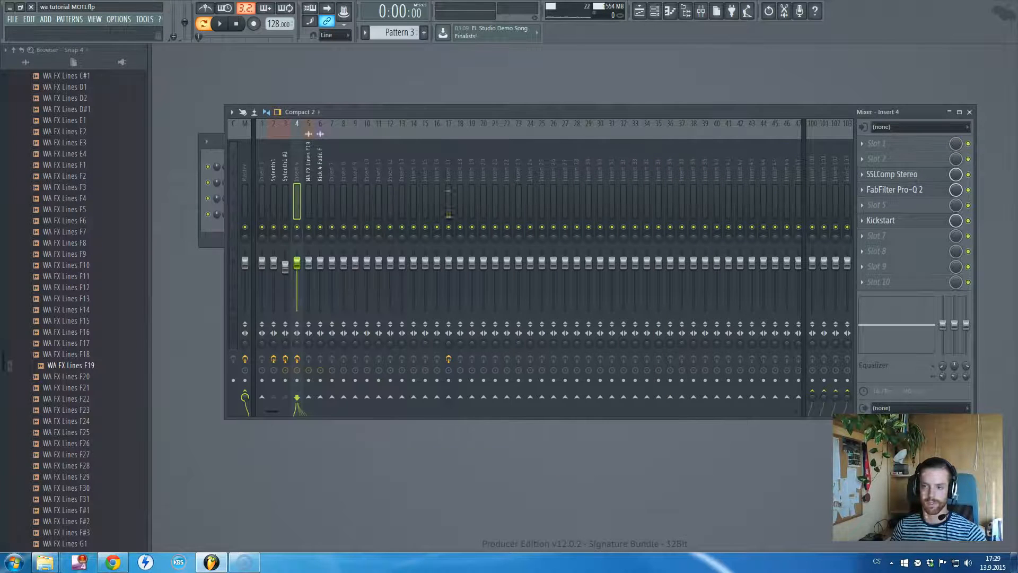
pyautogui.click(915, 221)
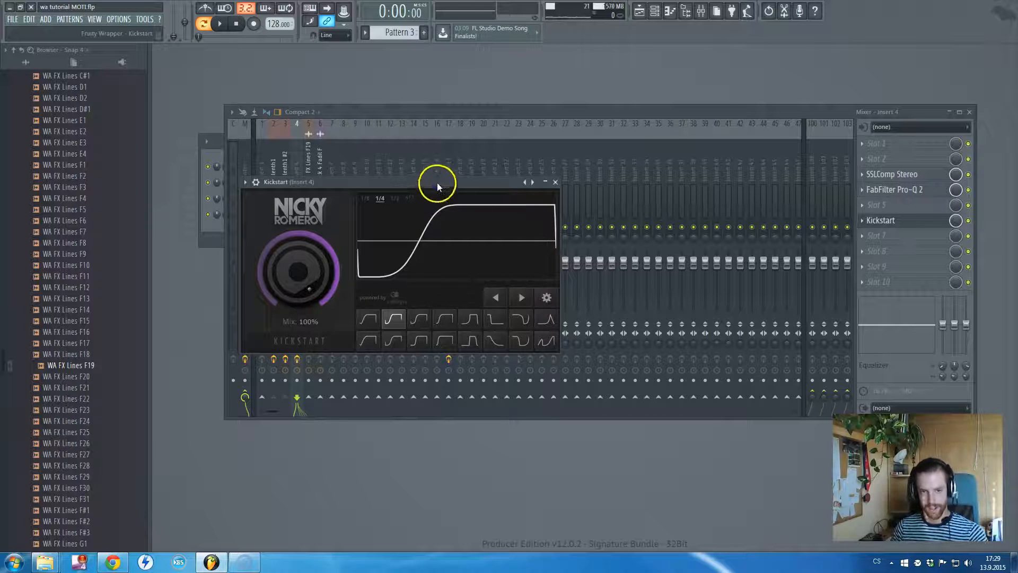
pyautogui.press('Escape')
# Open the Playlist and switch playback from pattern mode to song mode
pyautogui.press('F6')
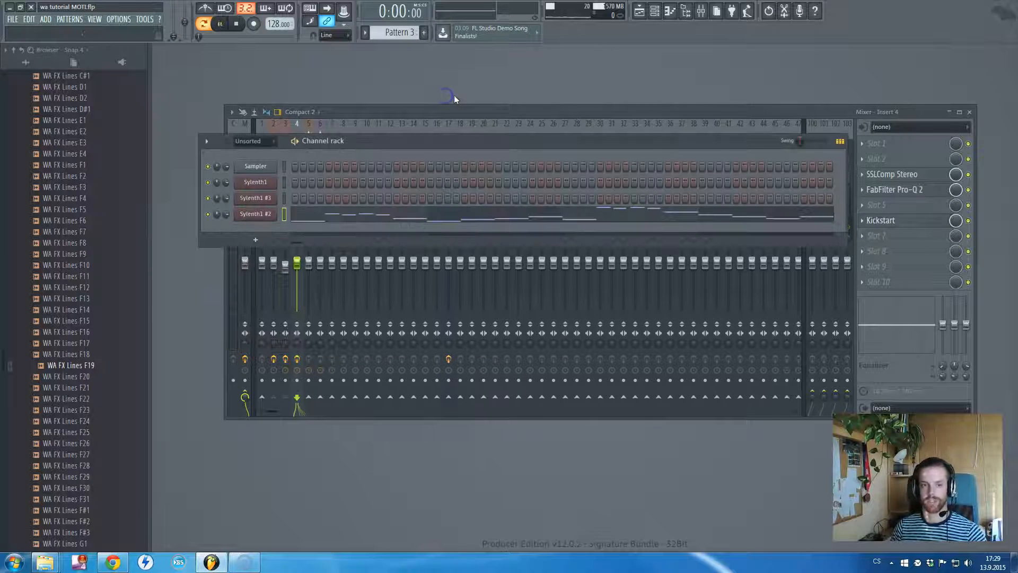
pyautogui.press('space')
pyautogui.press('space')
pyautogui.press('F5')
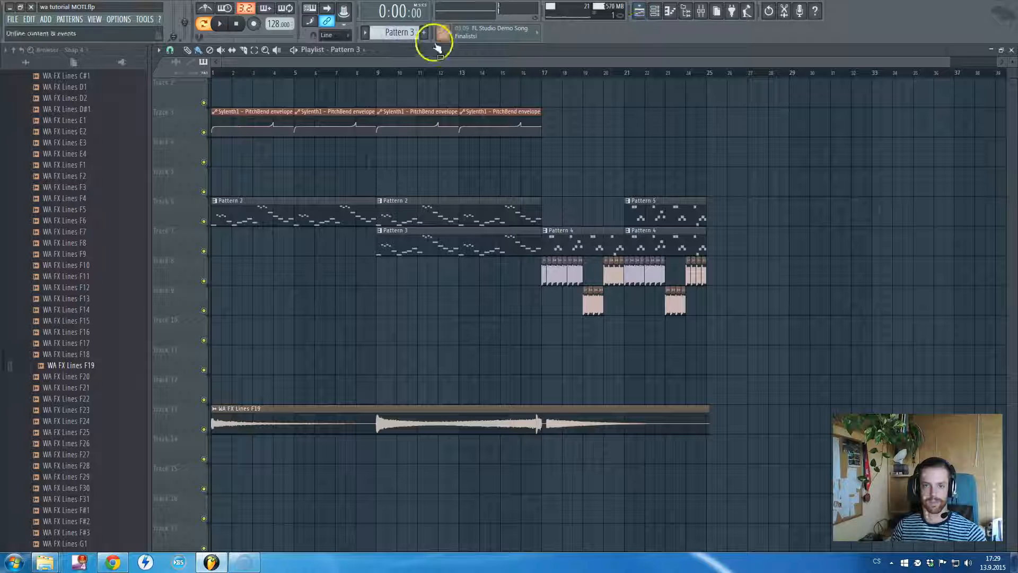
pyautogui.click(203, 23)
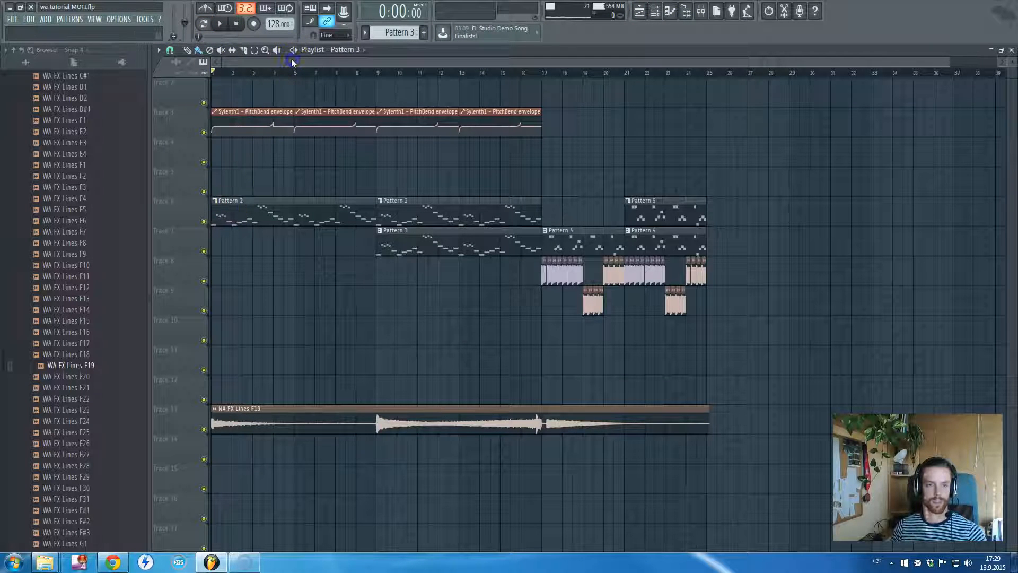
# Examine the first Sylenth1 PitchBend envelope clip in the Playlist and the matching bend wheel in the Sylenth1 instrument
pyautogui.scroll(3, 206, 142)
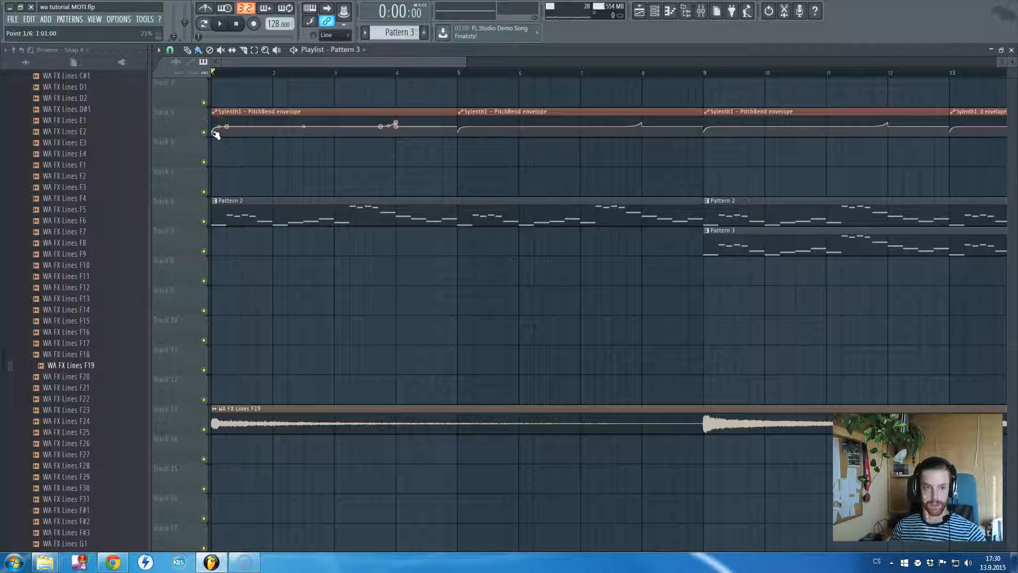
pyautogui.press('F5')
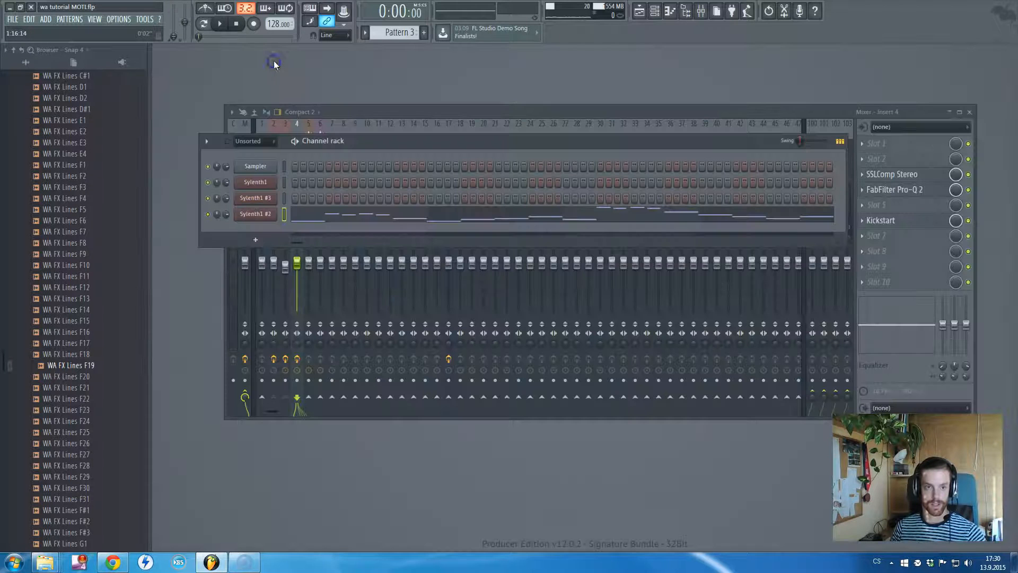
pyautogui.click(255, 182)
pyautogui.moveTo(338, 506); pyautogui.dragTo(340, 496)
pyautogui.press('F5')
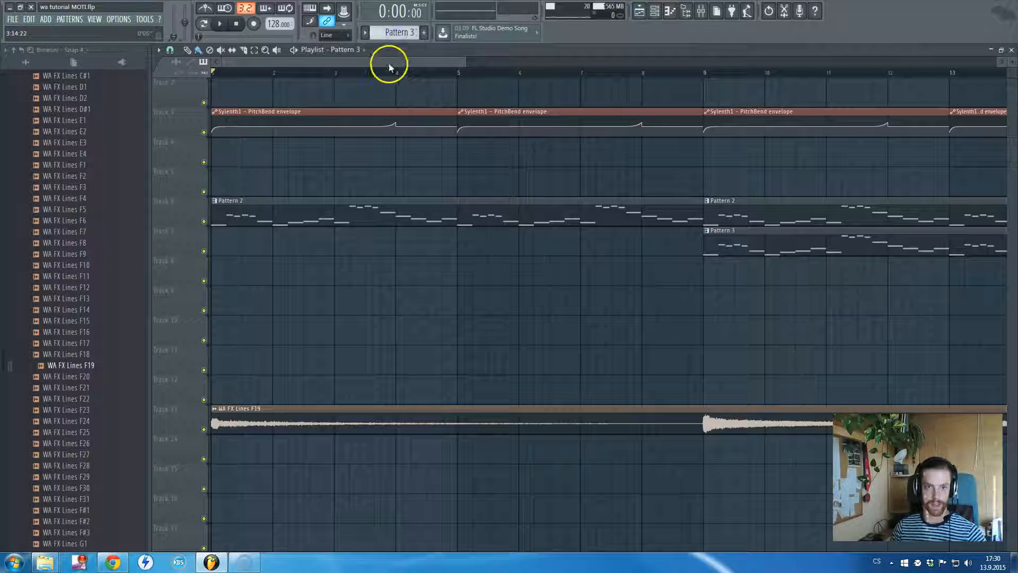
pyautogui.scroll(-2, 242, 102)
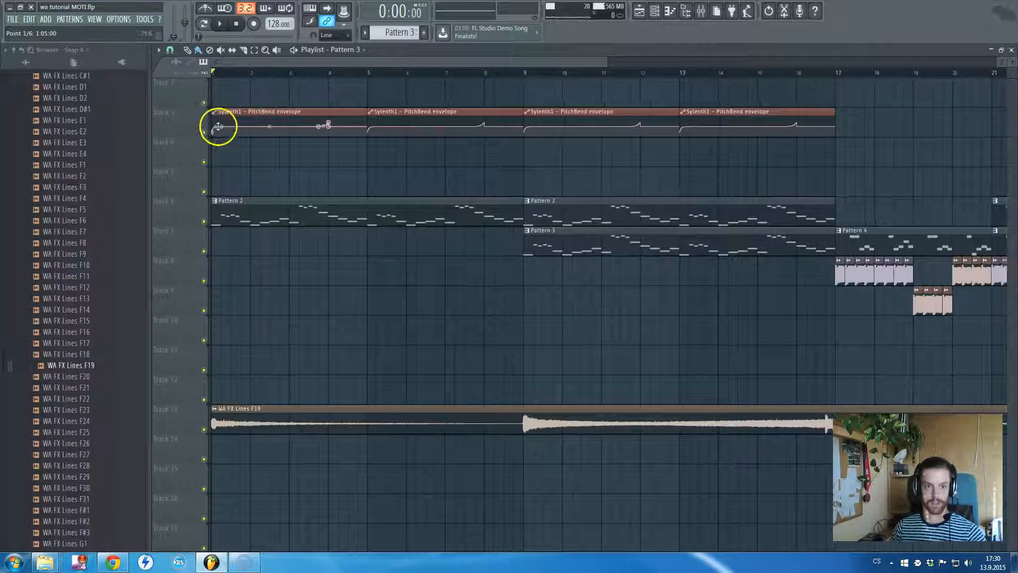
pyautogui.scroll(3, 212, 134)
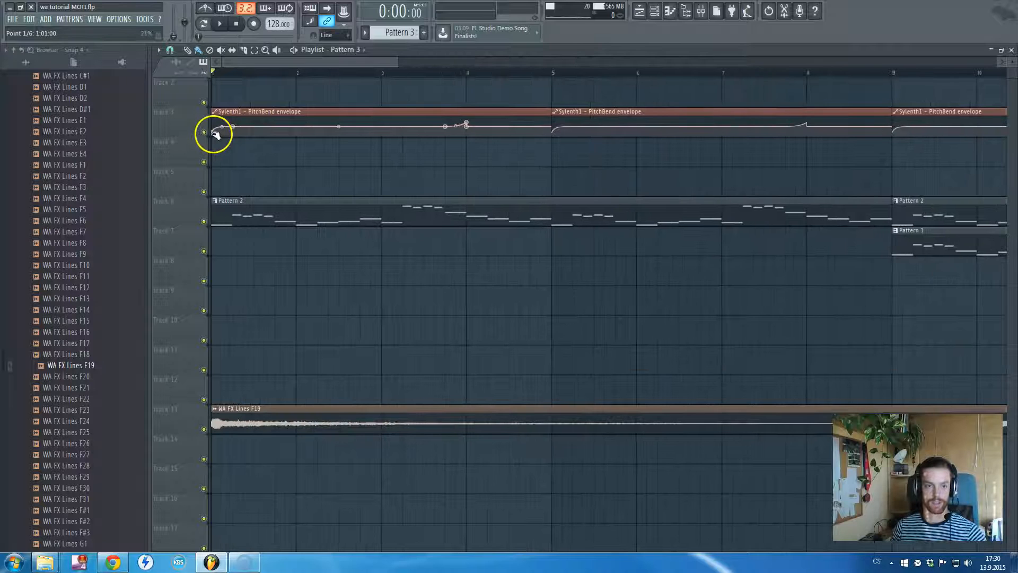
pyautogui.scroll(-2, 298, 126)
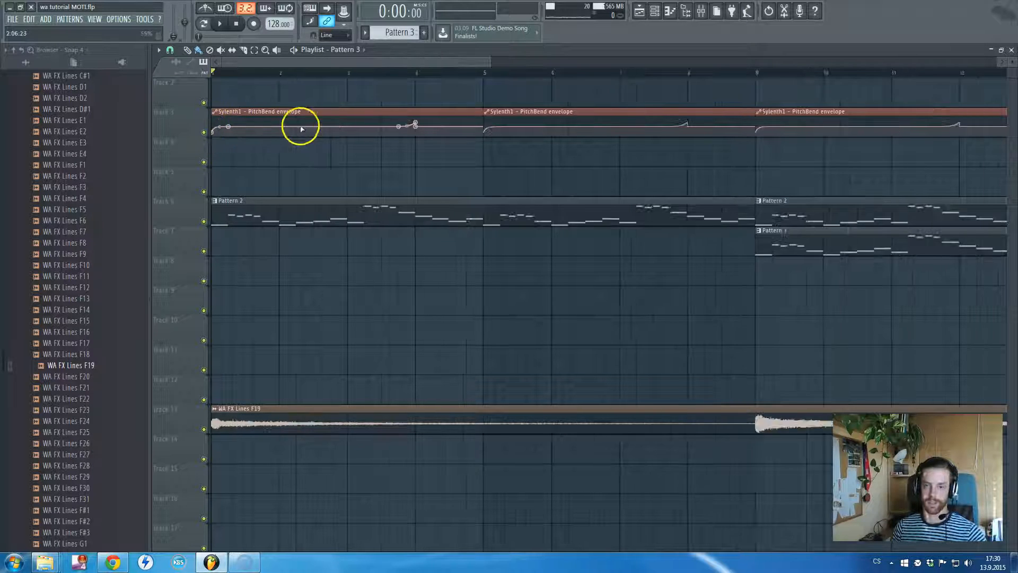
# Play the song around bar 3 to compare it with the PitchBend envelope track muted and unmuted
pyautogui.moveTo(350, 73); pyautogui.dragTo(369, 74)
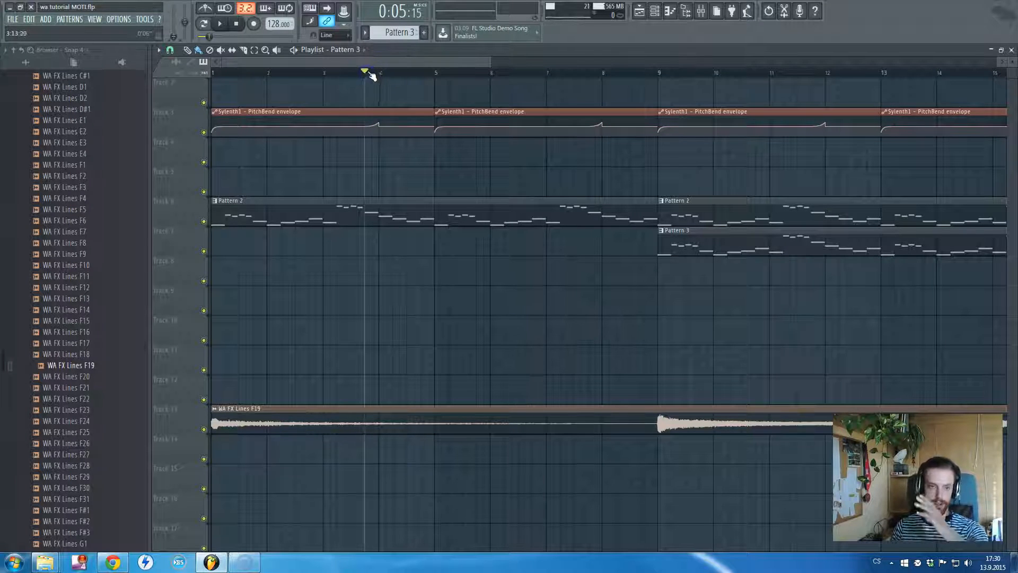
pyautogui.press('space')
pyautogui.press('space')
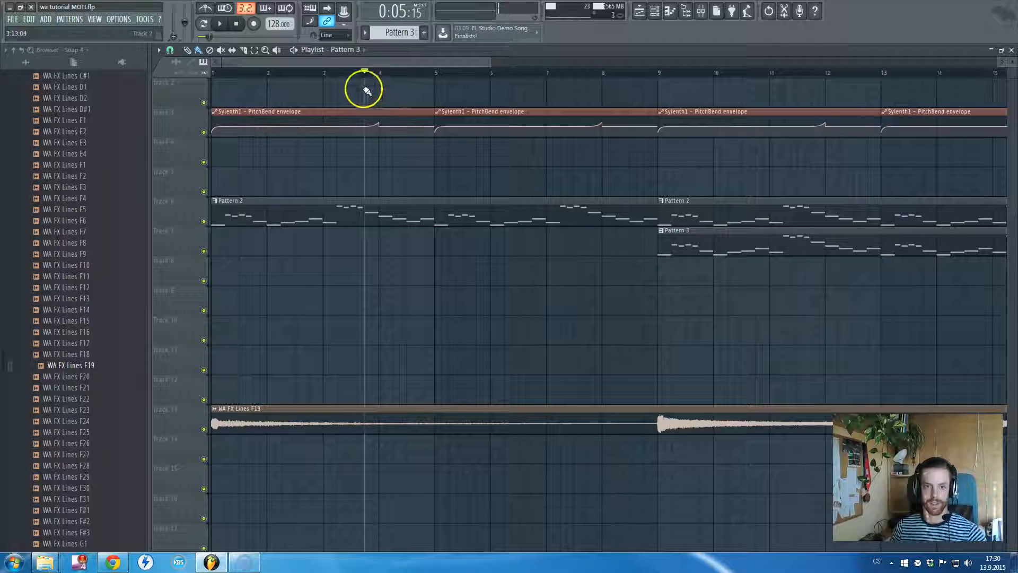
pyautogui.click(204, 132)
pyautogui.click(324, 71)
pyautogui.press('space')
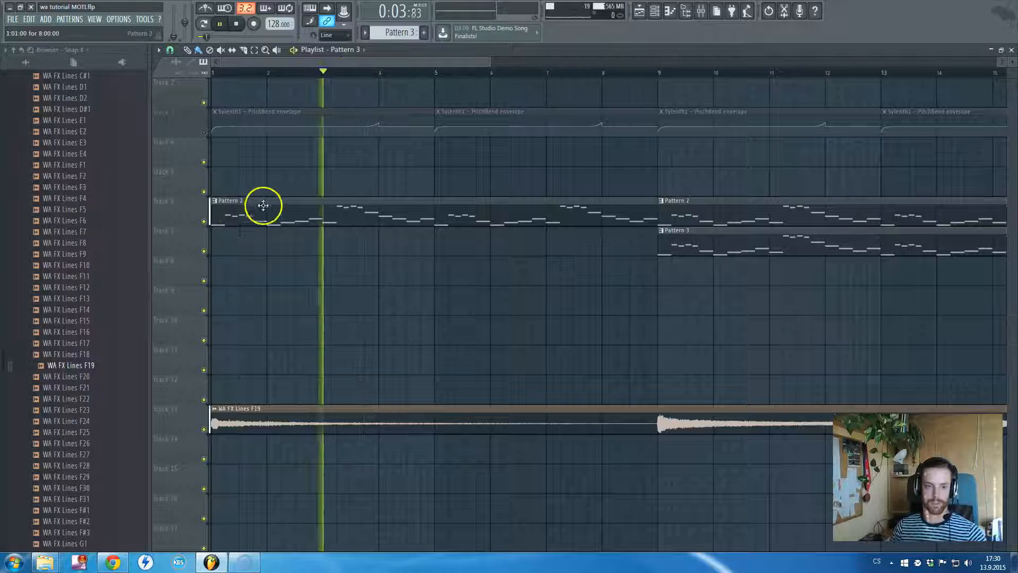
pyautogui.press('space')
pyautogui.click(204, 132)
pyautogui.press('space')
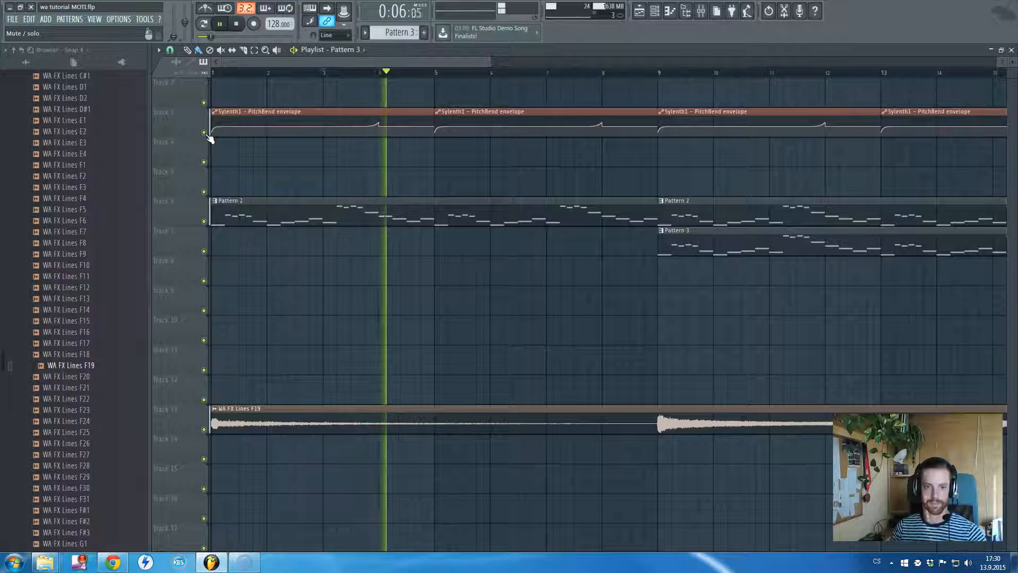
pyautogui.scroll(-4, 393, 189)
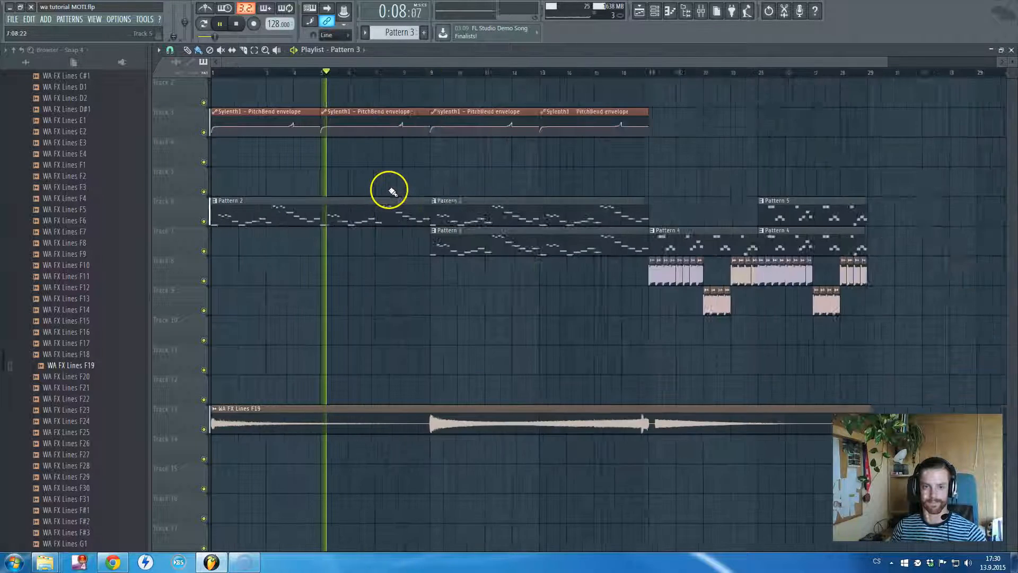
pyautogui.press('space')
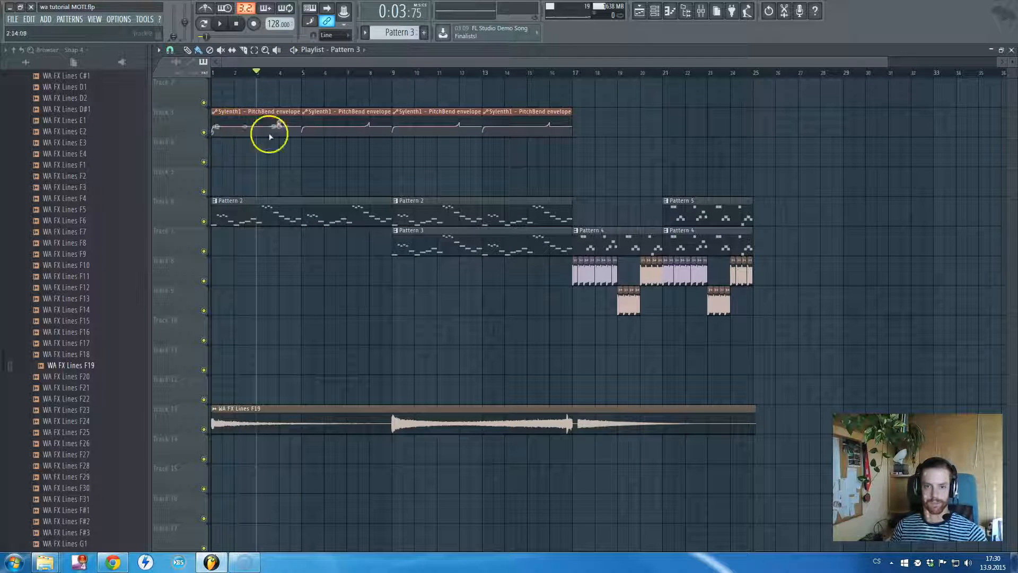
# Play the song from bar 9 and adjust the Sylenth1 #2 track's mixer level, muting and unmuting the track to compare
pyautogui.click(393, 72)
pyautogui.press('space')
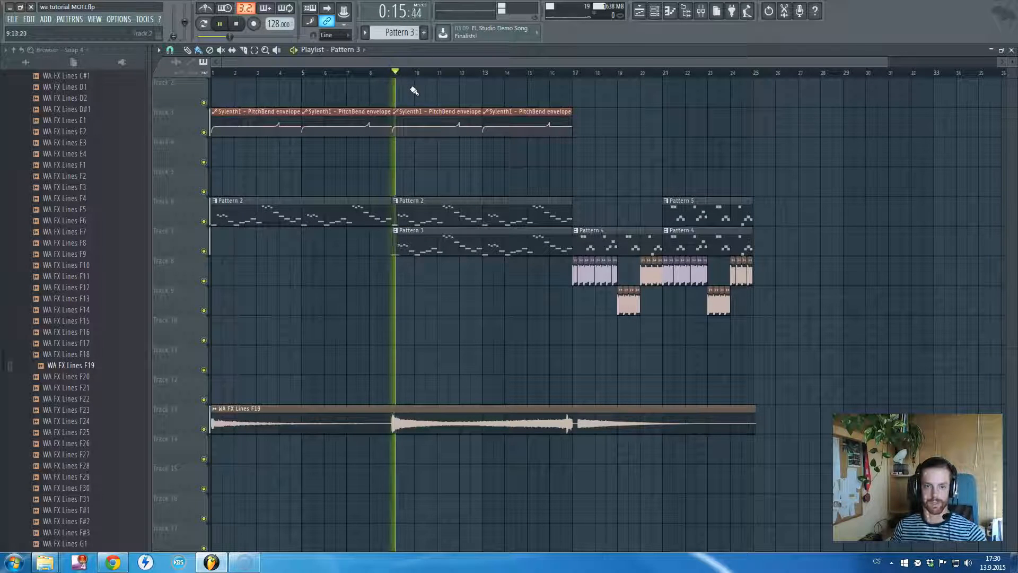
pyautogui.click(703, 11)
pyautogui.moveTo(286, 261)
pyautogui.mouseDown()
pyautogui.moveTo(287, 276)
pyautogui.moveTo(285, 265)
pyautogui.mouseUp()
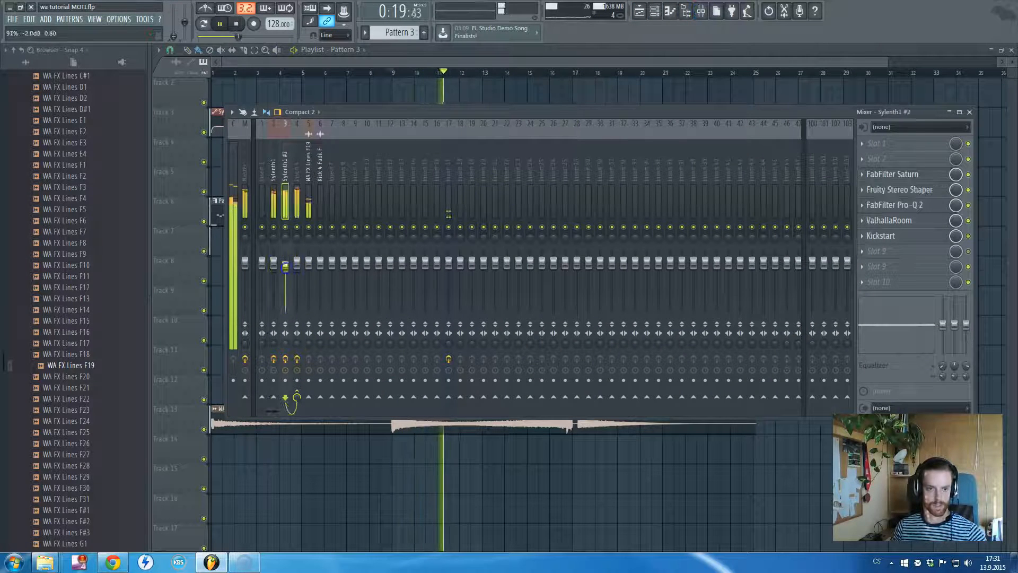
pyautogui.click(286, 227)
pyautogui.click(286, 228)
pyautogui.moveTo(288, 258); pyautogui.dragTo(288, 264)
# Return to the Playlist and listen to the build-up through to the drop section at bar 17
pyautogui.click(383, 58)
pyautogui.press('F5')
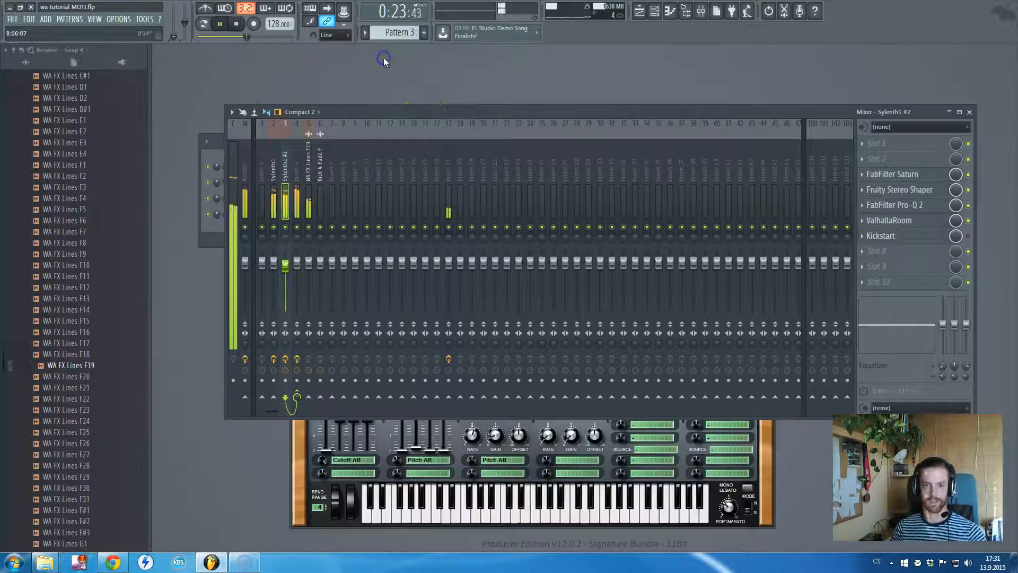
pyautogui.press('F5')
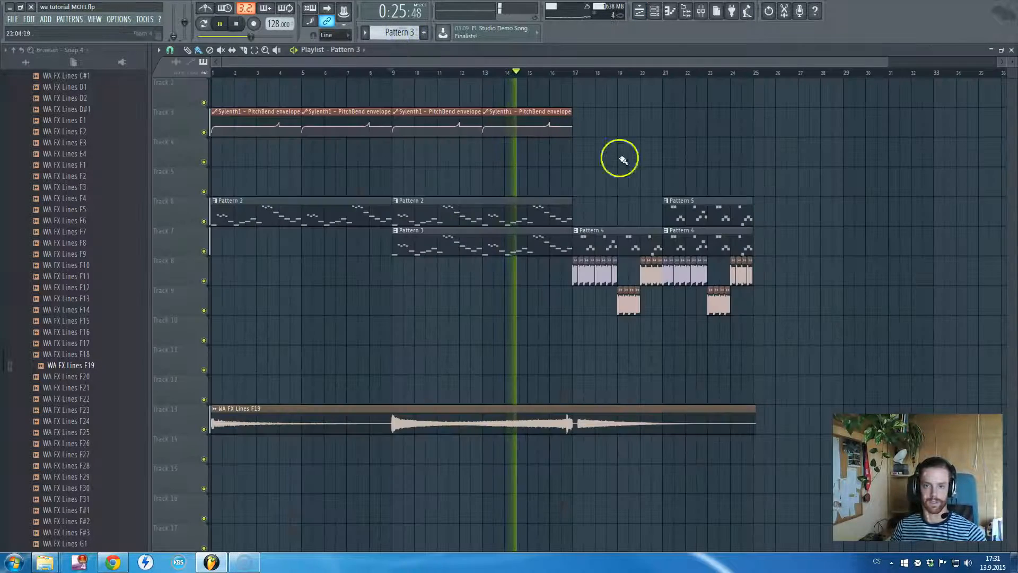
pyautogui.scroll(6, 623, 159)
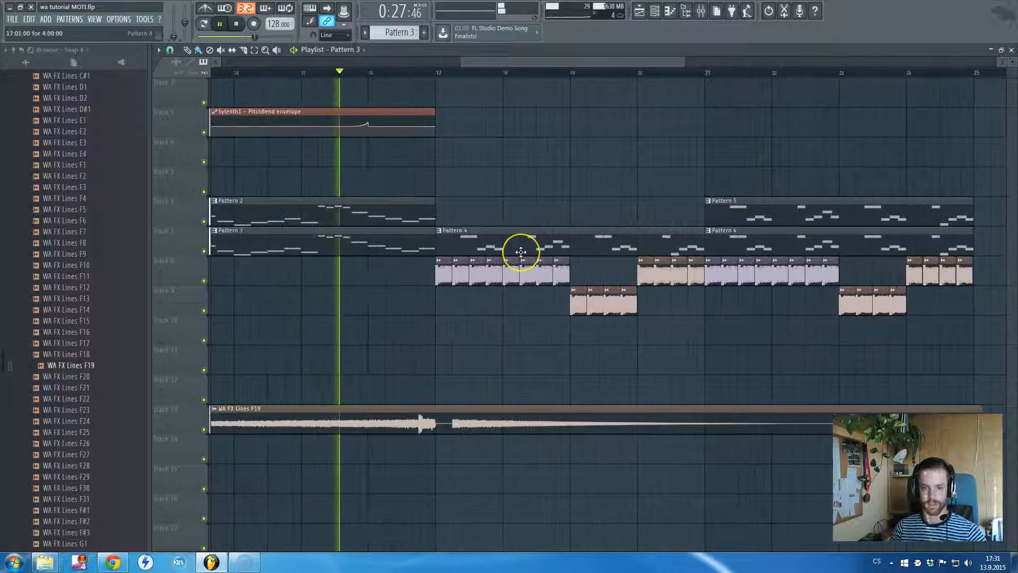
pyautogui.scroll(2, 521, 251)
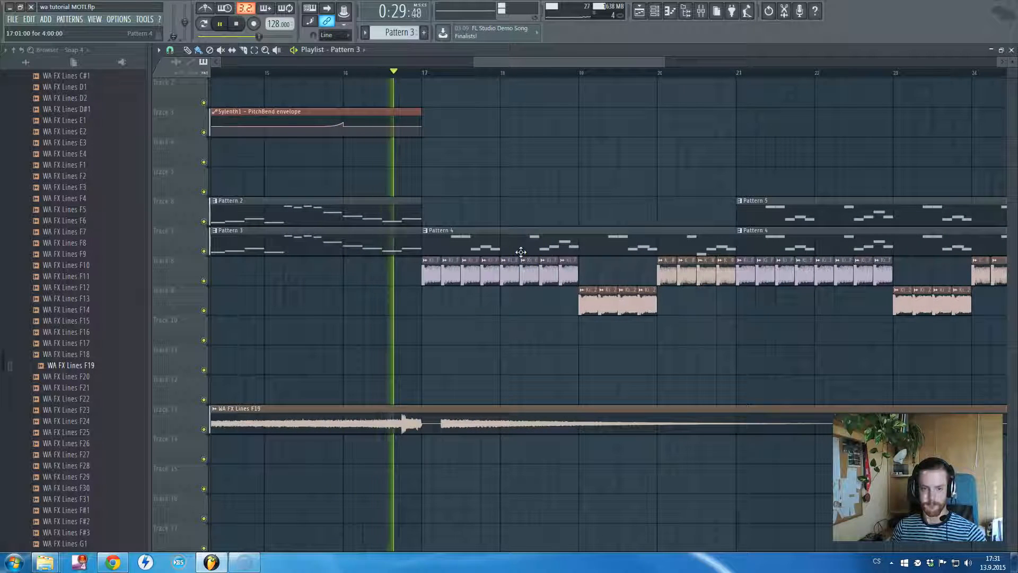
pyautogui.scroll(-2, 521, 252)
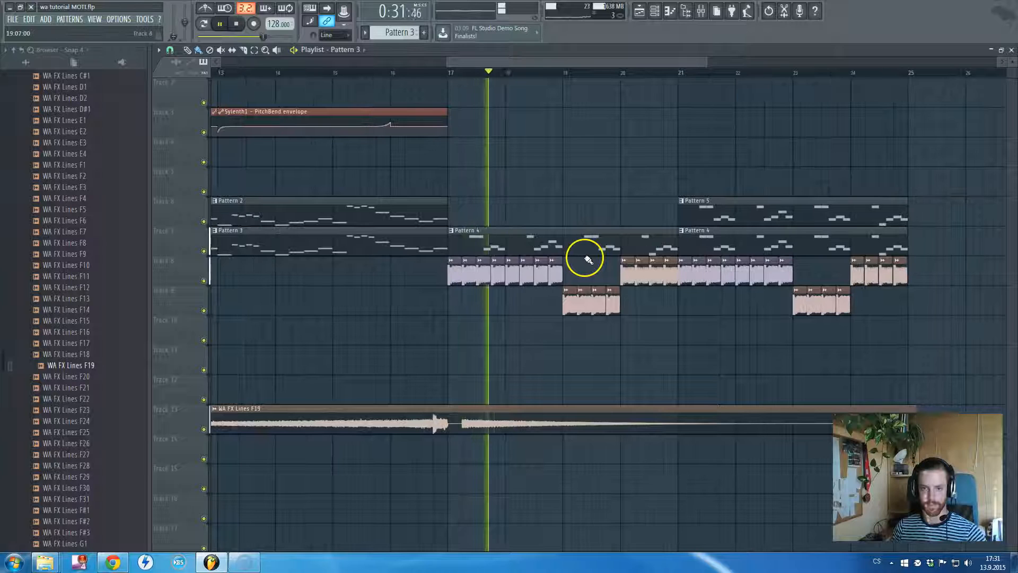
pyautogui.press('space')
# Select Pattern 4 from its clip at bar 17 and look over the arrangement leading into the drop
pyautogui.click(512, 243)
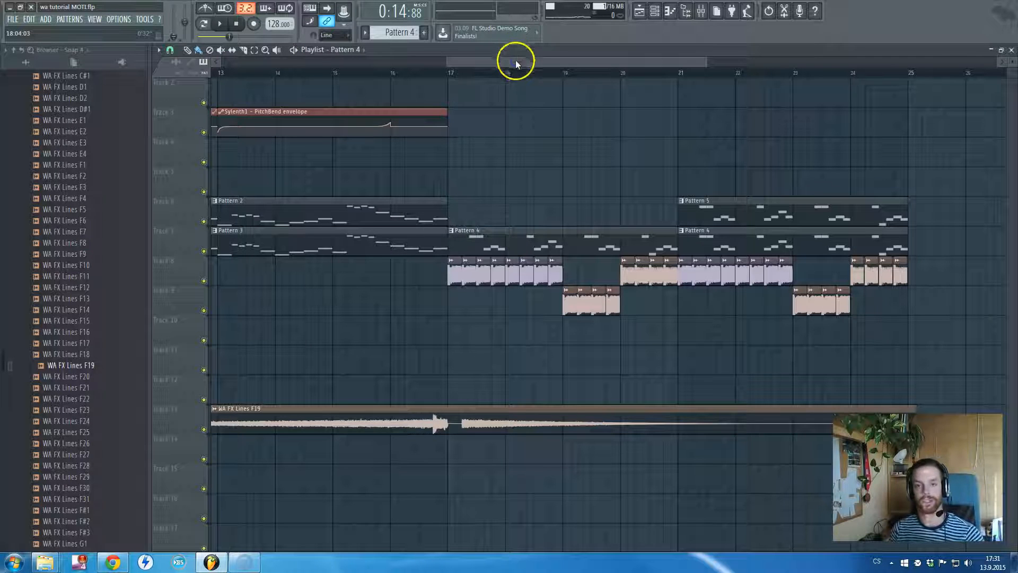
pyautogui.moveTo(515, 62); pyautogui.dragTo(514, 61)
pyautogui.moveTo(444, 63); pyautogui.dragTo(240, 63)
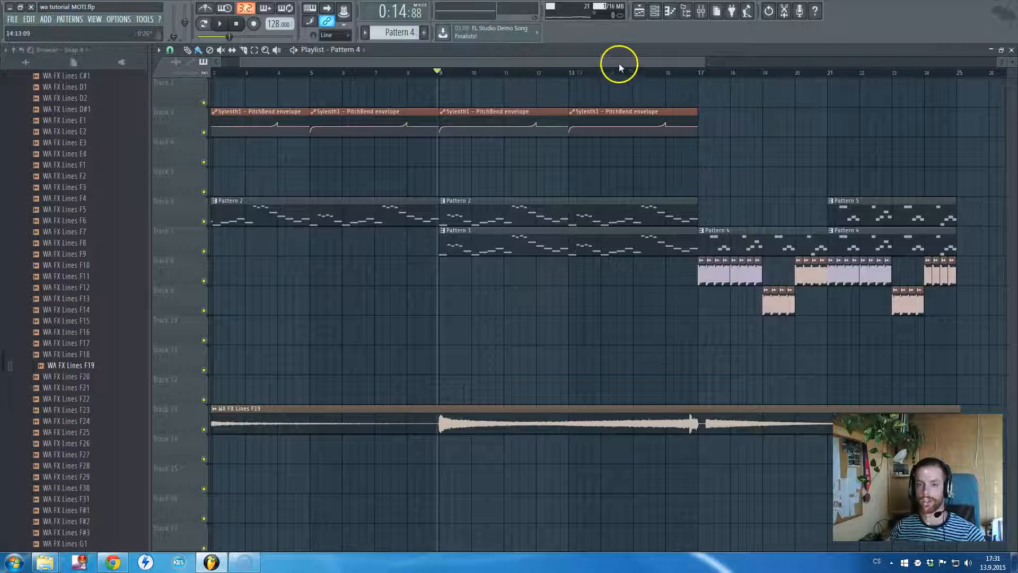
pyautogui.moveTo(467, 61); pyautogui.dragTo(543, 62)
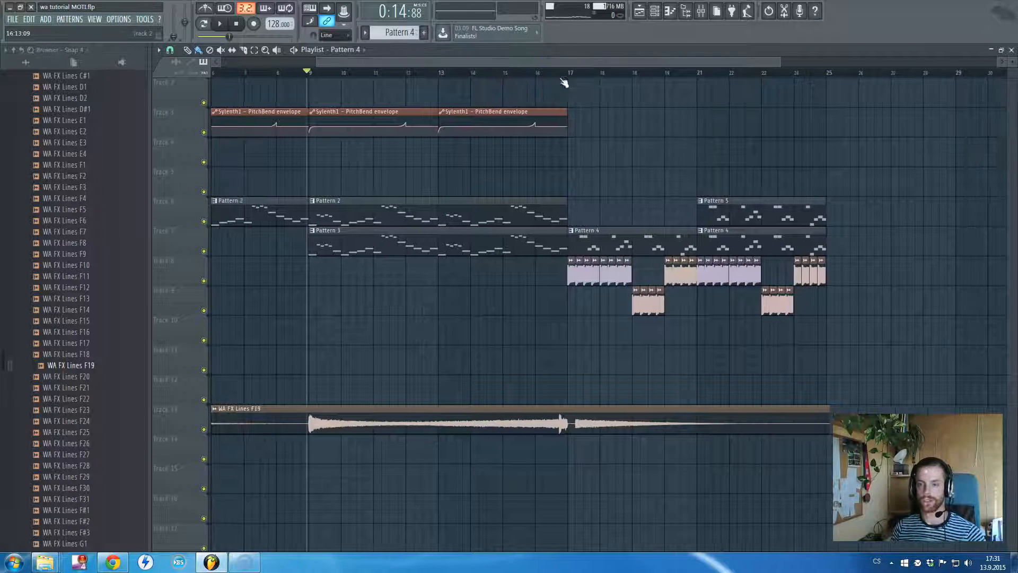
# Place the playback position at the start of bar 17 and examine the kick clips beneath Pattern 4
pyautogui.click(588, 106)
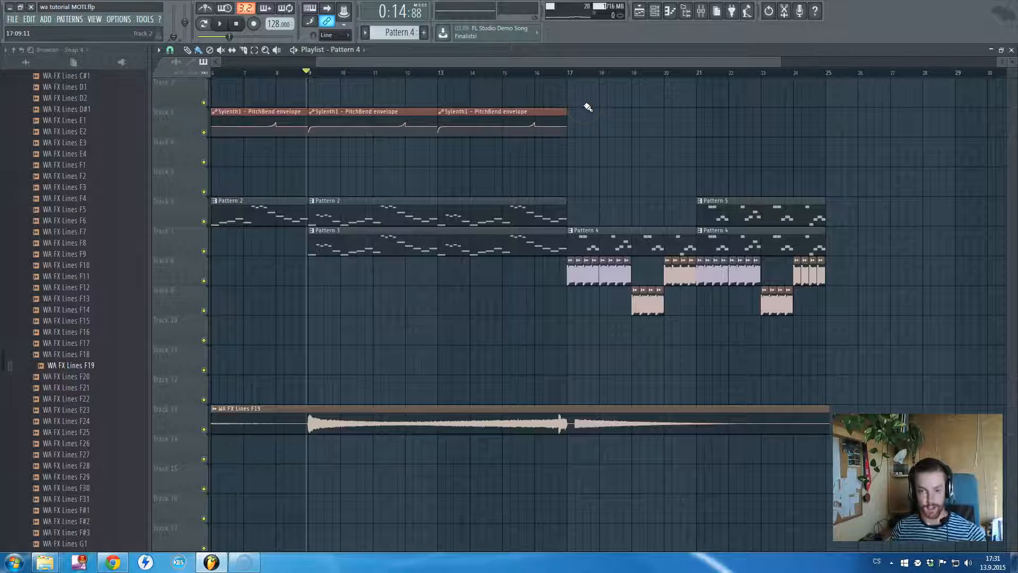
pyautogui.click(568, 74)
pyautogui.scroll(2, 615, 314)
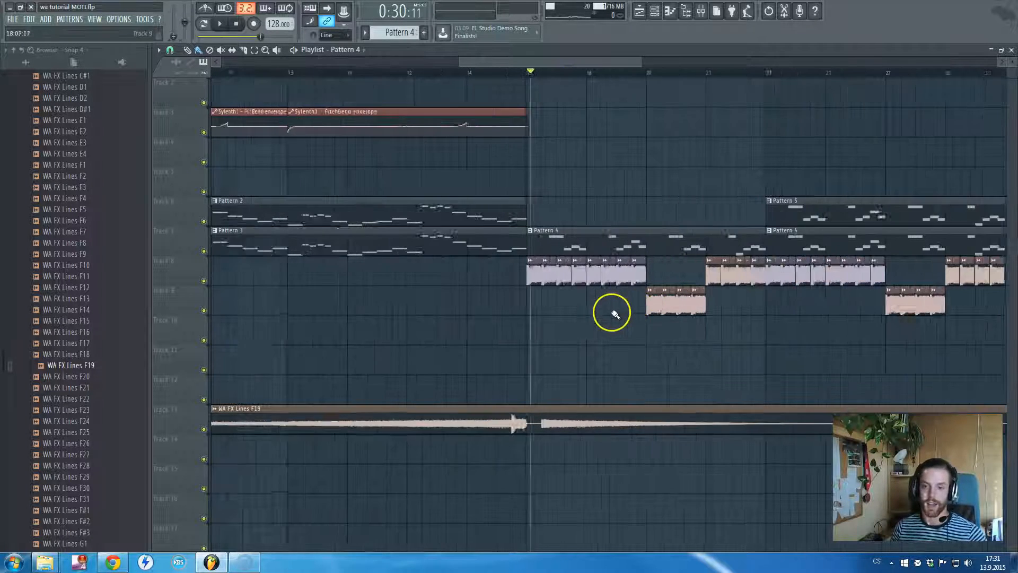
pyautogui.scroll(1, 604, 314)
pyautogui.scroll(2, 541, 303)
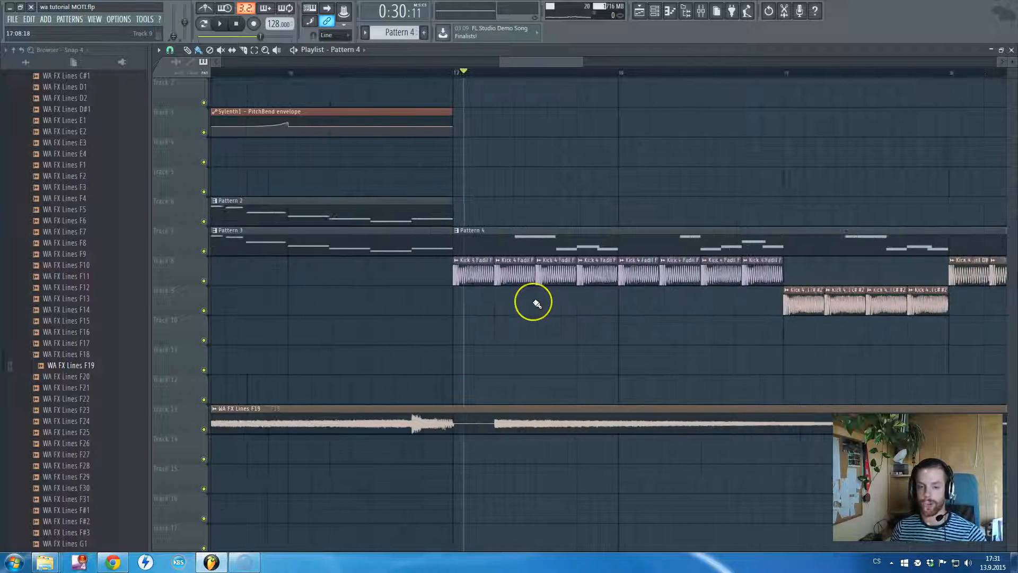
pyautogui.scroll(1, 536, 303)
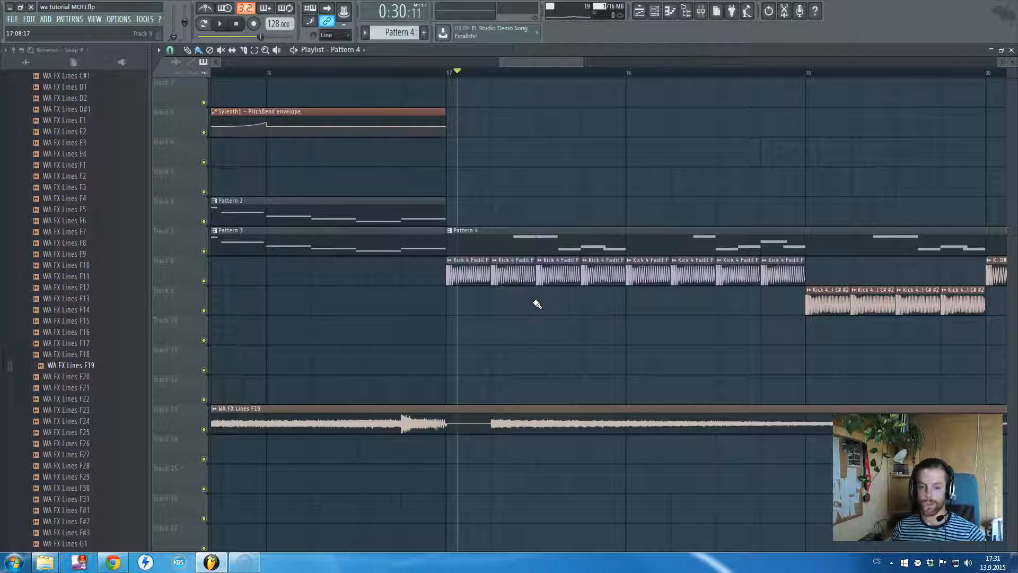
pyautogui.scroll(-2, 537, 303)
pyautogui.scroll(2, 536, 303)
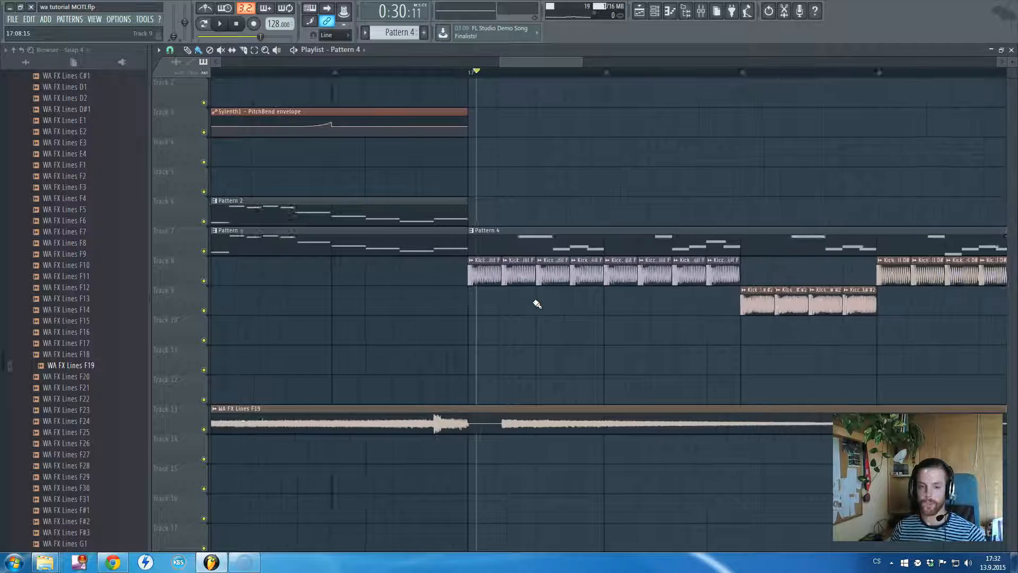
# Return the playback position to the start of bar 17 and look over the drop's pattern and kick clips up to bar 25
pyautogui.click(453, 79)
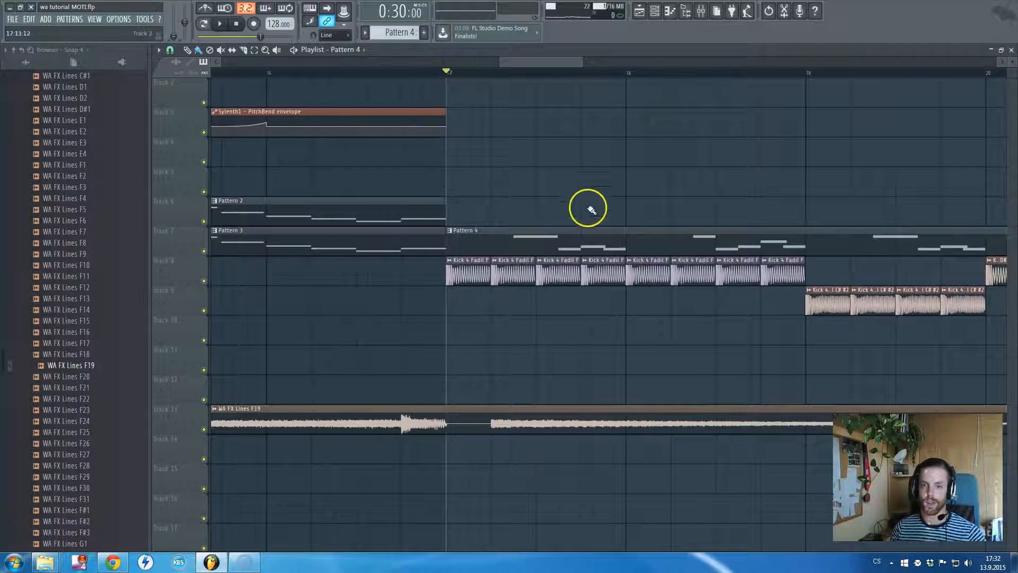
pyautogui.scroll(-3, 586, 212)
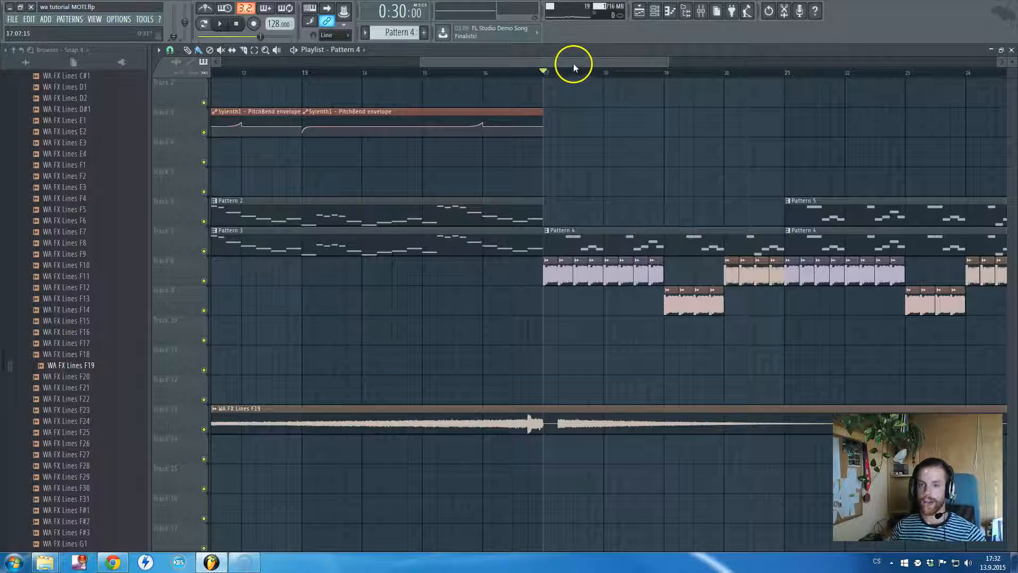
pyautogui.scroll(-3, 593, 189)
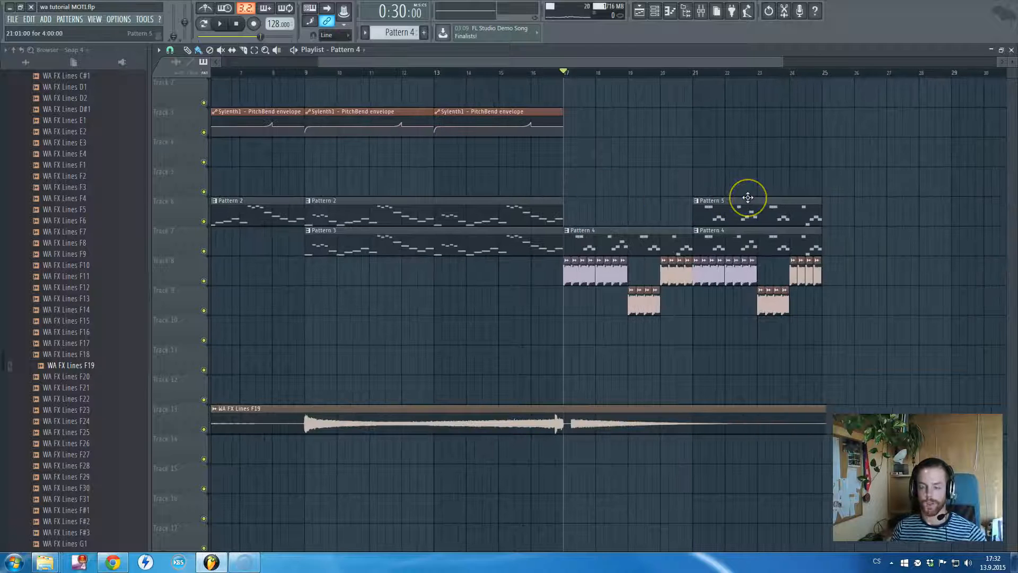
# Show the Mixer, select the Master track and examine its REQ 6 Stereo equalizer, moving the plugin window clear of the track names
pyautogui.press('F9')
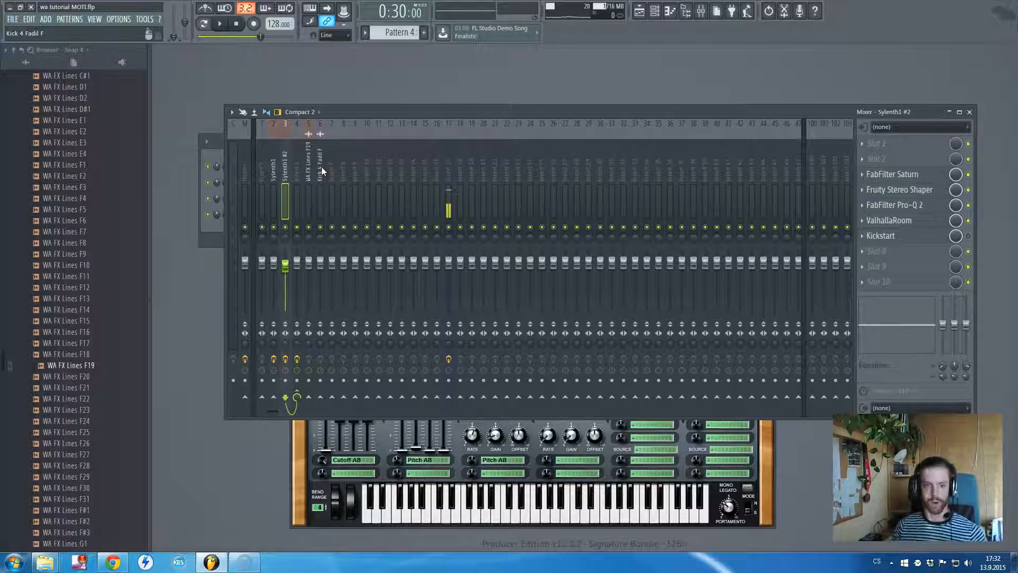
pyautogui.click(337, 198)
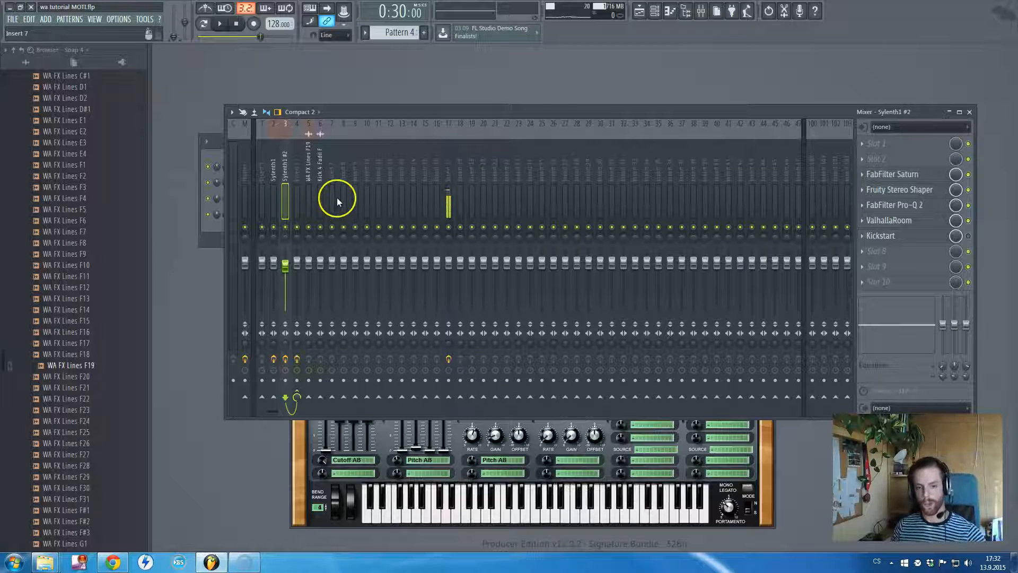
pyautogui.click(241, 176)
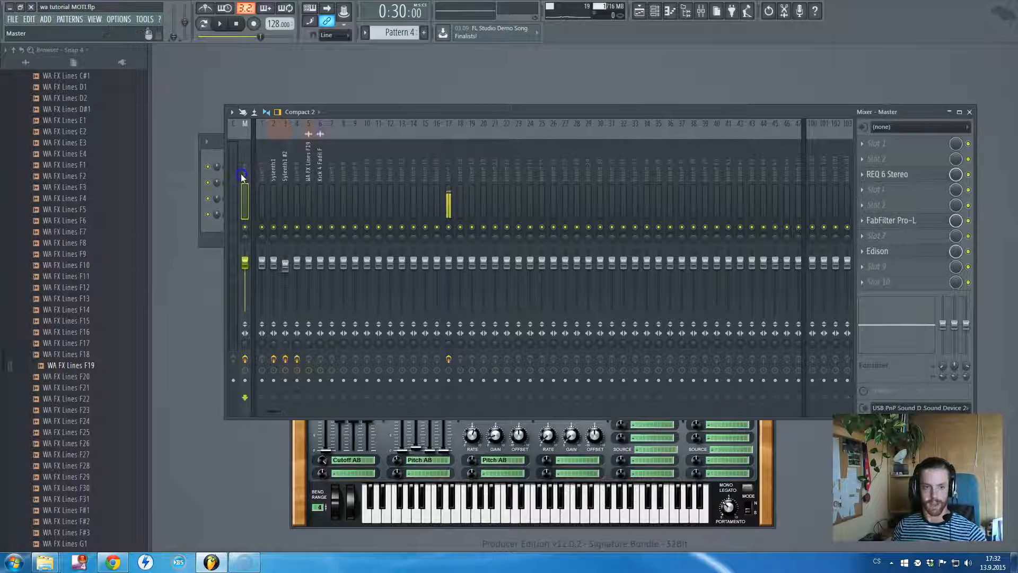
pyautogui.click(893, 175)
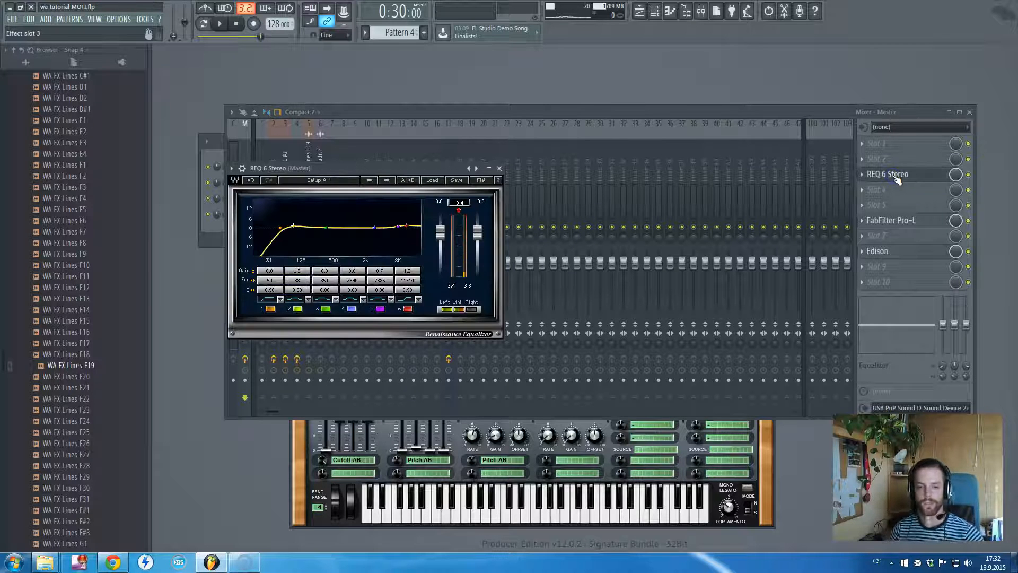
pyautogui.moveTo(380, 168); pyautogui.dragTo(341, 173)
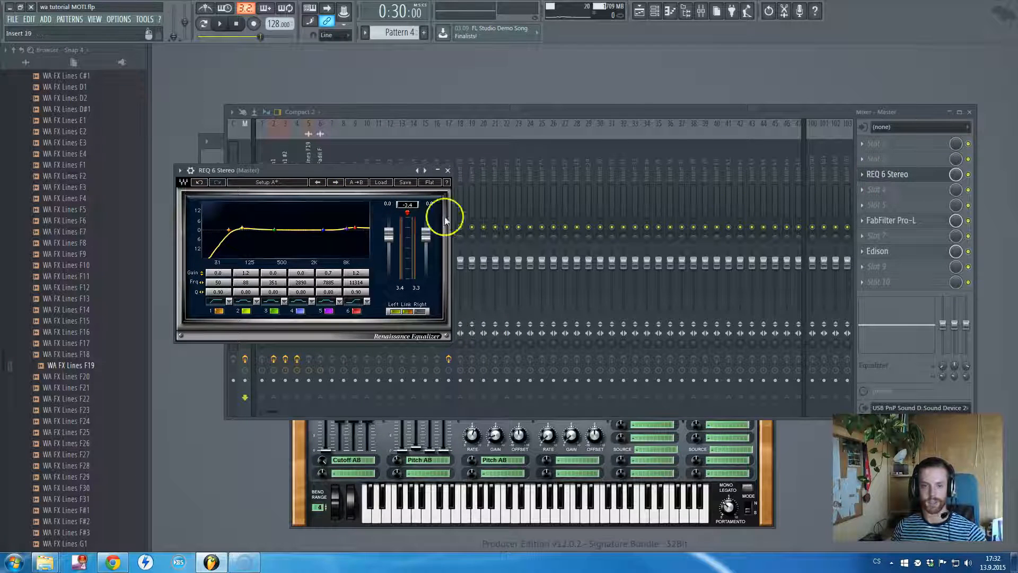
pyautogui.moveTo(348, 172); pyautogui.dragTo(416, 211)
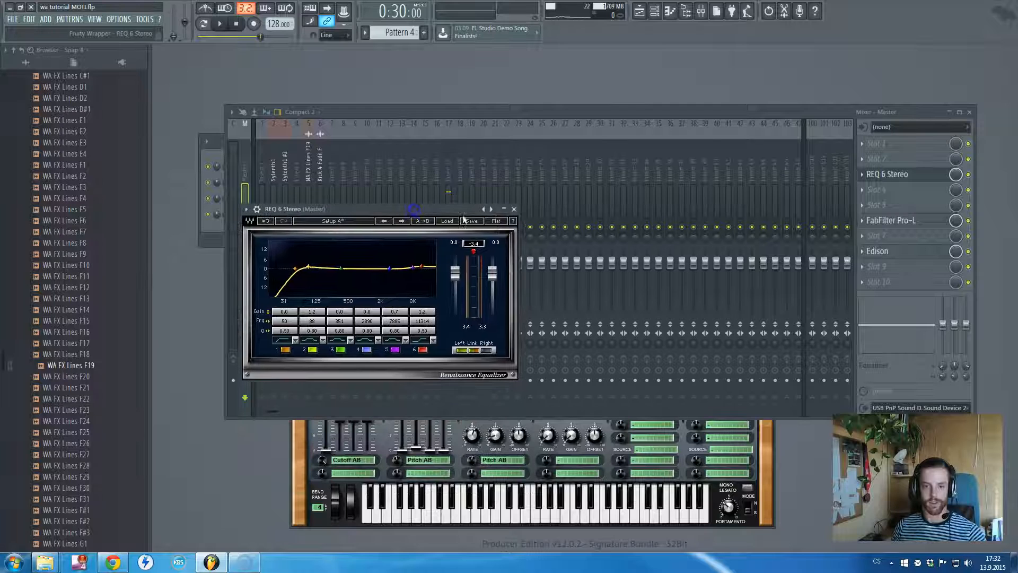